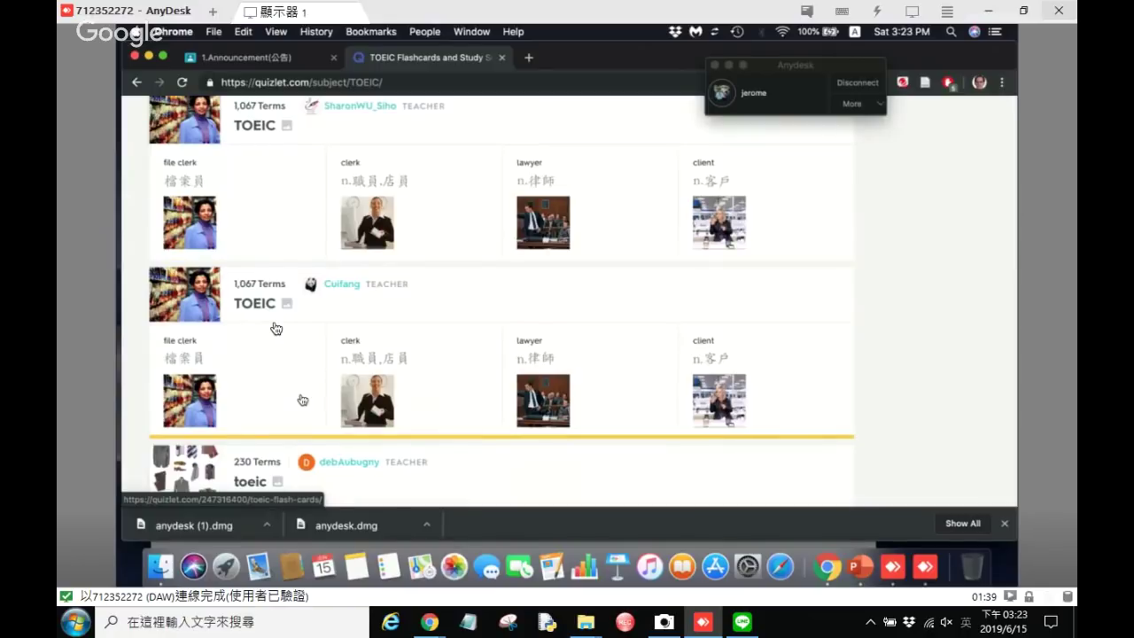
# Step: Open the 1,067-term TOEIC set just above the 230-term one, flip its "file clerk" card in full Flashcards mode, and return to the set page
pyautogui.click(277, 329)
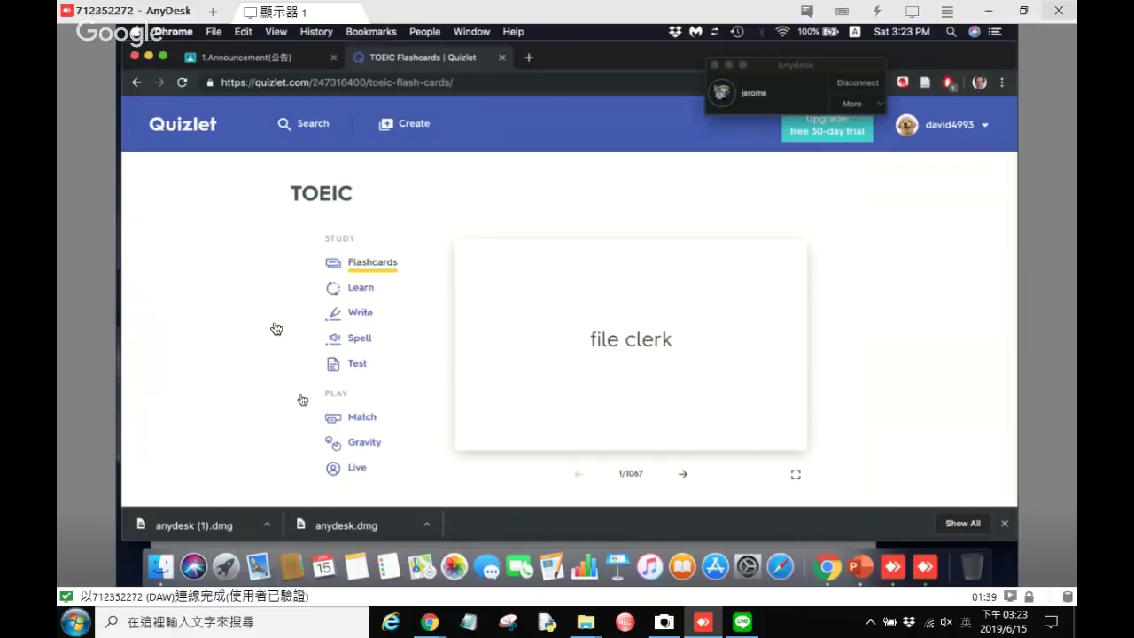
pyautogui.click(796, 474)
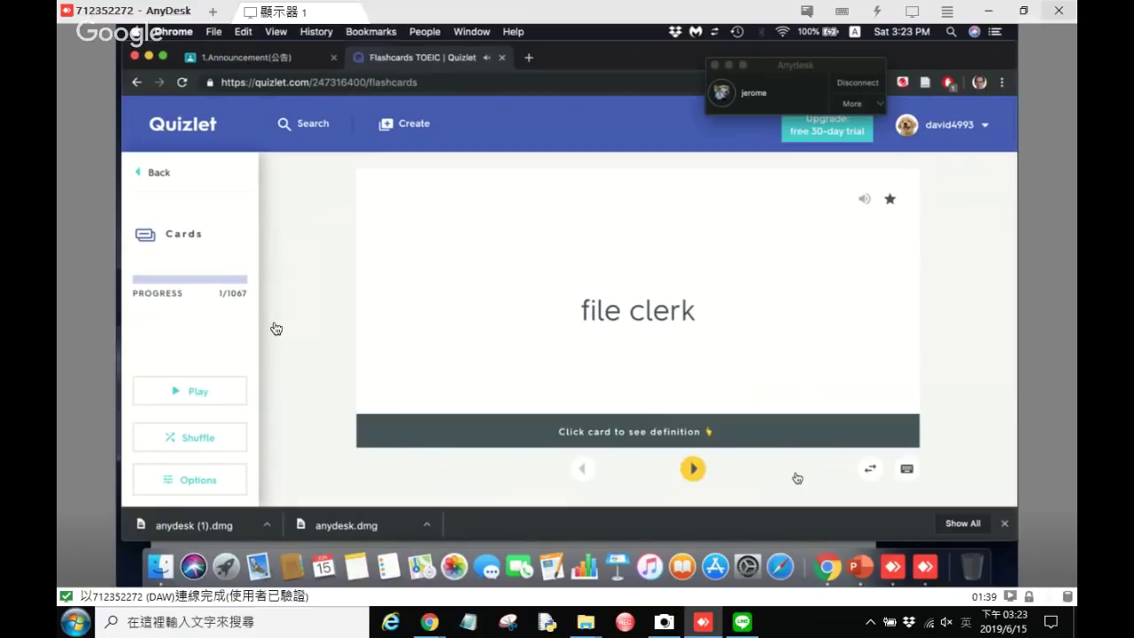
pyautogui.press('space')
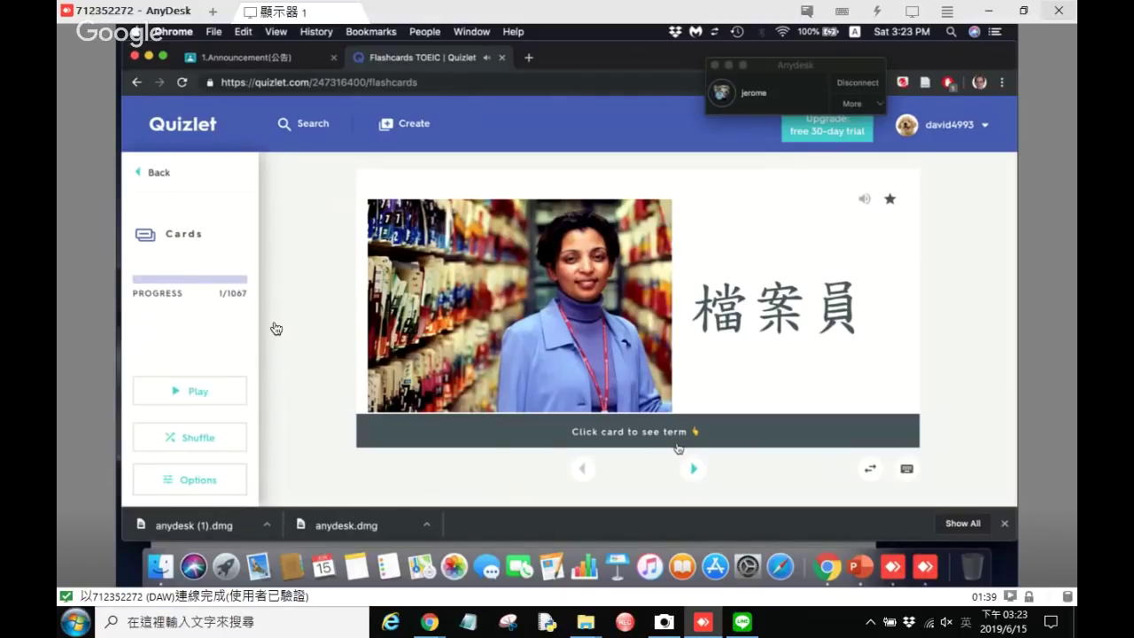
pyautogui.press('super+bracketleft')
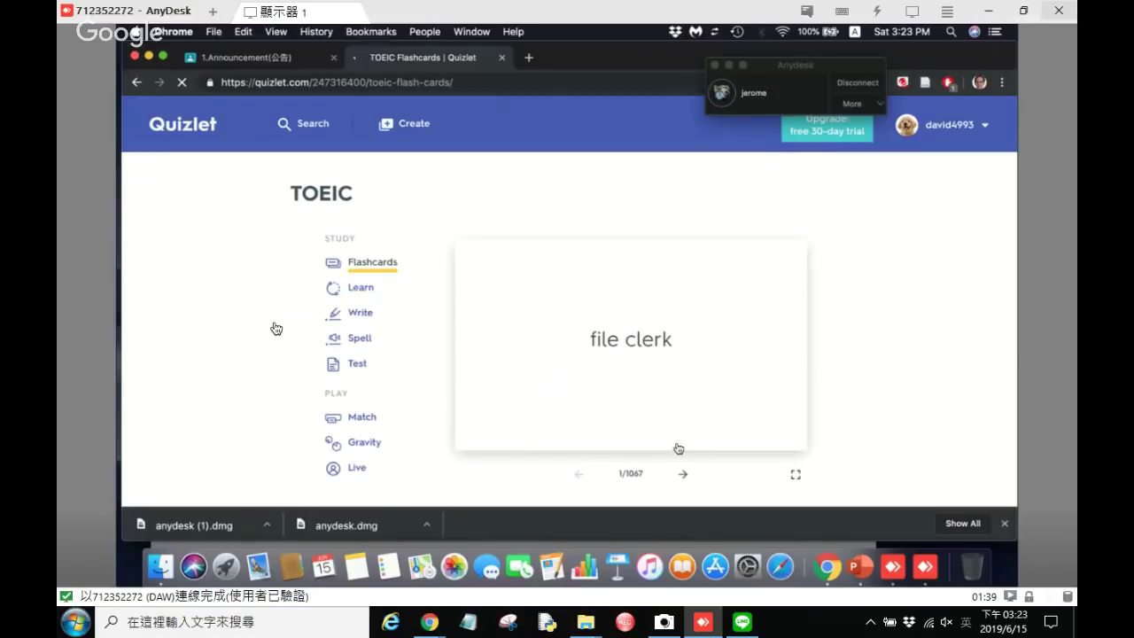
# Step: In Learn mode, answer the packaging prompt with "wrap" and the wooden box prompt with "crate", and return to the set page
pyautogui.click(360, 287)
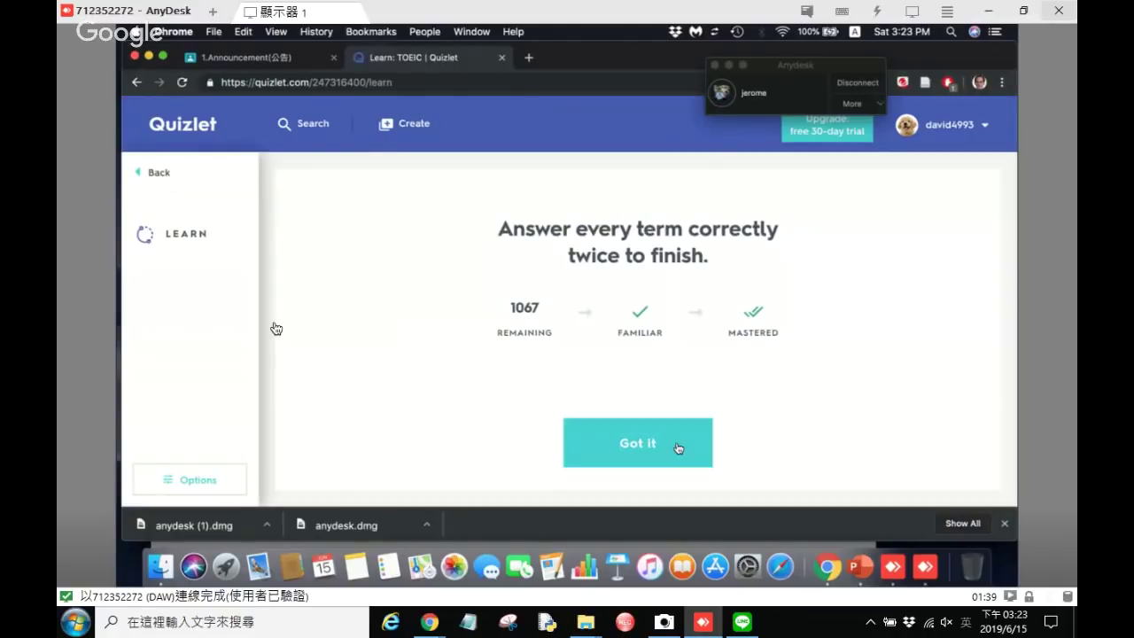
pyautogui.click(675, 448)
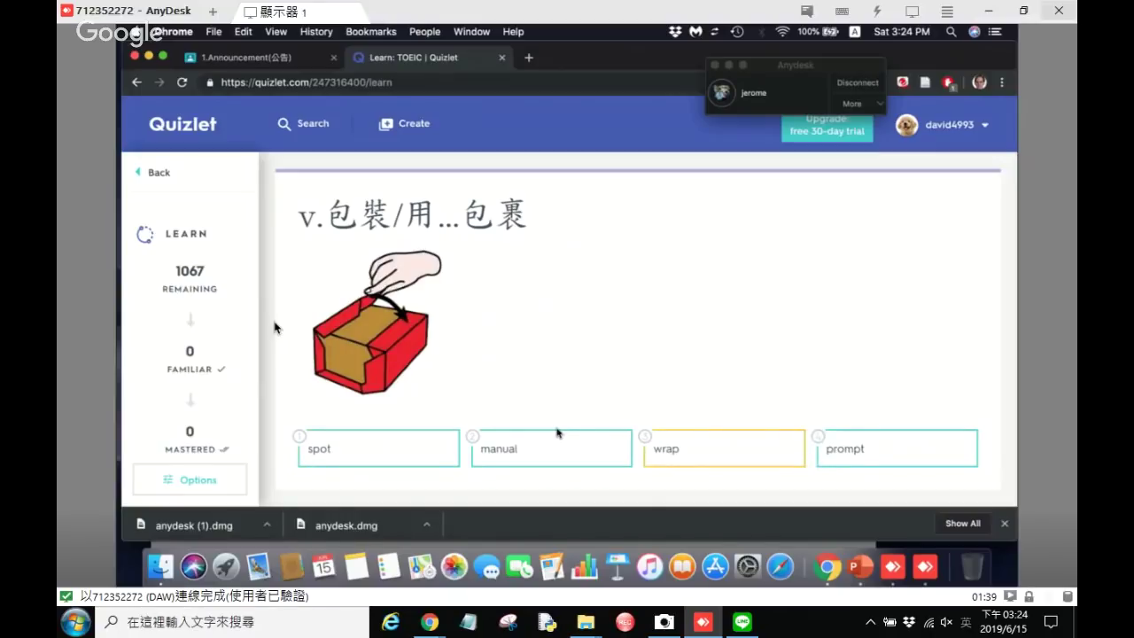
pyautogui.press('3')
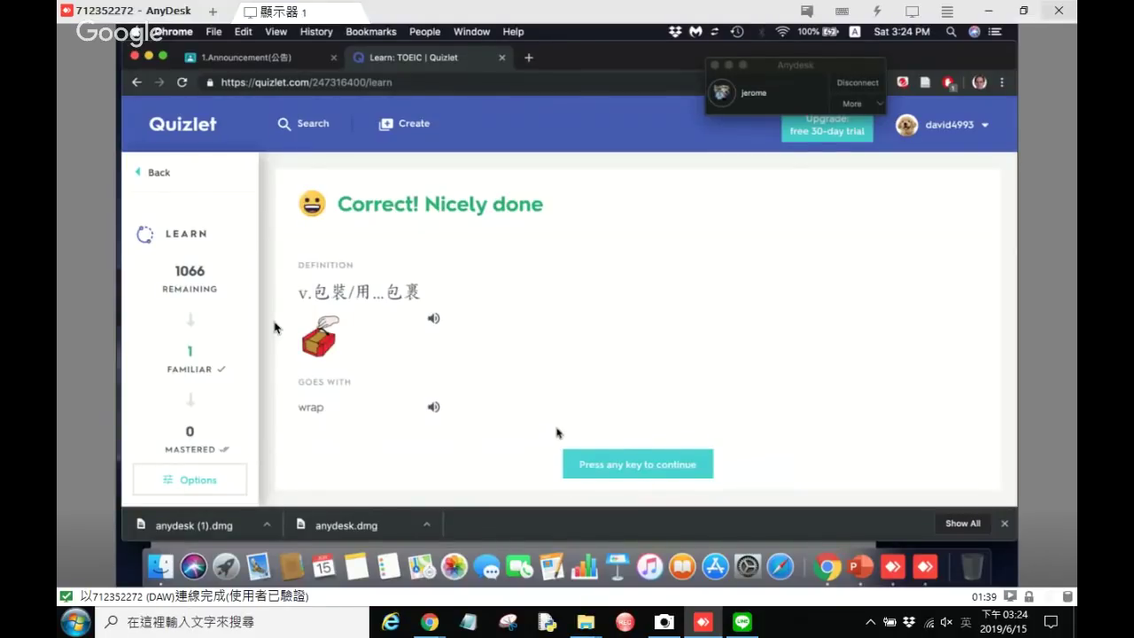
pyautogui.press('Return')
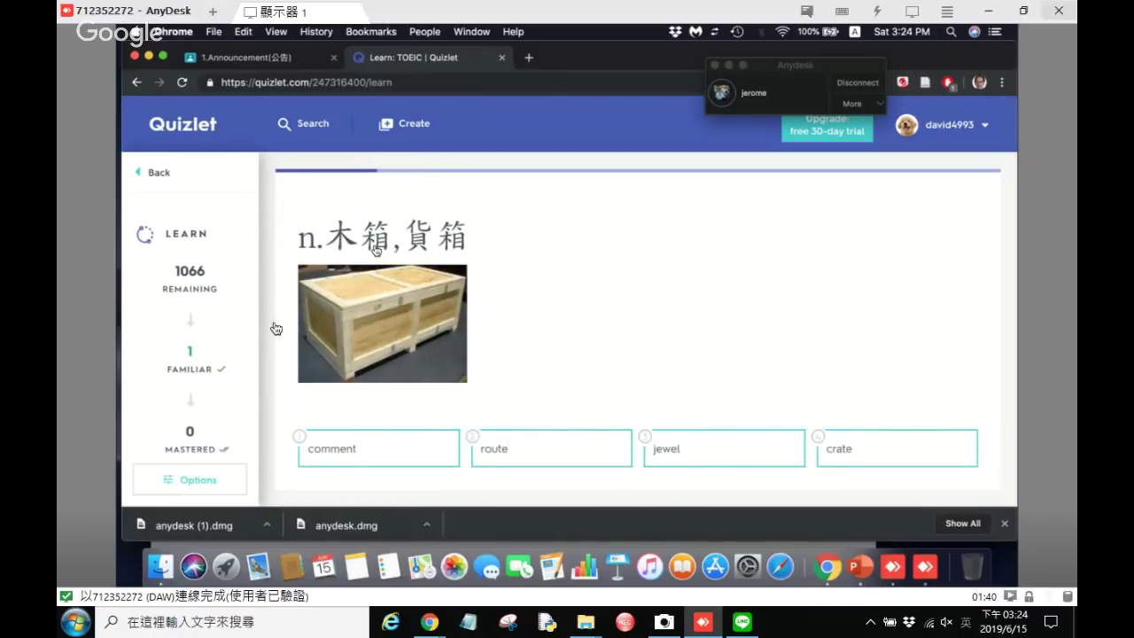
pyautogui.press('4')
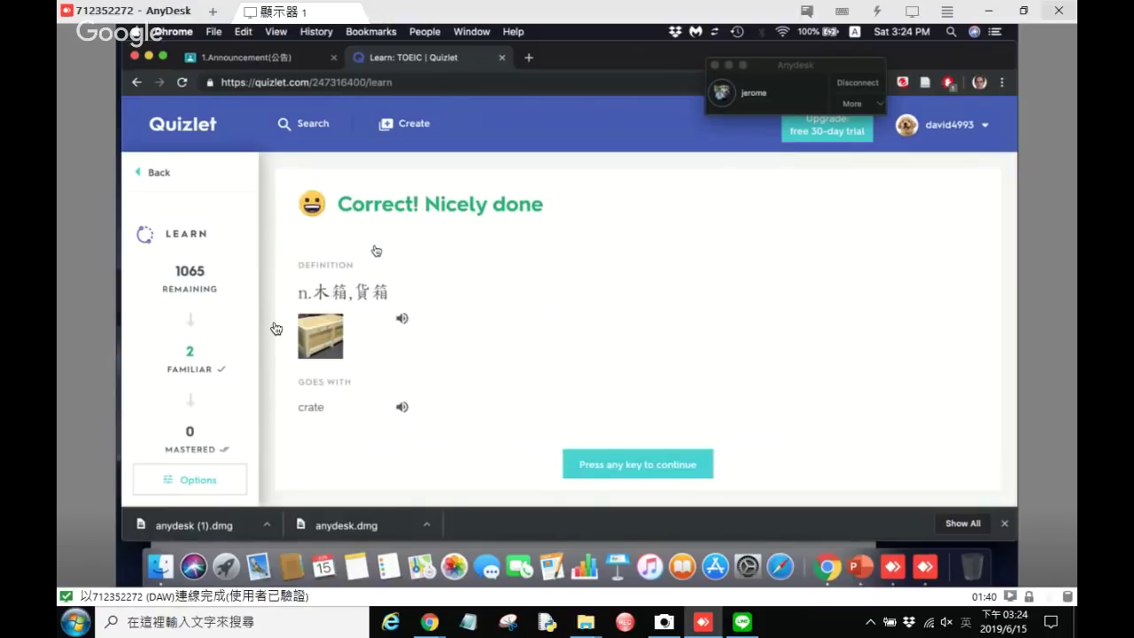
pyautogui.press('super+Left')
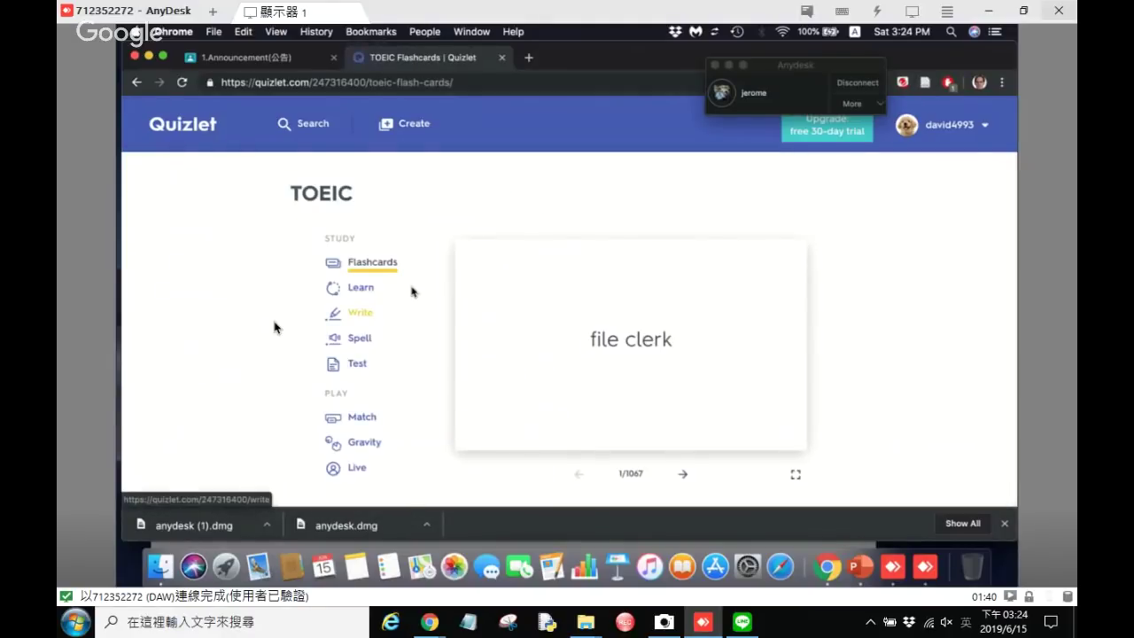
# Step: In Write mode, answer n.違反/侵犯 with "illegal" and v.到期,結束/死亡 with ";dkf;lsdk", and return to the set page
pyautogui.click(360, 312)
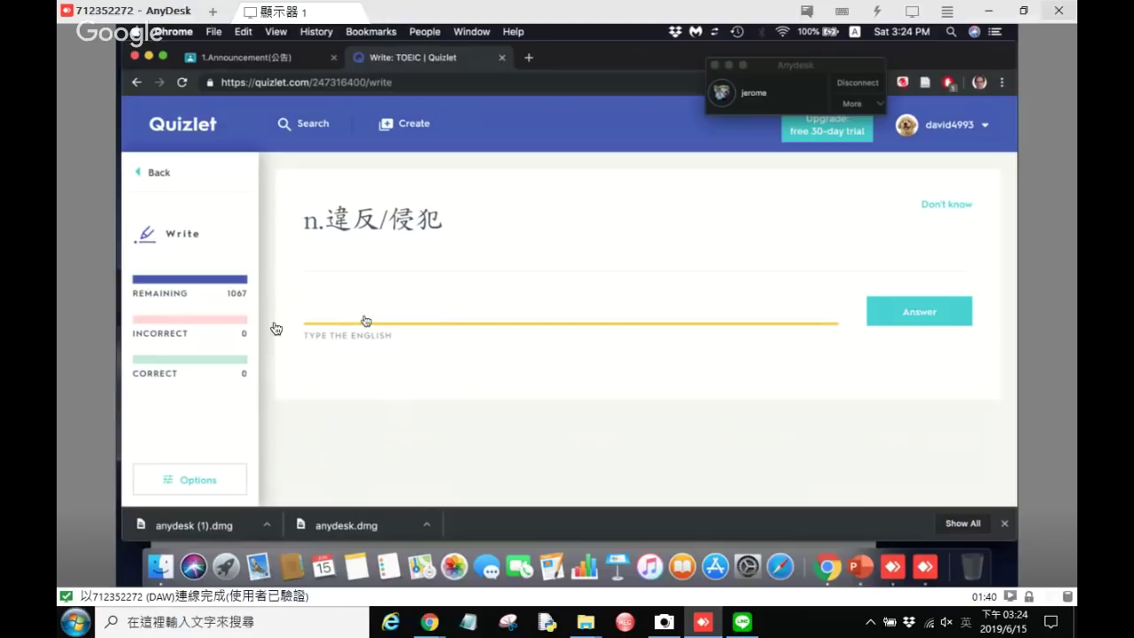
pyautogui.write('illegal')
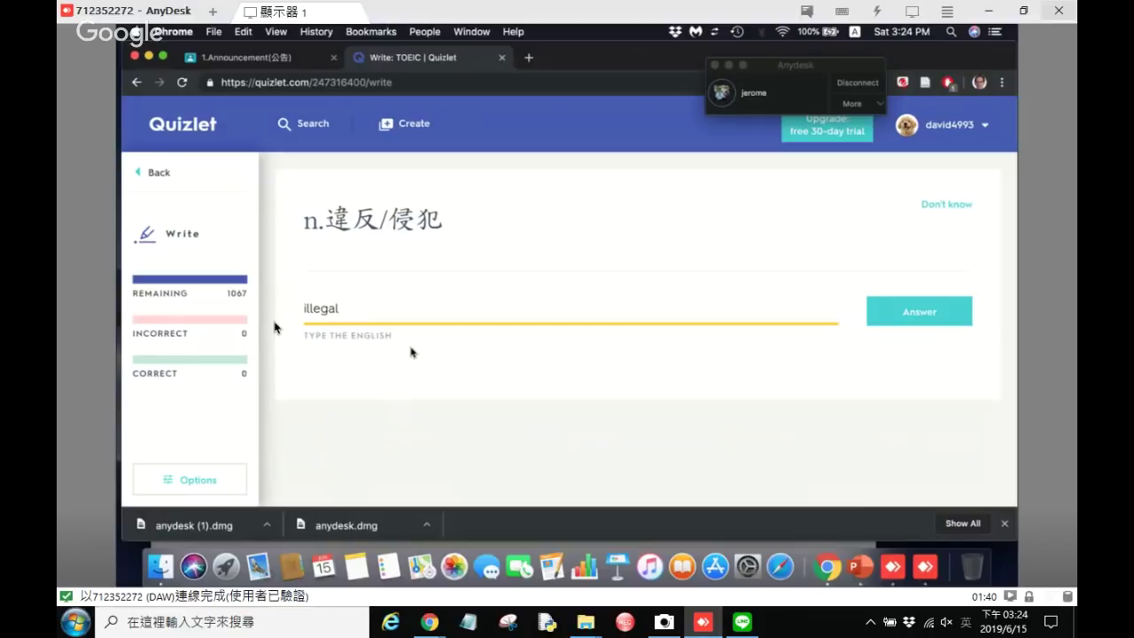
pyautogui.click(946, 311)
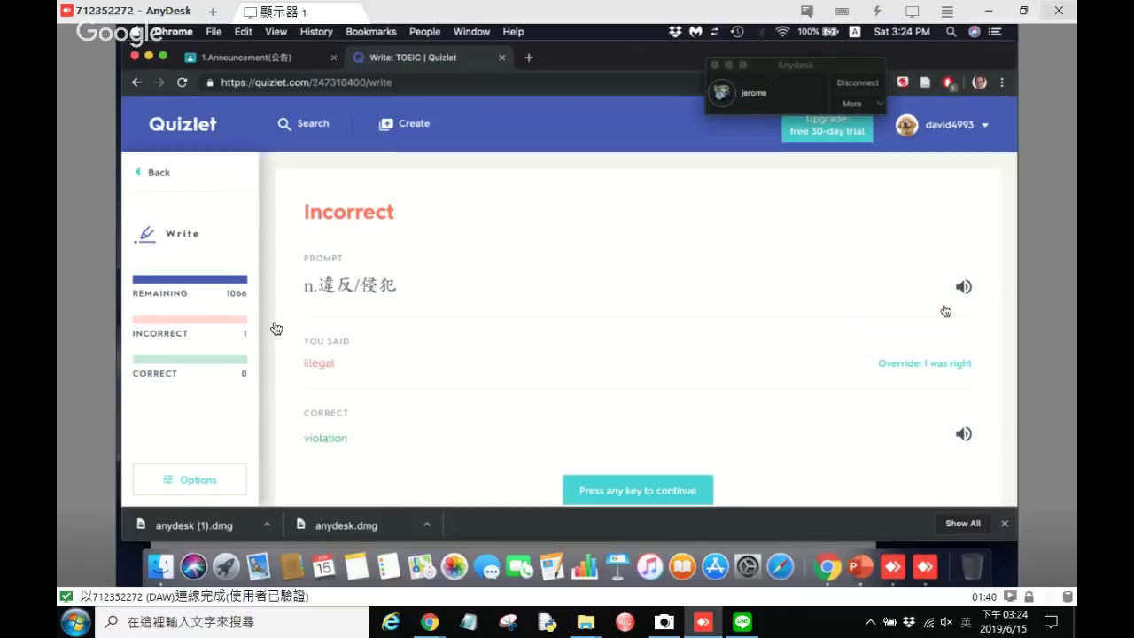
pyautogui.scroll(-1, 945, 311)
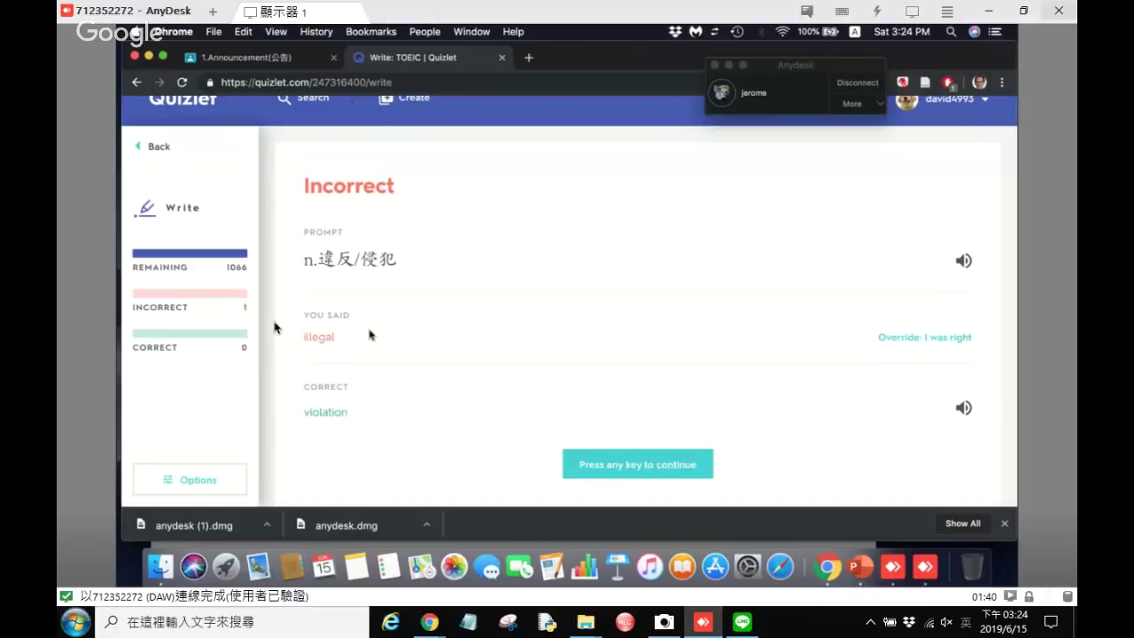
pyautogui.press('Return')
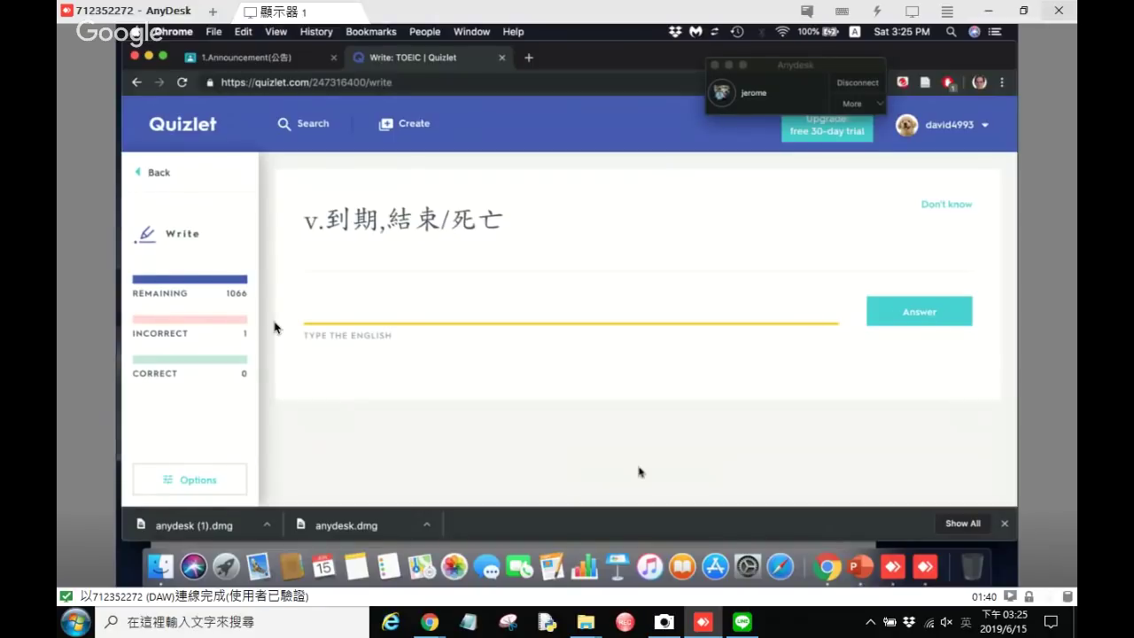
pyautogui.write(';dkf;lsdk')
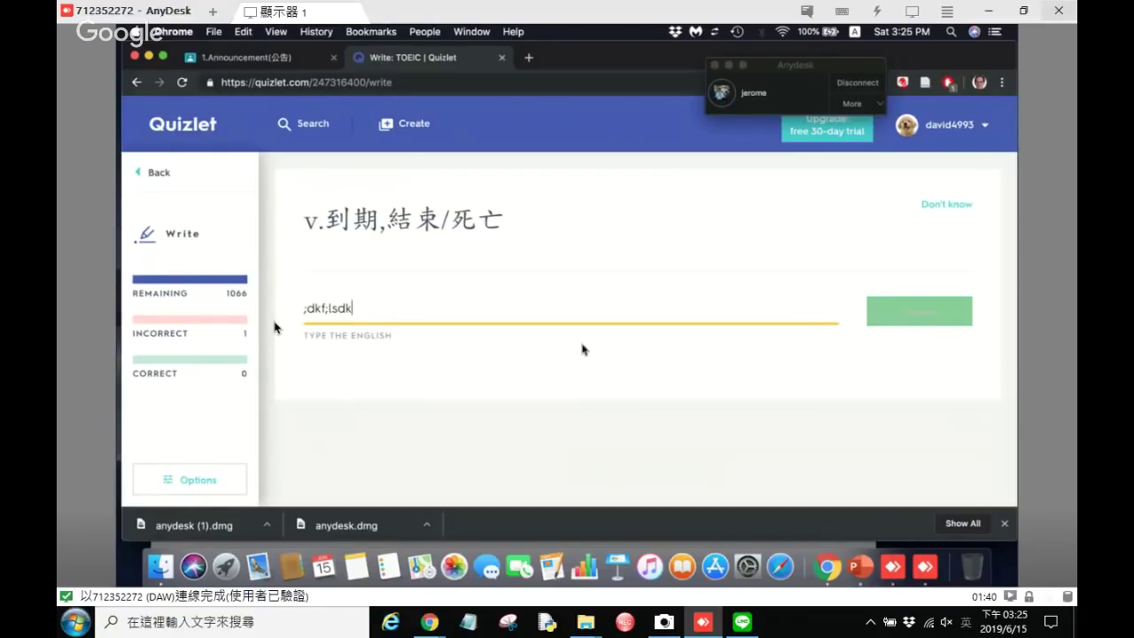
pyautogui.click(921, 312)
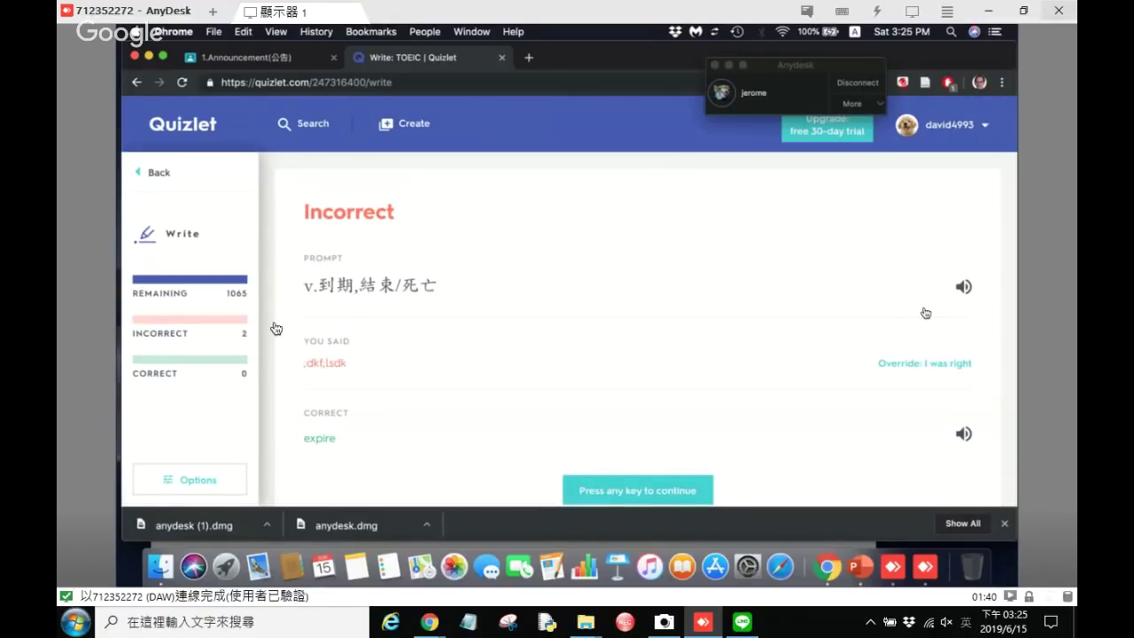
pyautogui.press('super+bracketleft')
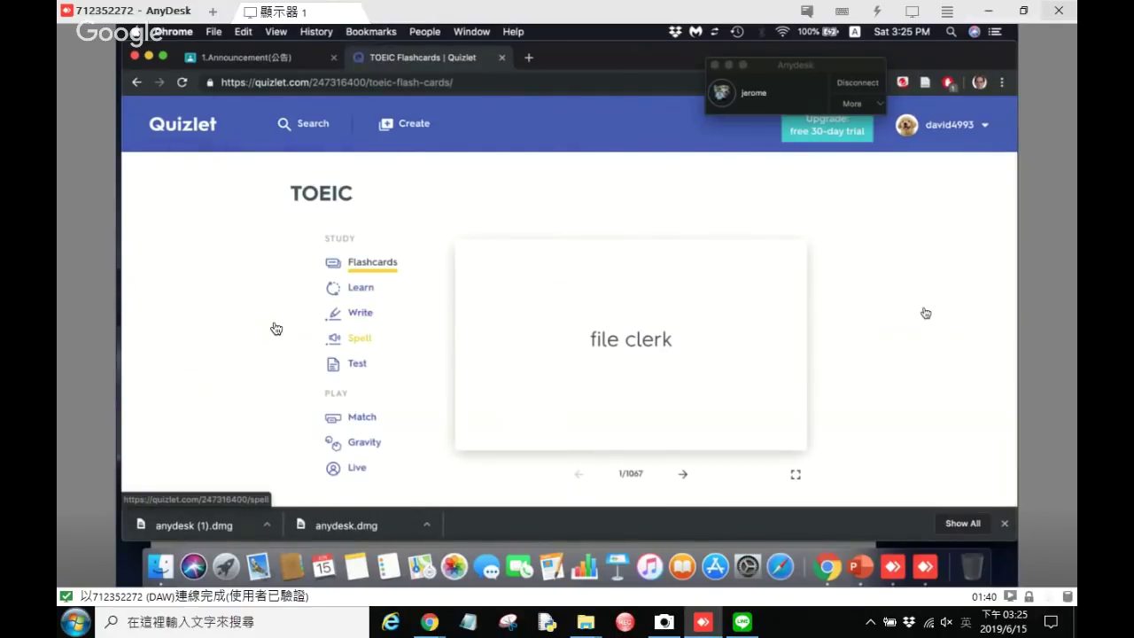
# Step: In Spell mode, replay the audio and submit "awards card" for 集點卡,獎勵卡, and enter "traffic sign" for 交通號誌
pyautogui.click(353, 343)
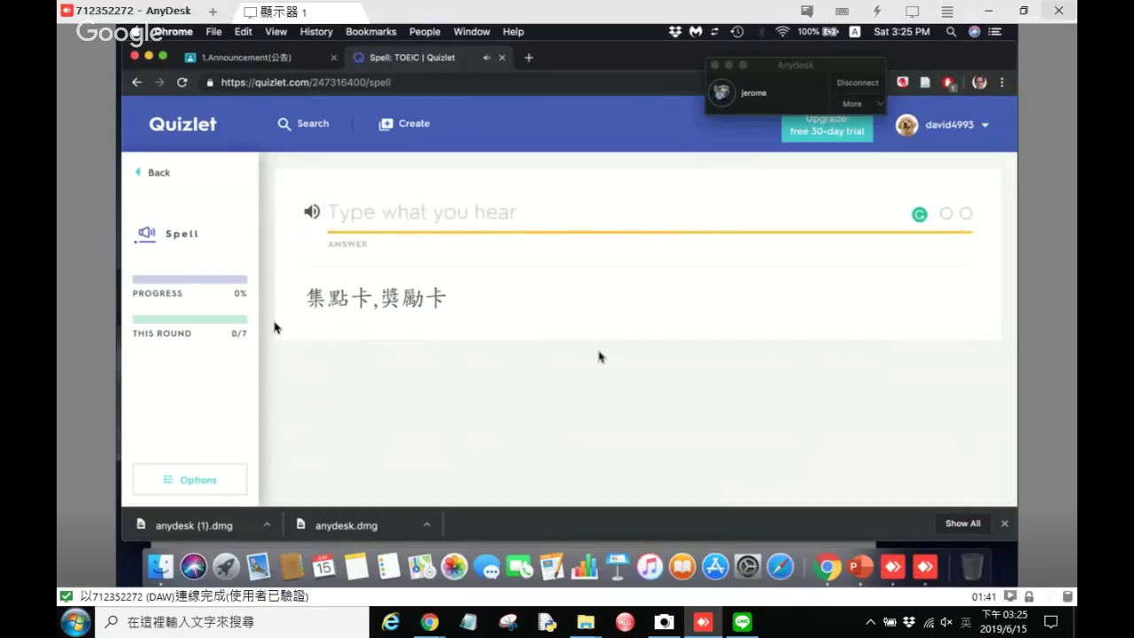
pyautogui.click(311, 213)
pyautogui.write('awar')
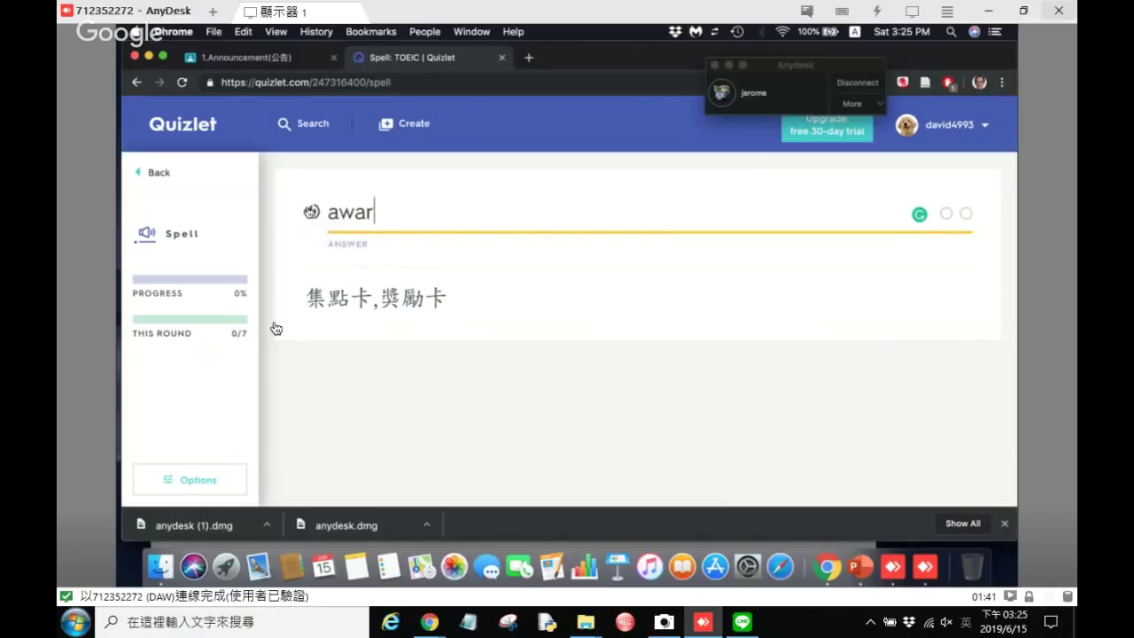
pyautogui.write('ds card')
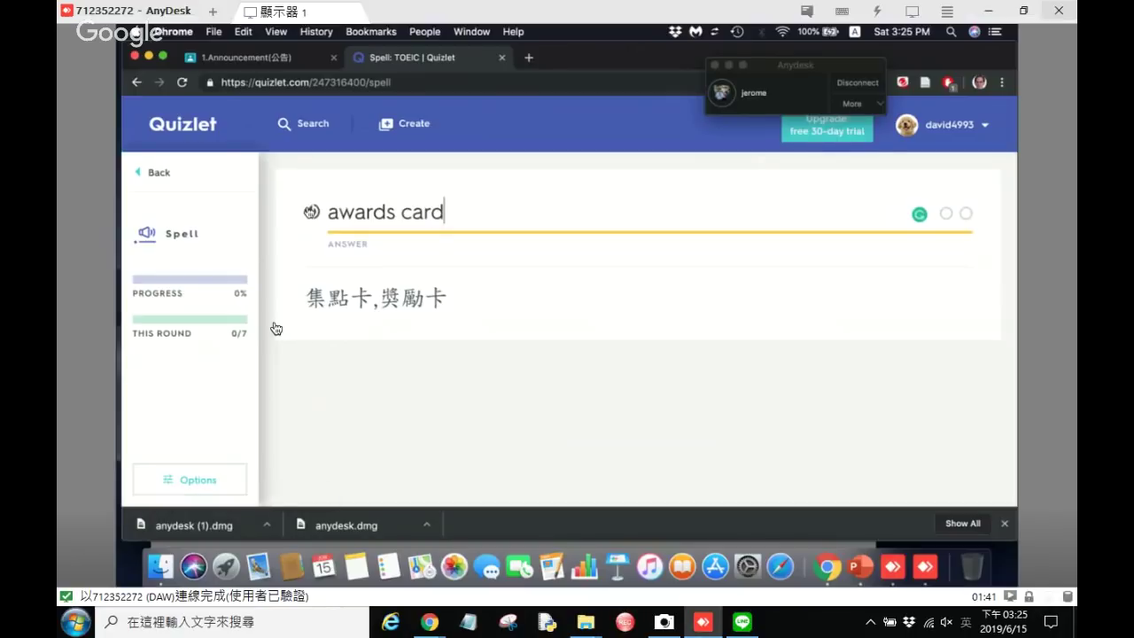
pyautogui.press('Return')
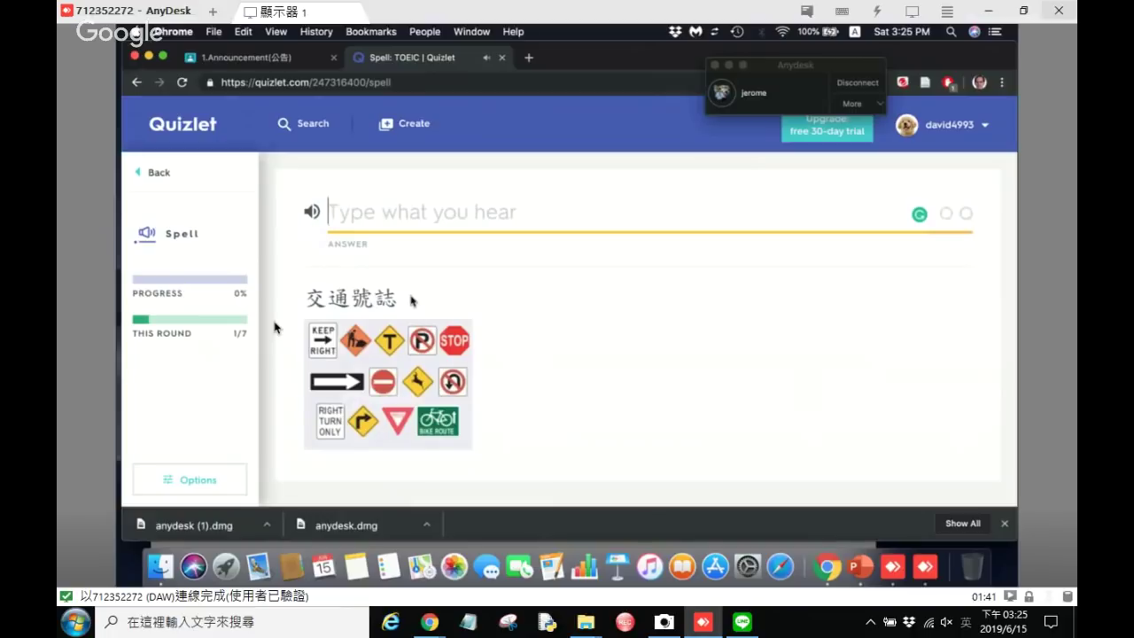
pyautogui.write('traffic sign')
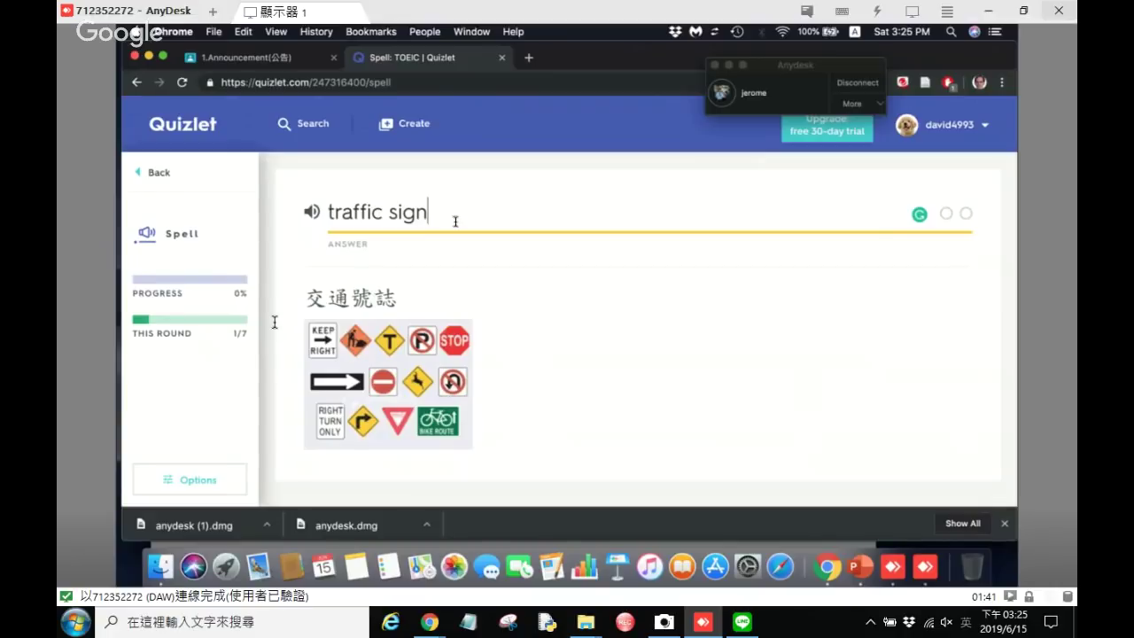
# Step: Move the AnyDesk connection window off the upgrade offer and leave Spell mode for the TOEIC set page
pyautogui.moveTo(839, 64); pyautogui.dragTo(685, 53)
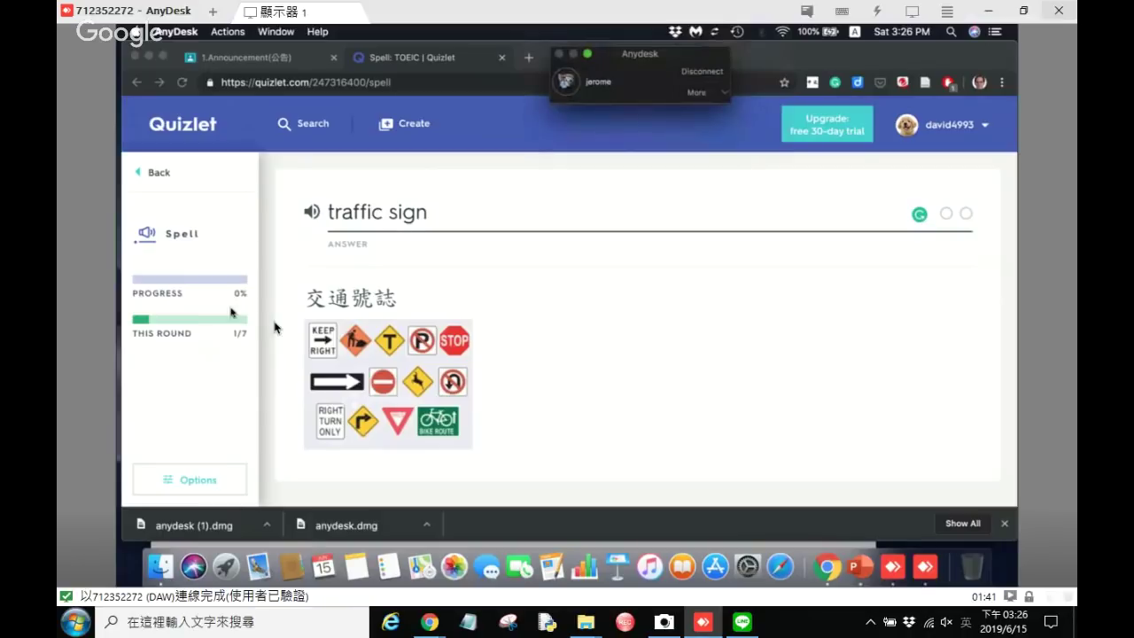
pyautogui.click(158, 174)
pyautogui.click(154, 175)
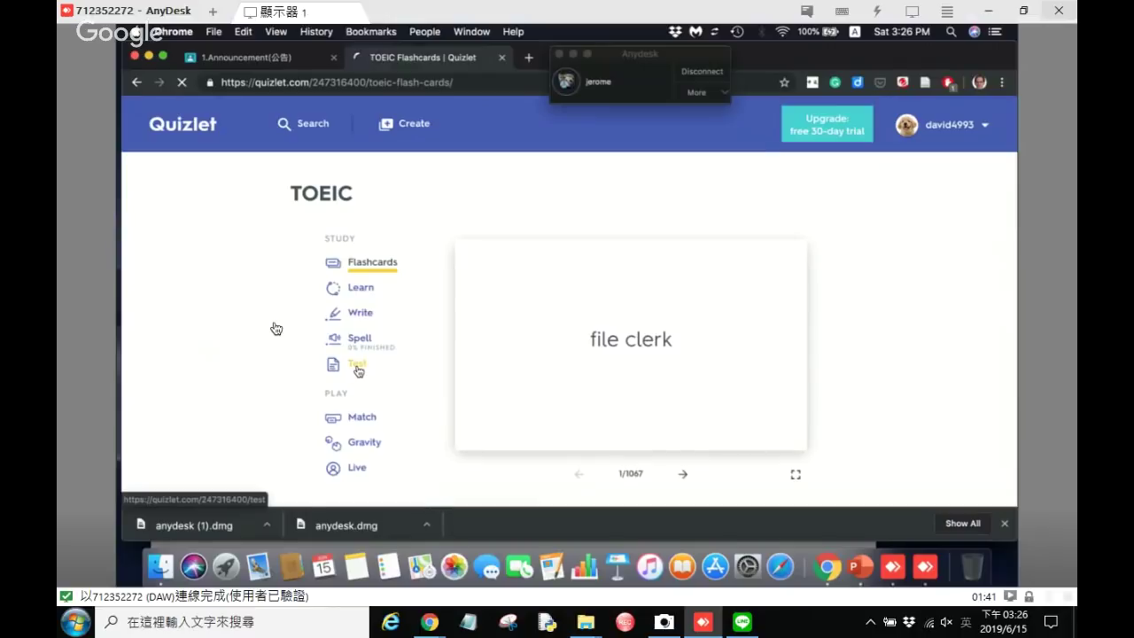
# Step: Start Test mode for the TOEIC set and examine its written, matching, multiple choice and true/false questions
pyautogui.click(358, 371)
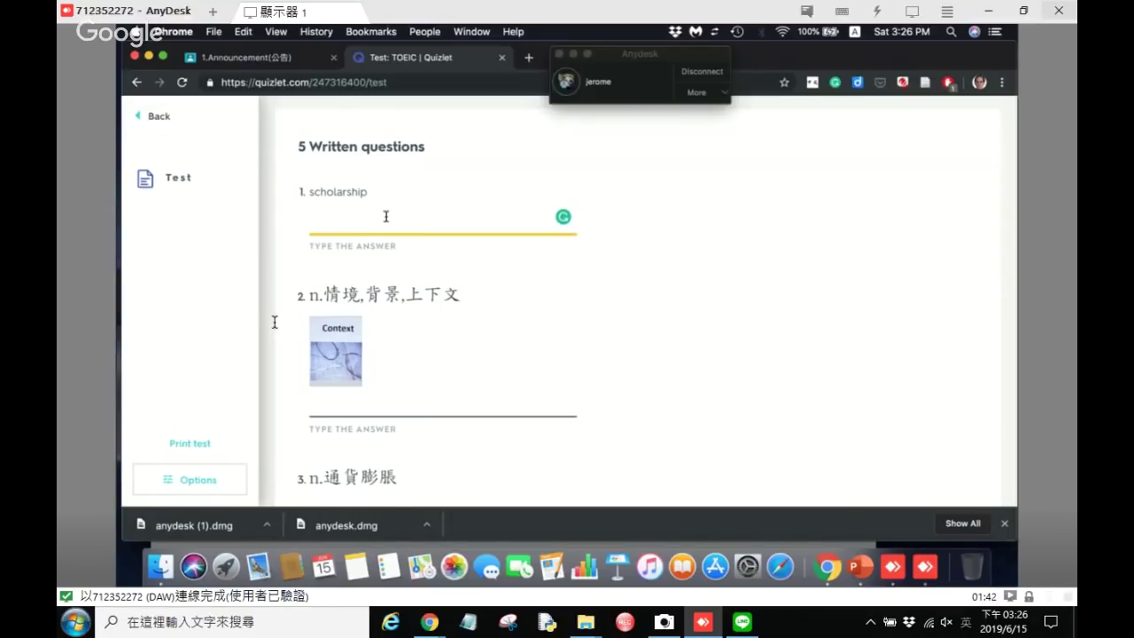
pyautogui.scroll(-1, 416, 342)
pyautogui.scroll(-1, 417, 342)
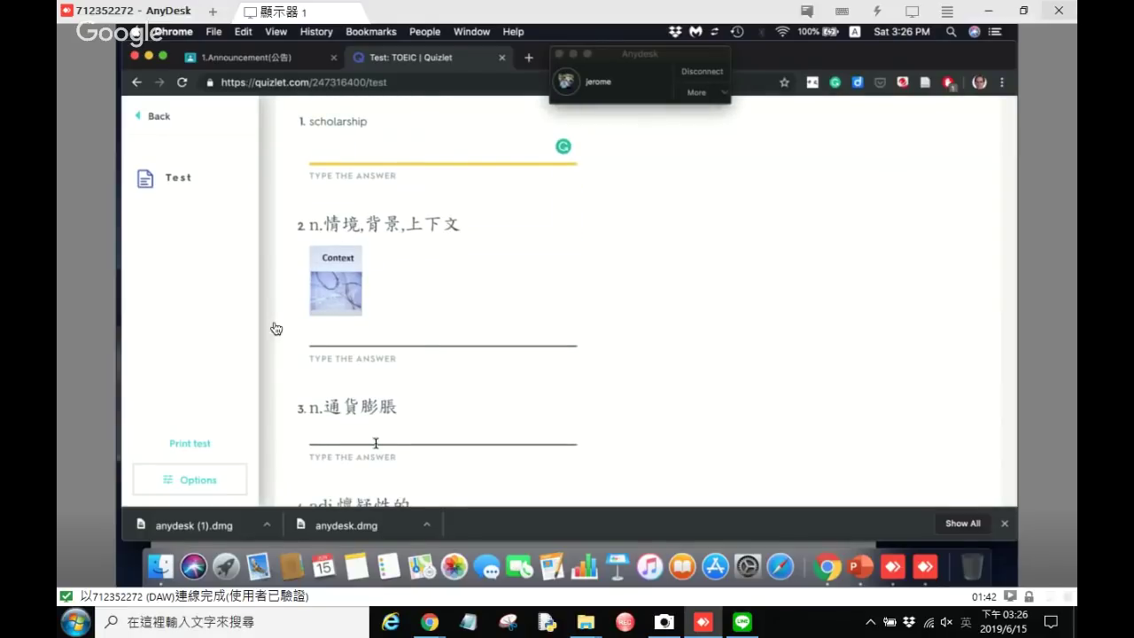
pyautogui.scroll(-5, 275, 322)
pyautogui.scroll(-10, 275, 323)
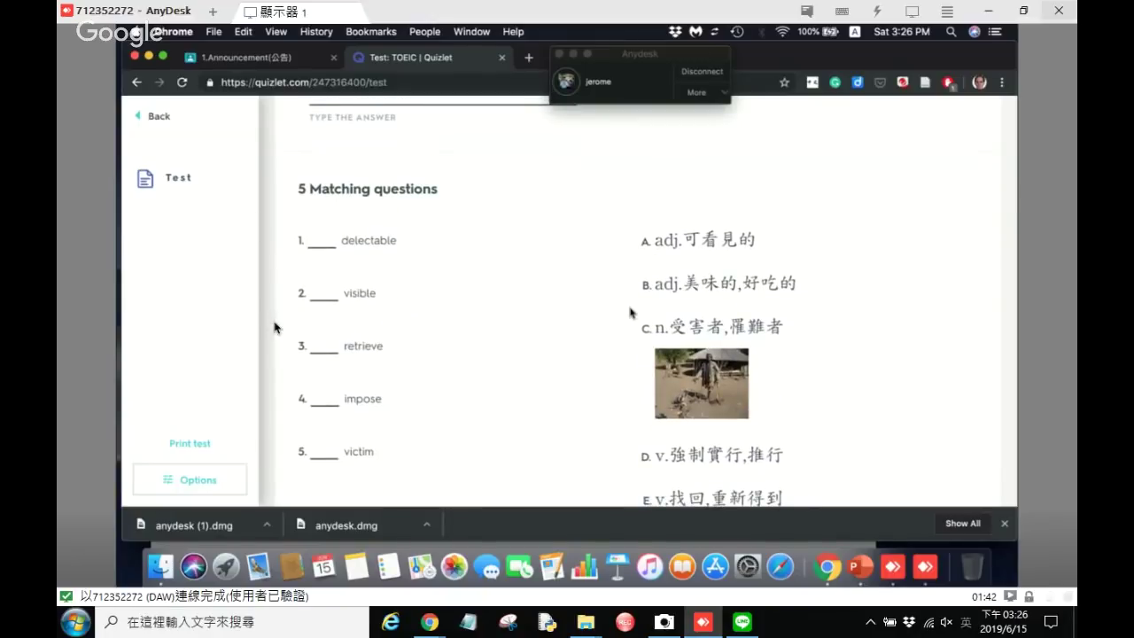
pyautogui.scroll(-4, 274, 328)
pyautogui.scroll(-6, 275, 327)
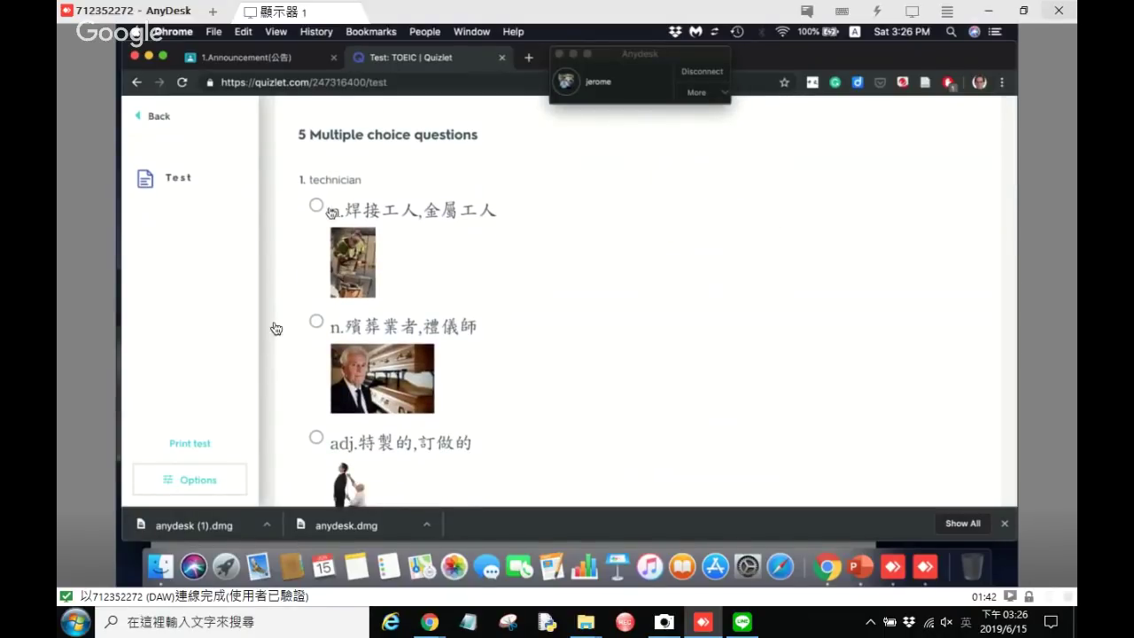
pyautogui.scroll(-20, 276, 328)
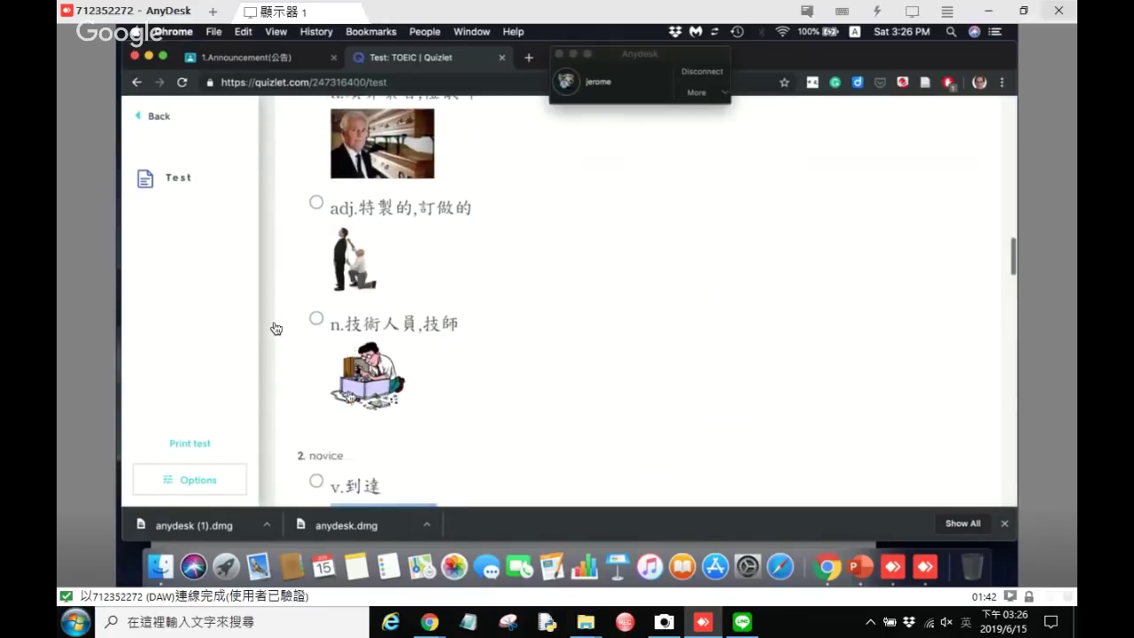
pyautogui.scroll(-10, 277, 329)
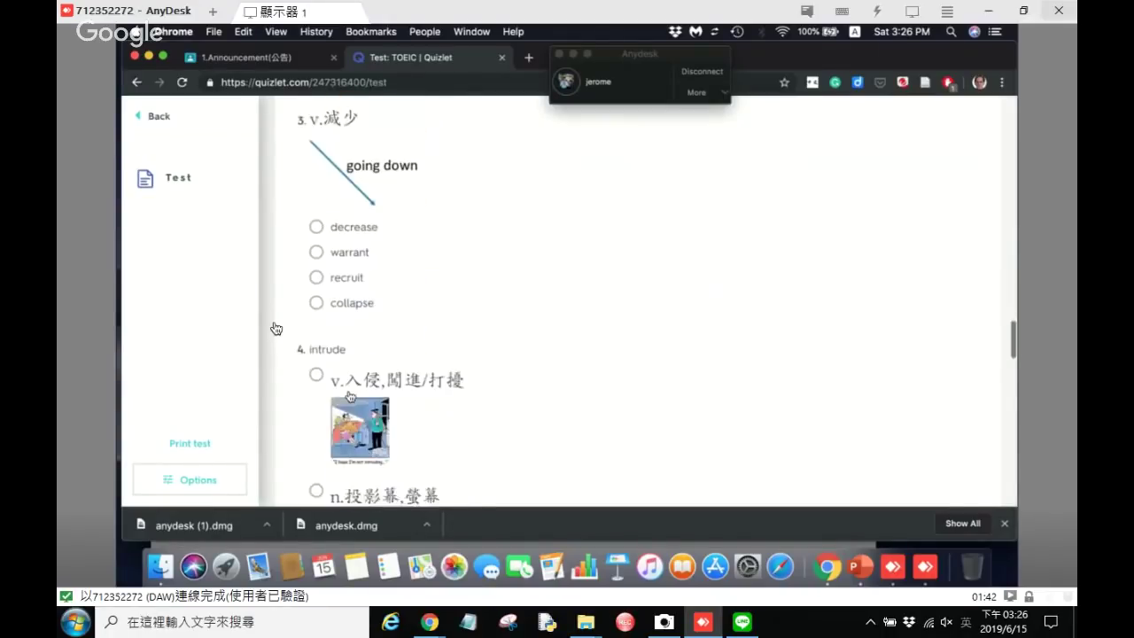
pyautogui.scroll(-10, 277, 329)
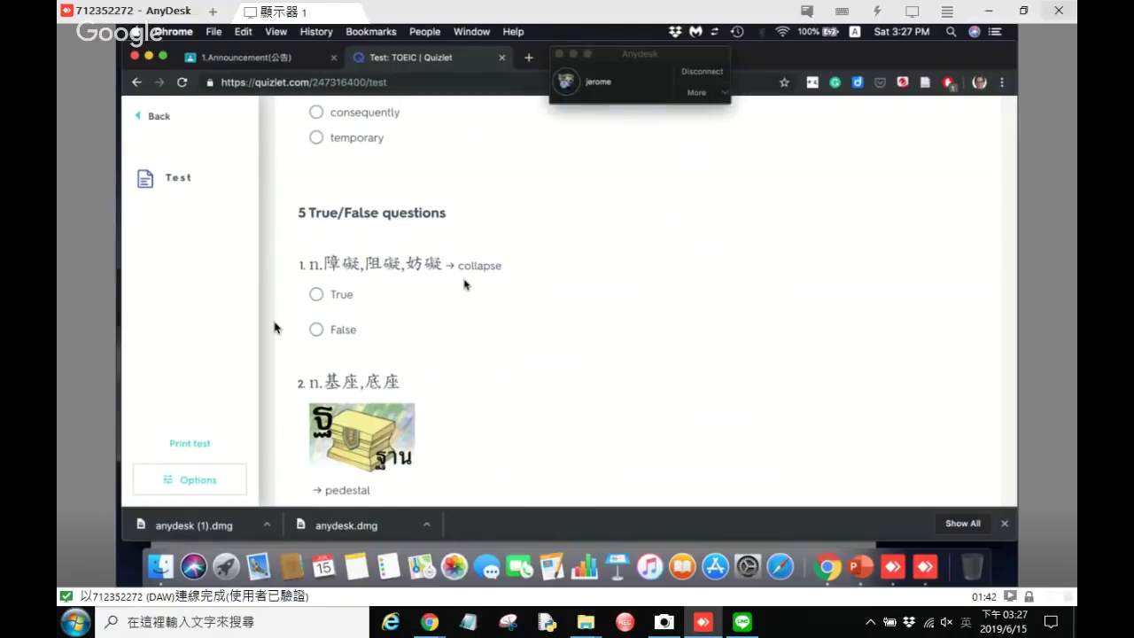
pyautogui.scroll(-4, 465, 284)
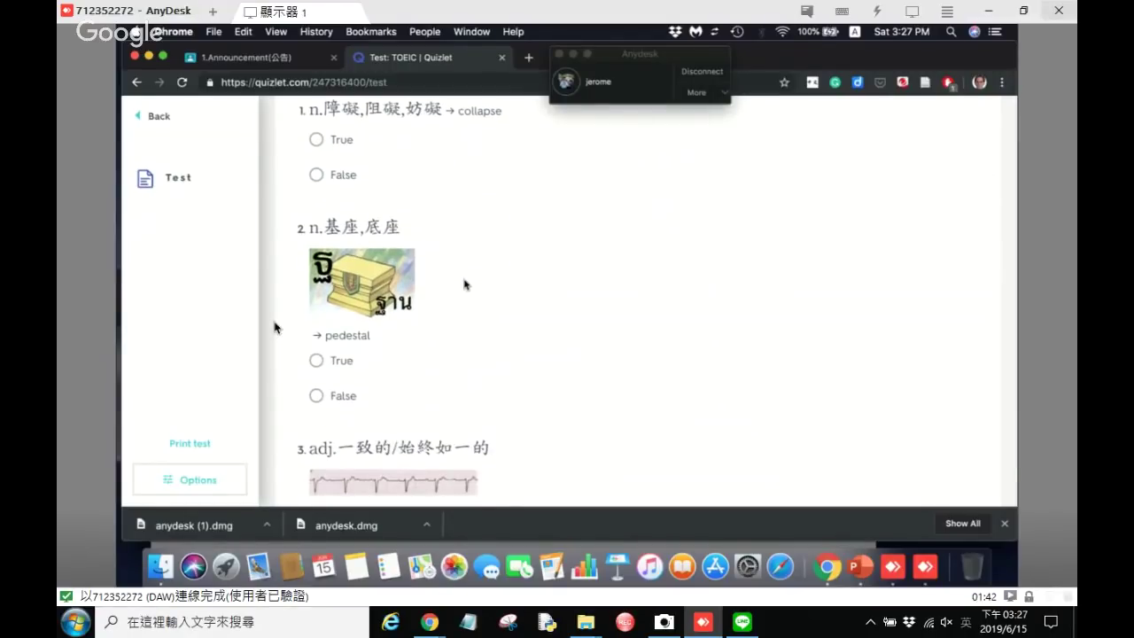
pyautogui.scroll(3, 464, 284)
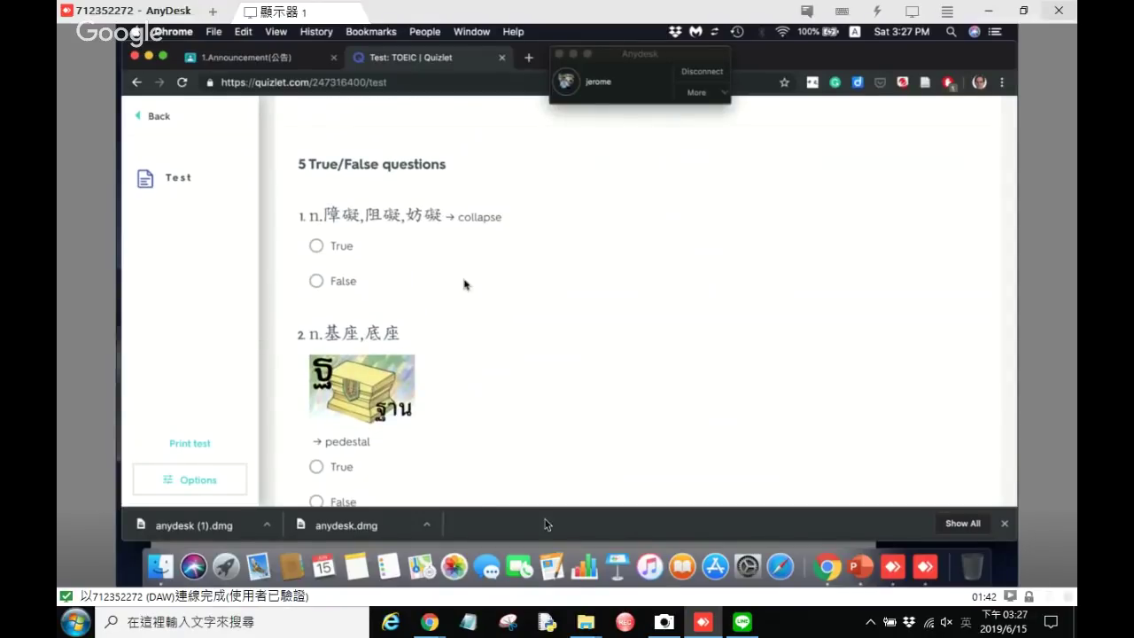
# Step: Minimize the AnyDesk remote session to switch to the prize question form in the local Chrome browser
pyautogui.click(987, 10)
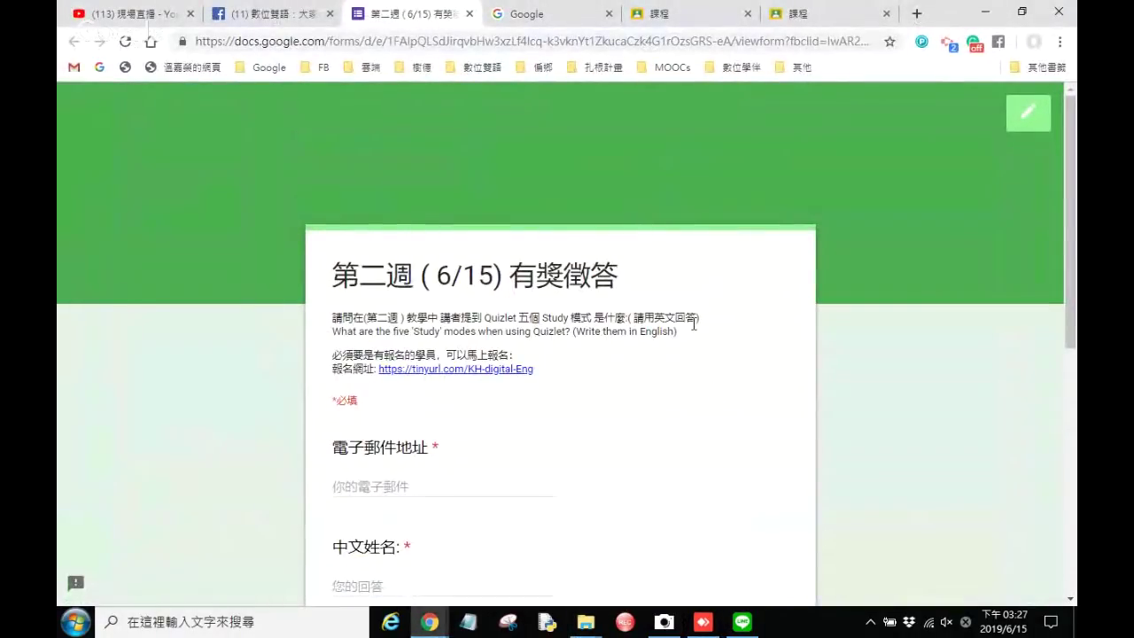
# Step: Review the question fields of the prize question form and switch back to the AnyDesk remote session
pyautogui.scroll(-3, 693, 327)
pyautogui.scroll(-1, 694, 333)
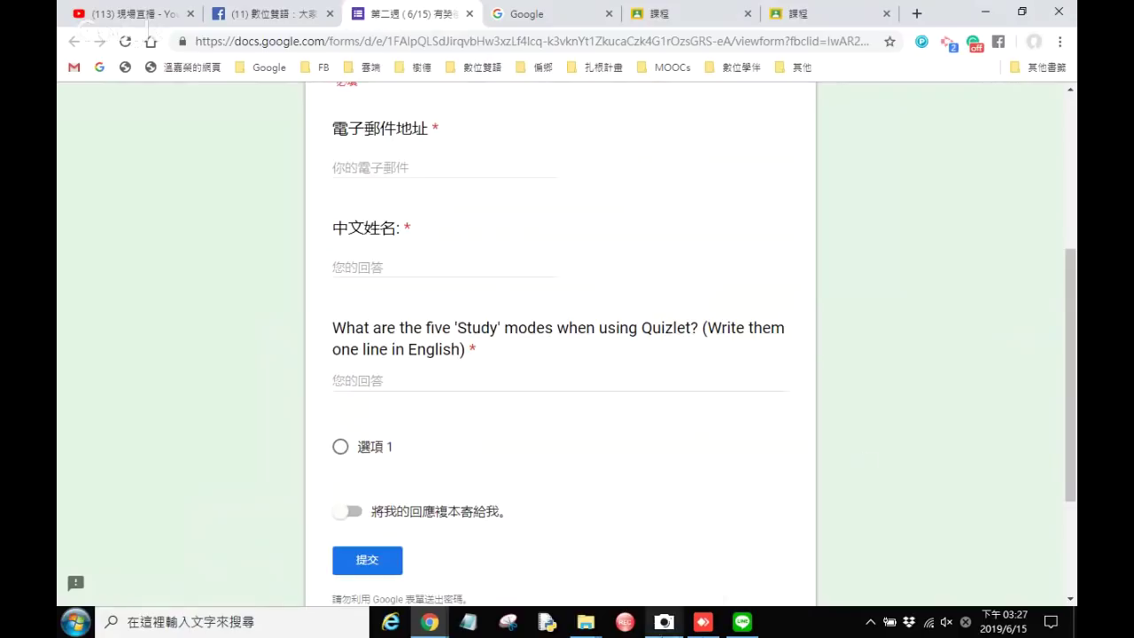
pyautogui.click(700, 625)
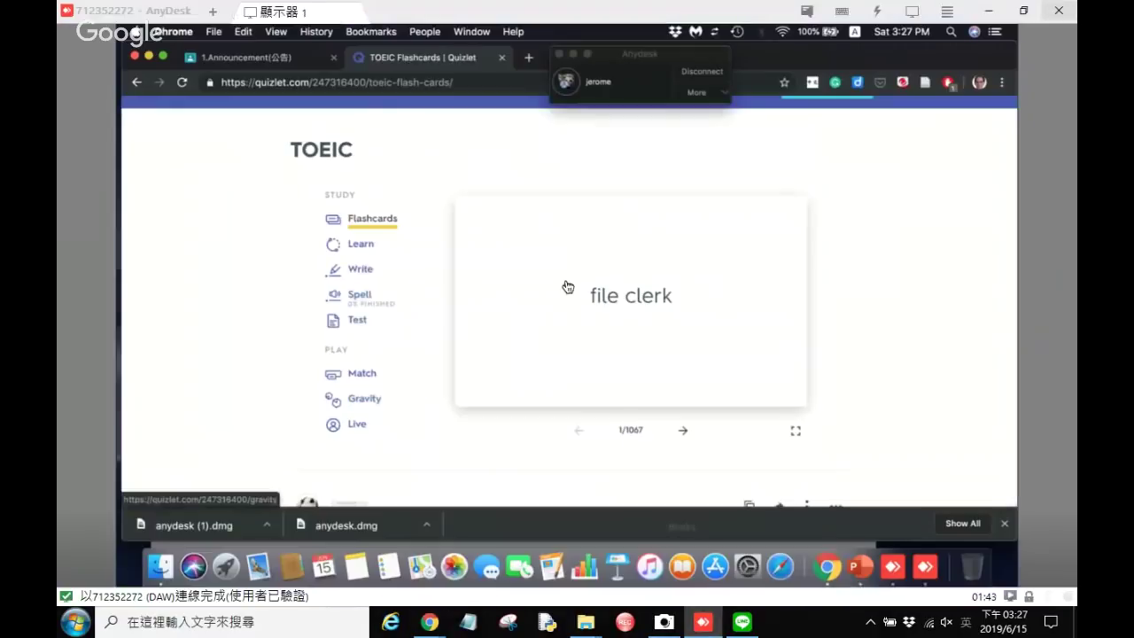
# Step: Play Match for the TOEIC set, pairing "extraordinary" with 非凡的,令人驚奇的 and "tablecloth" with 桌布,枱布, and return to the set page
pyautogui.click(366, 375)
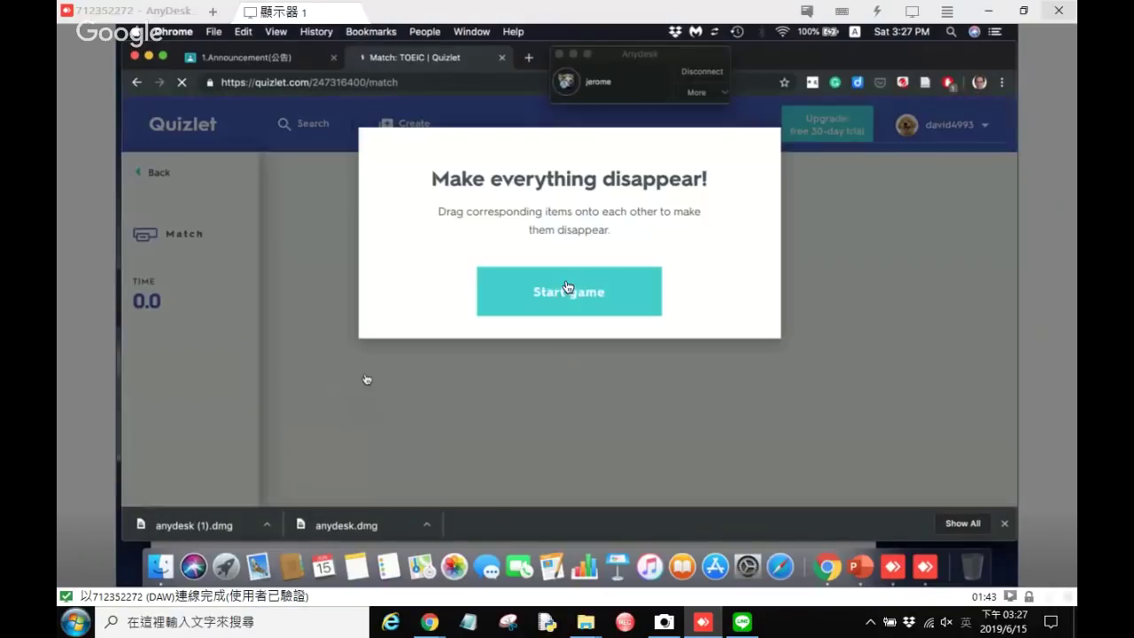
pyautogui.click(568, 289)
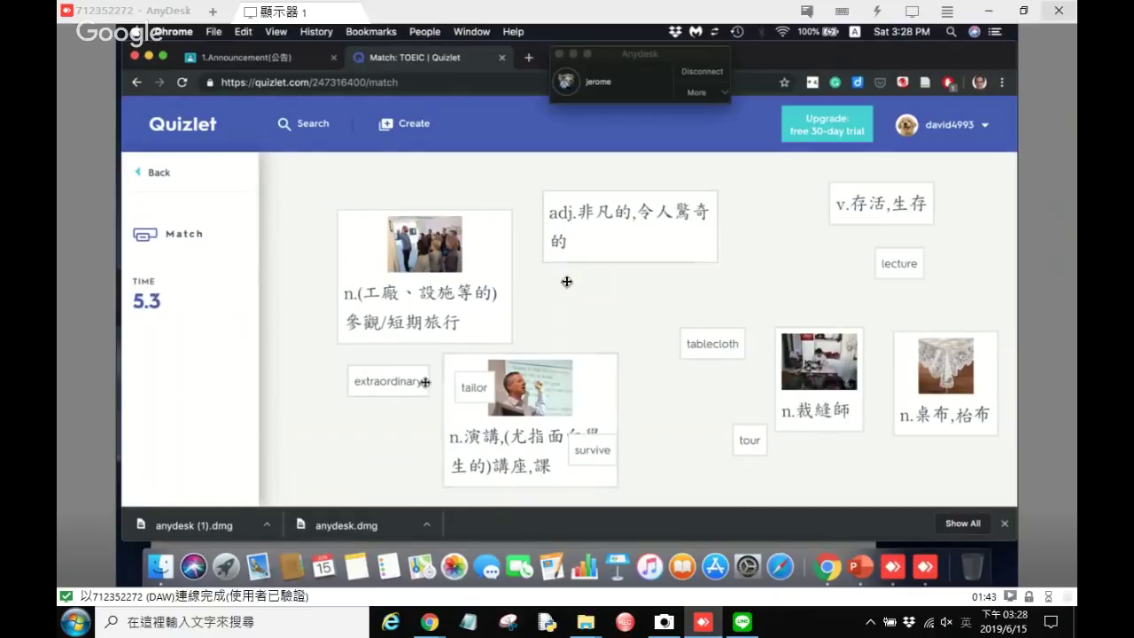
pyautogui.moveTo(418, 383); pyautogui.dragTo(627, 228)
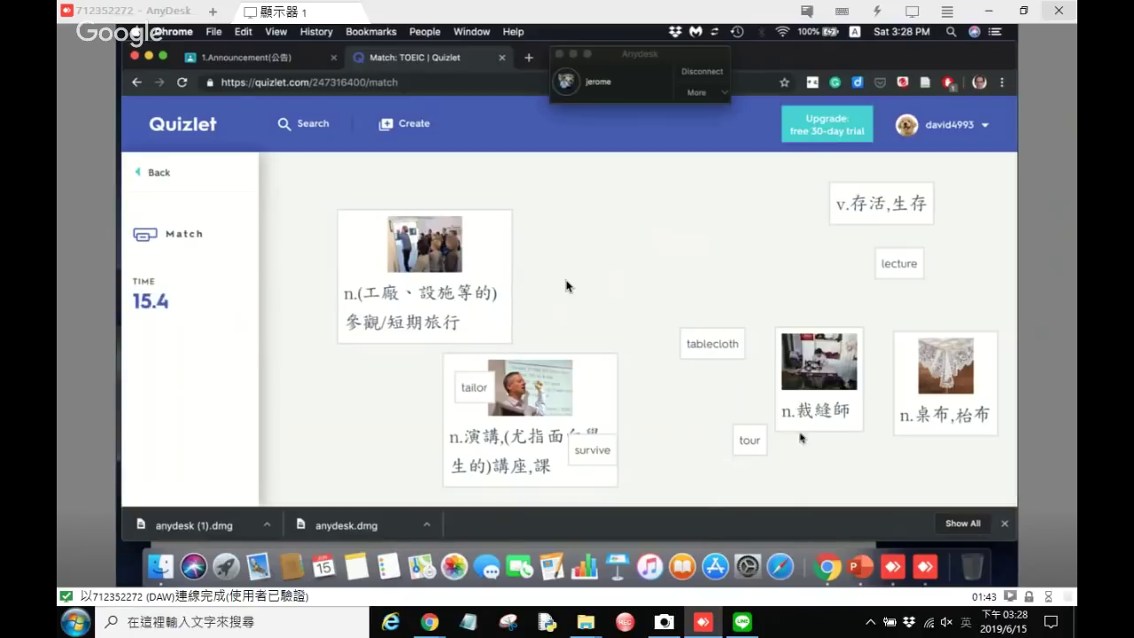
pyautogui.moveTo(717, 354); pyautogui.dragTo(956, 401)
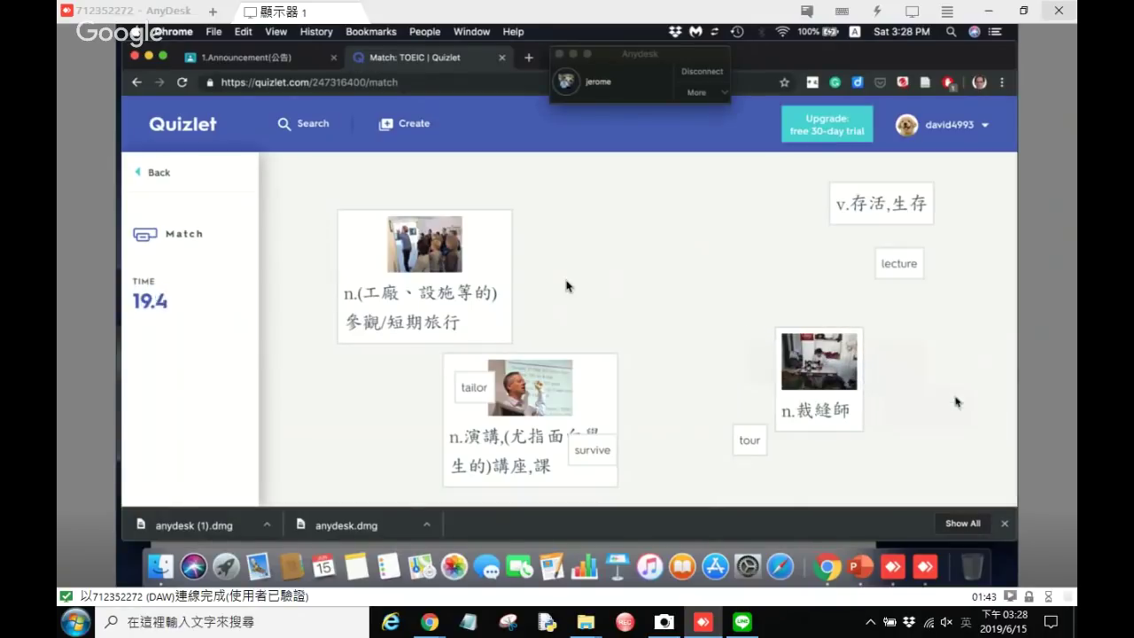
pyautogui.click(159, 168)
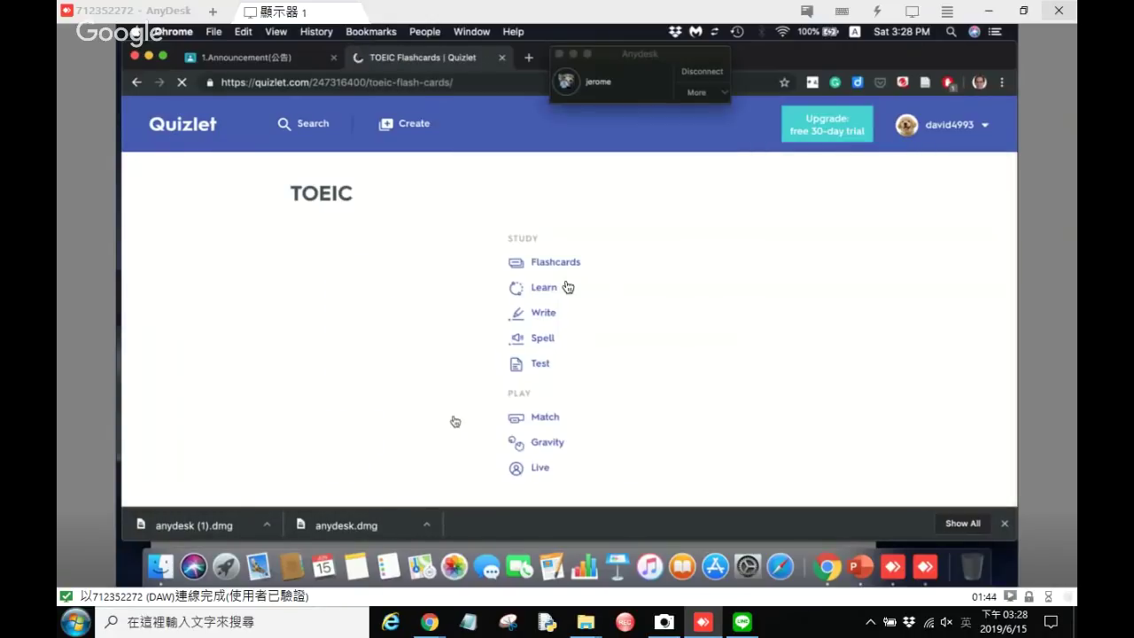
# Step: Start the Gravity game with all terms at Medium difficulty, focus the copy-answer field for "dock hands", and return to the set page
pyautogui.click(363, 444)
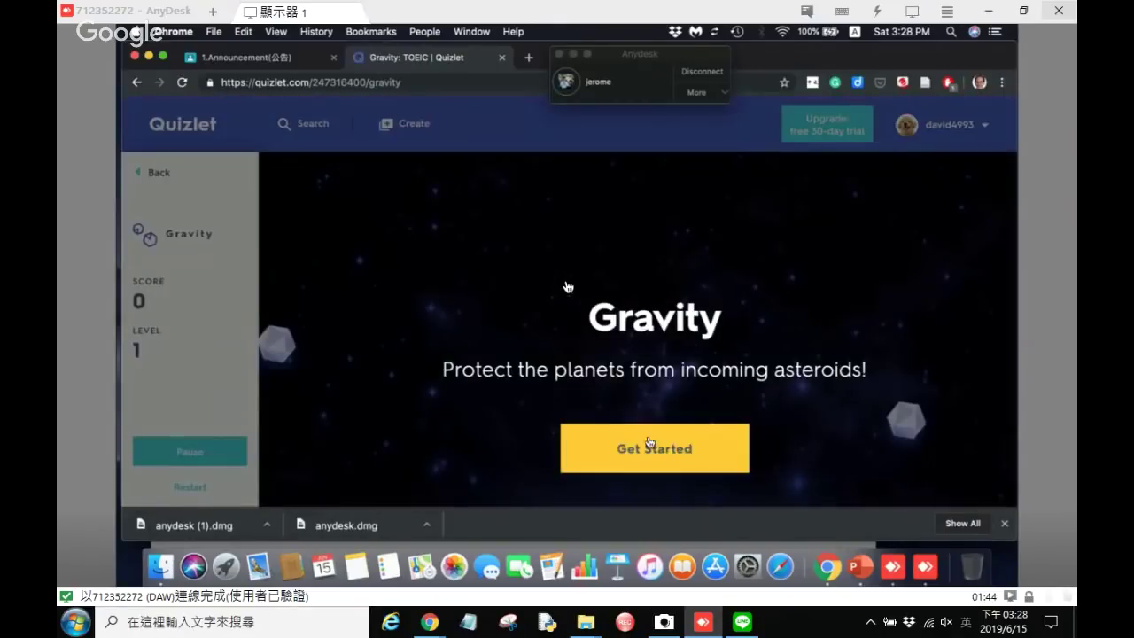
pyautogui.click(647, 439)
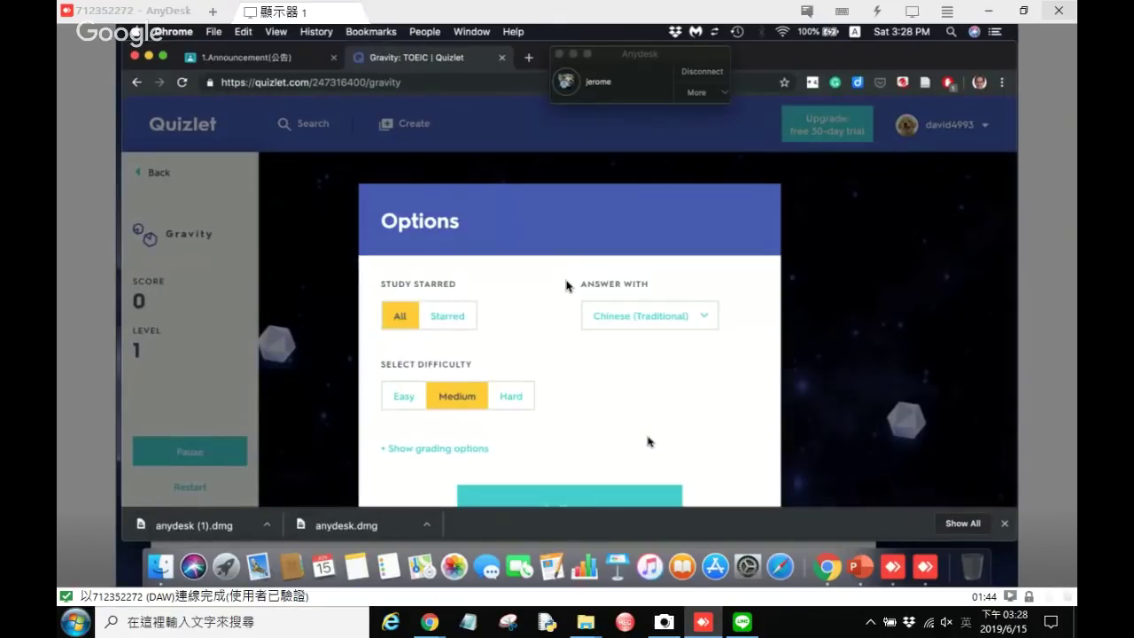
pyautogui.click(570, 494)
pyautogui.click(583, 404)
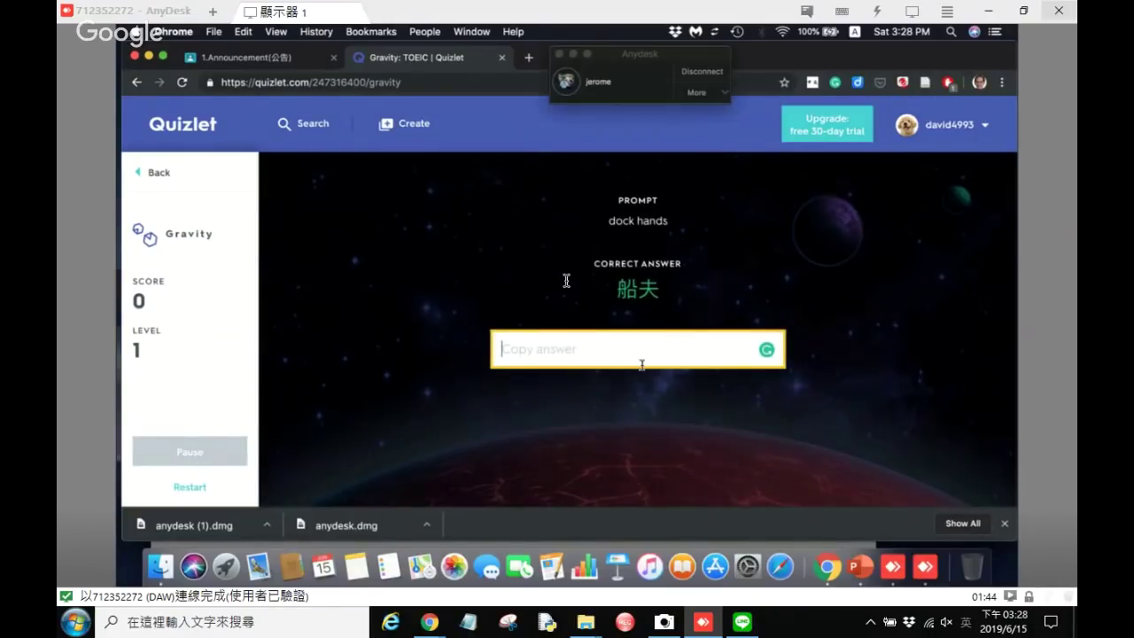
pyautogui.click(703, 280)
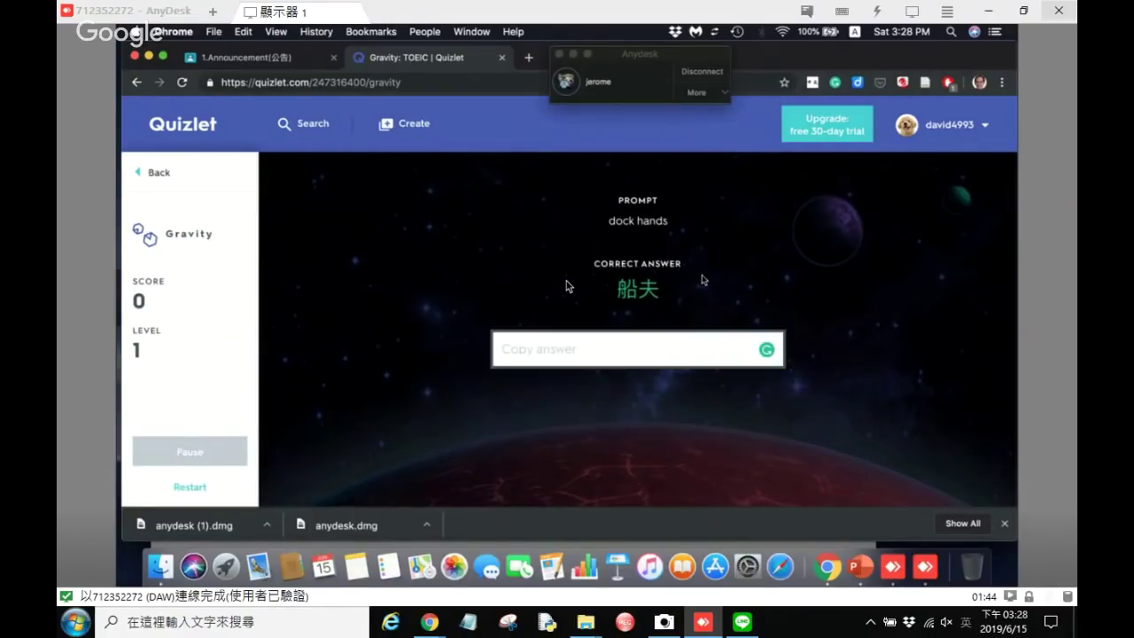
pyautogui.click(551, 359)
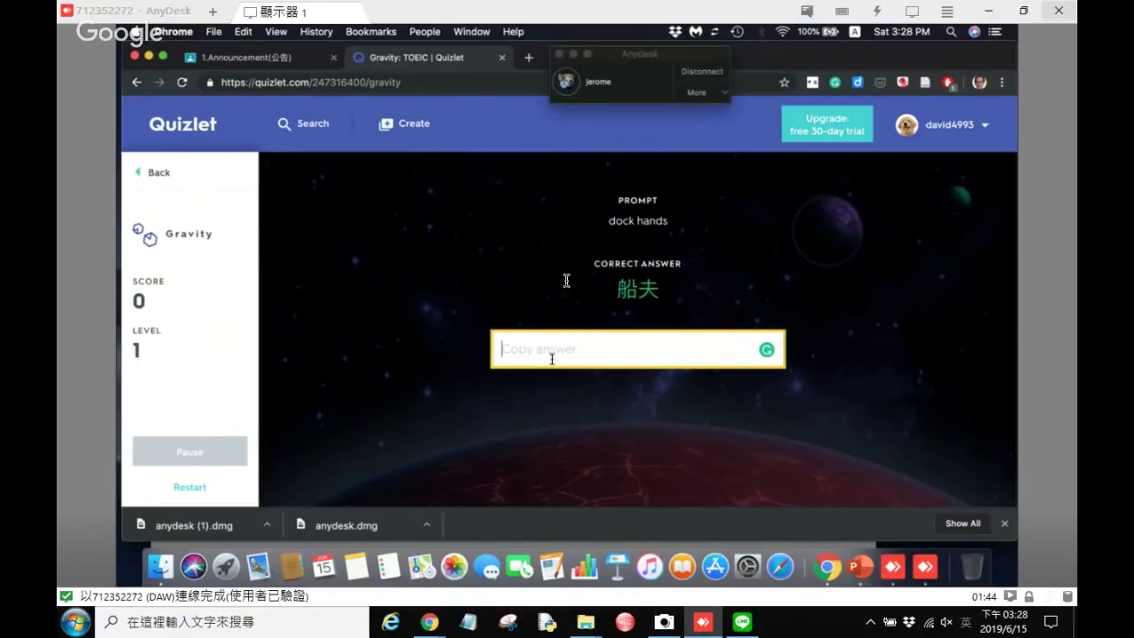
pyautogui.click(159, 174)
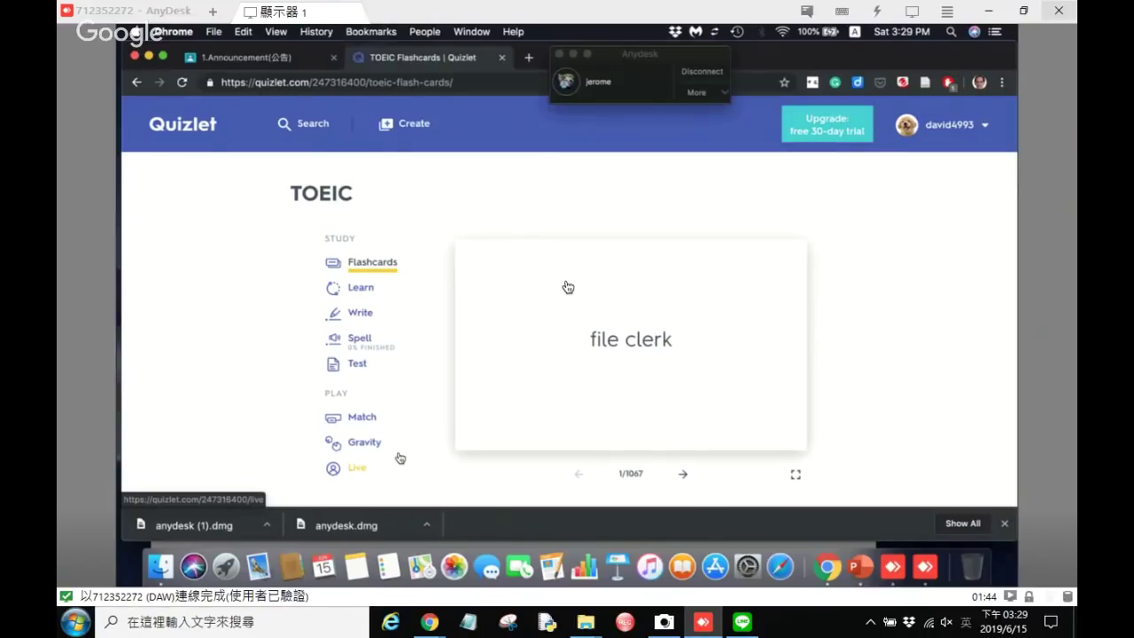
# Step: Open Live for the TOEIC set and go back to the Quizlet home page to view the latest activity
pyautogui.click(355, 469)
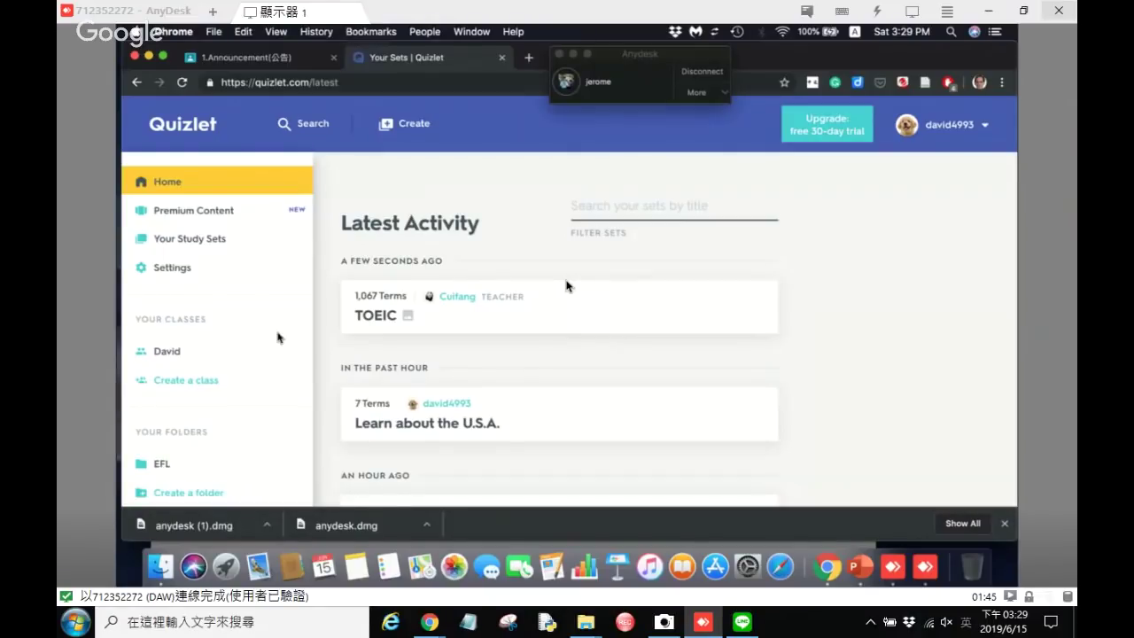
pyautogui.scroll(-1, 567, 285)
pyautogui.scroll(1, 566, 285)
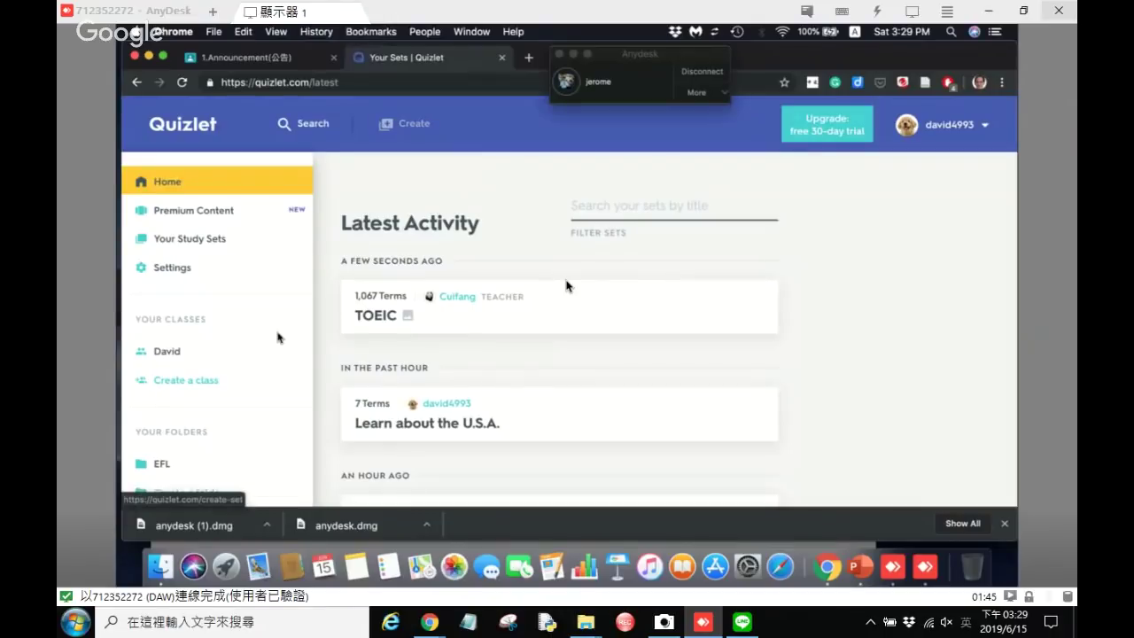
# Step: Start a new study set and look over its title, diagram, term and definition fields
pyautogui.click(417, 130)
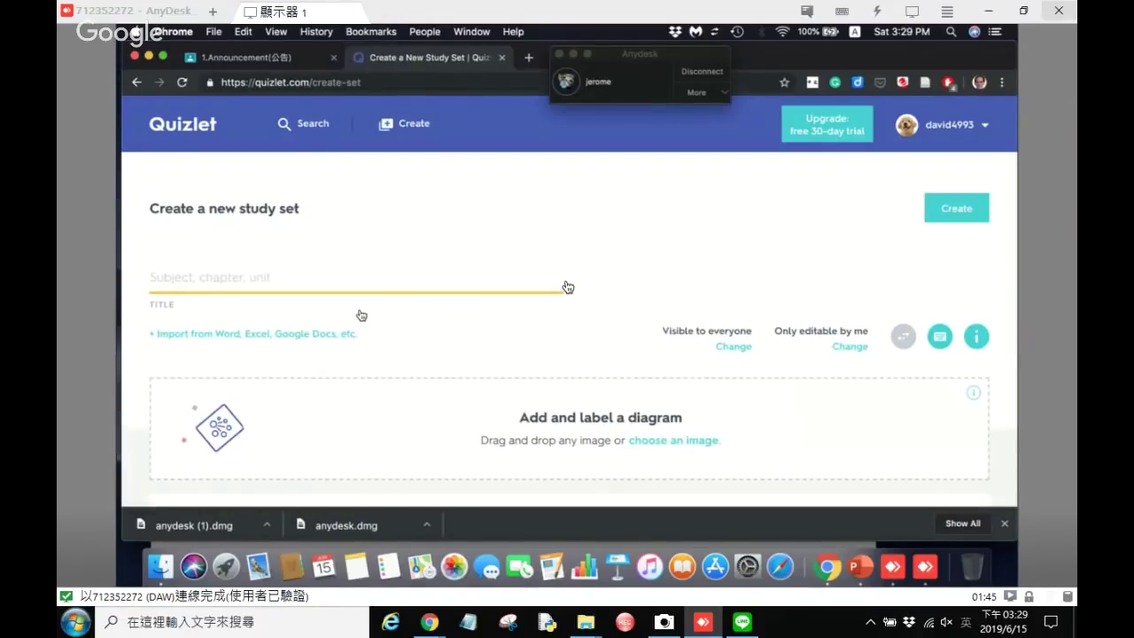
pyautogui.scroll(-2, 568, 287)
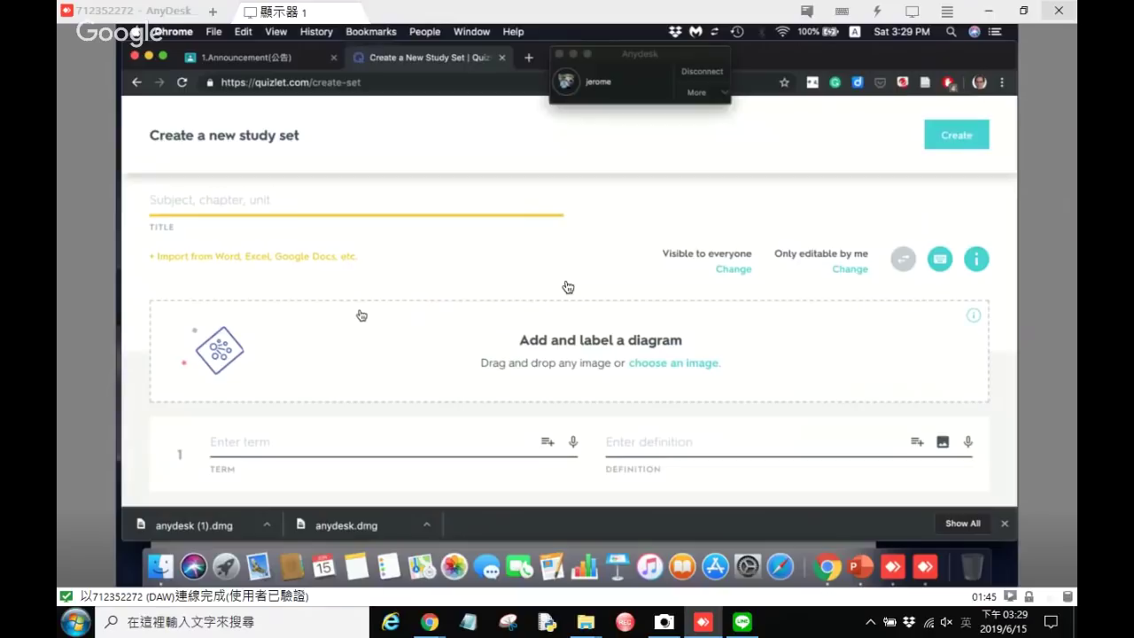
pyautogui.scroll(-3, 362, 315)
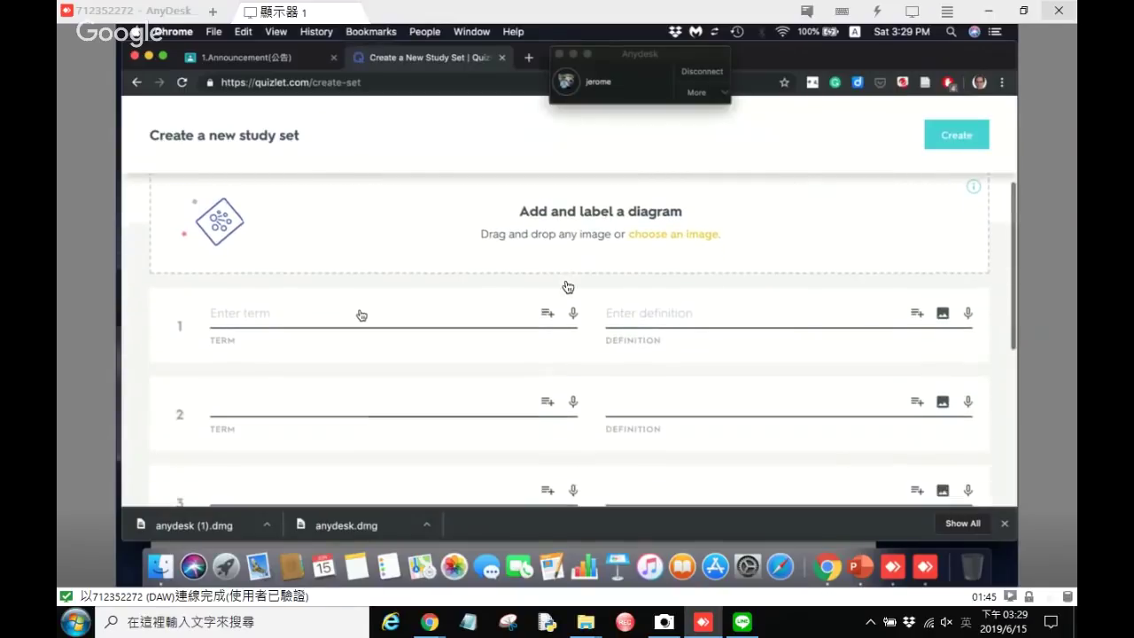
pyautogui.click(362, 316)
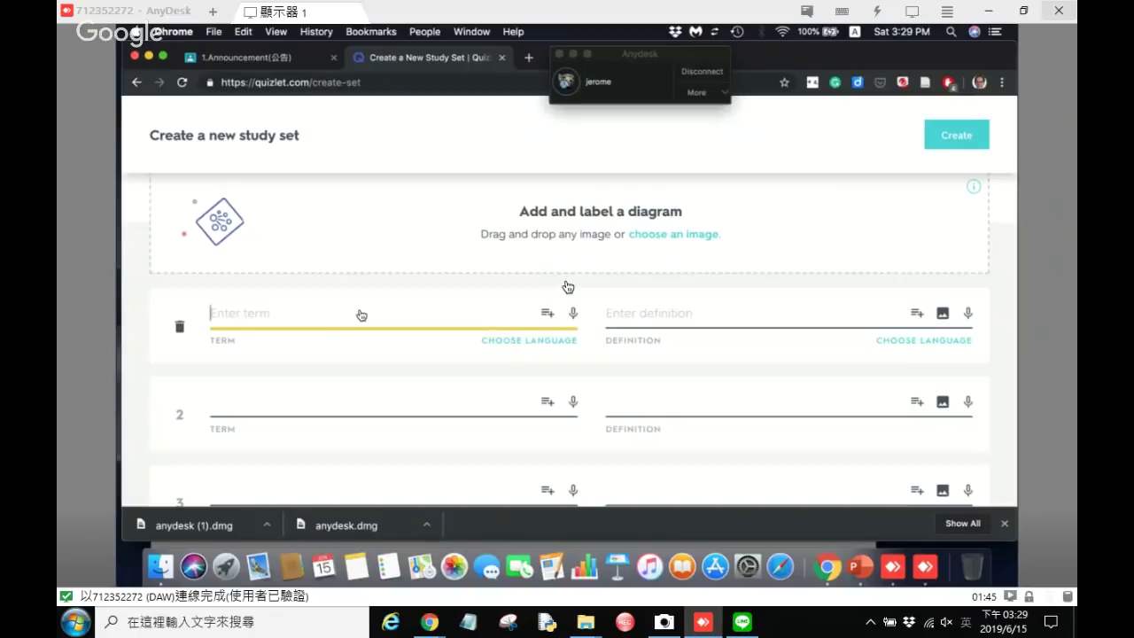
pyautogui.scroll(5, 362, 316)
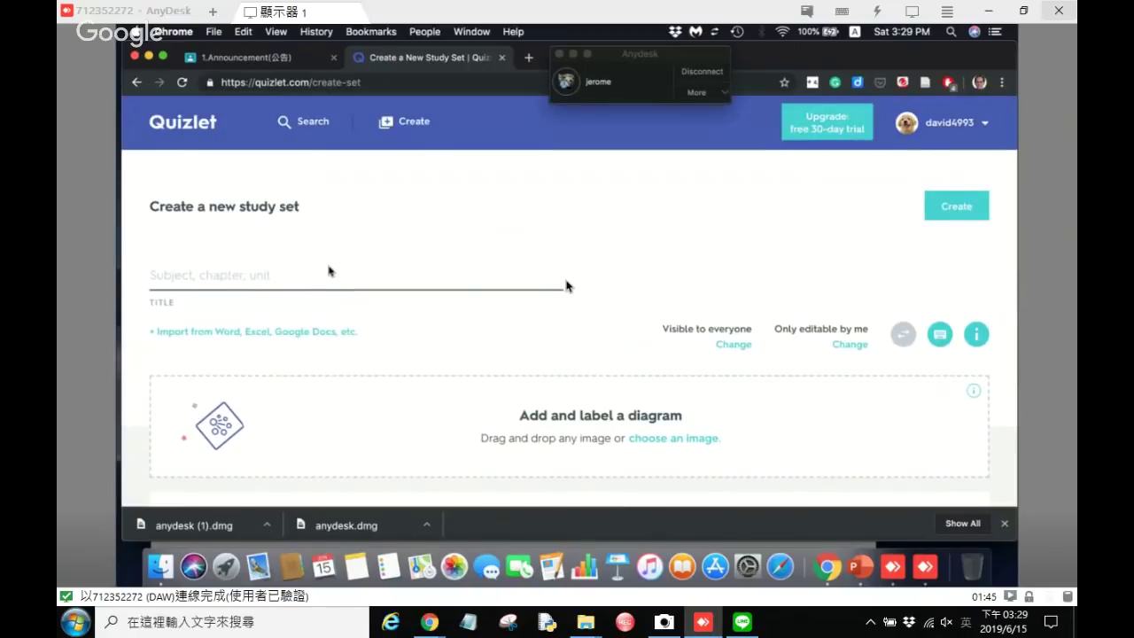
# Step: Title the new study set "Colors" and enter the suggested word "red" as the first term
pyautogui.click(310, 273)
pyautogui.write('Colo')
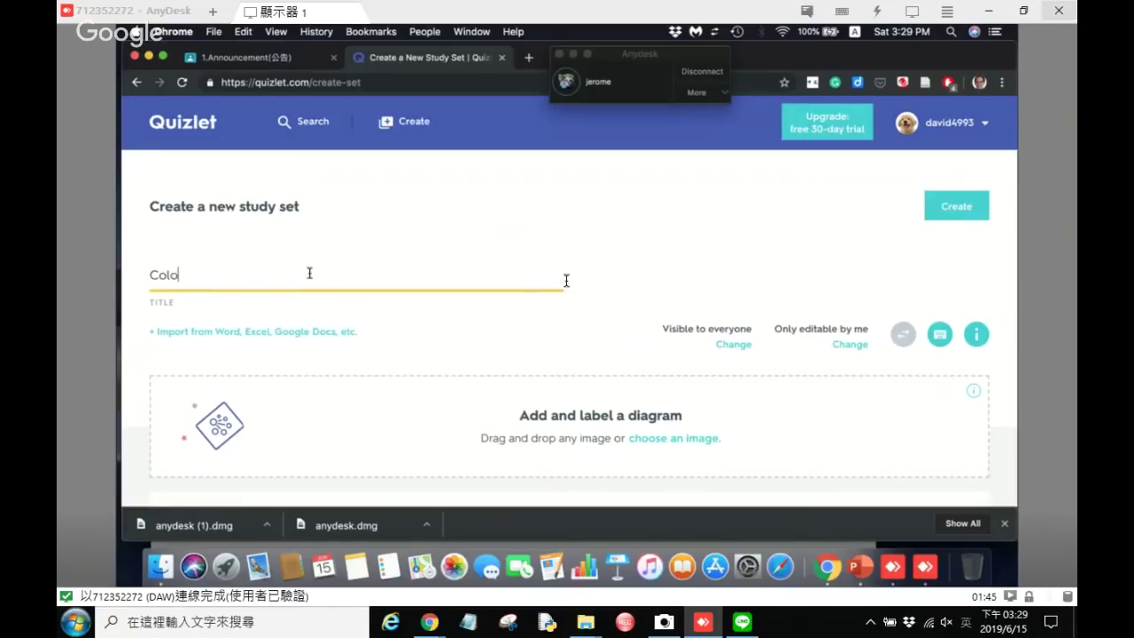
pyautogui.write('rs')
pyautogui.press('Tab')
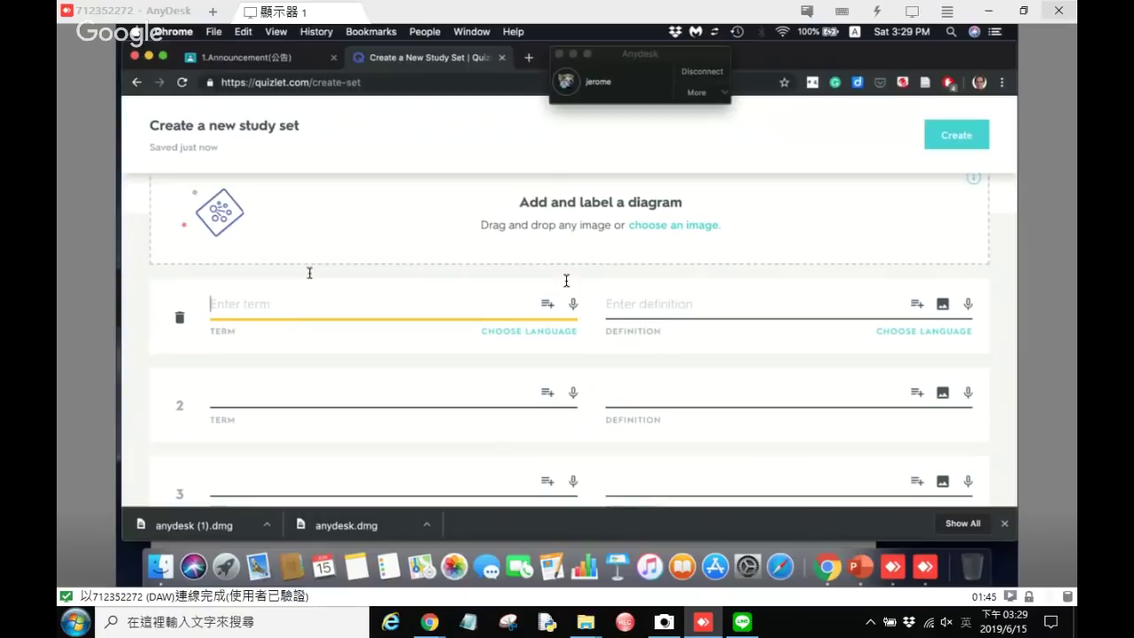
pyautogui.write('Red')
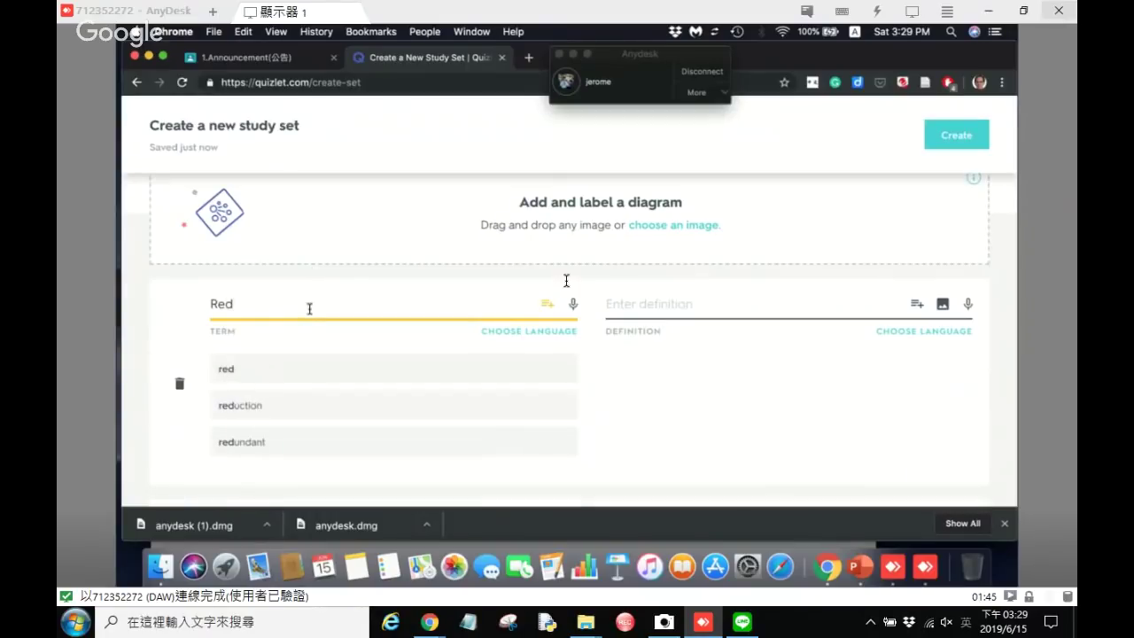
pyautogui.click(279, 375)
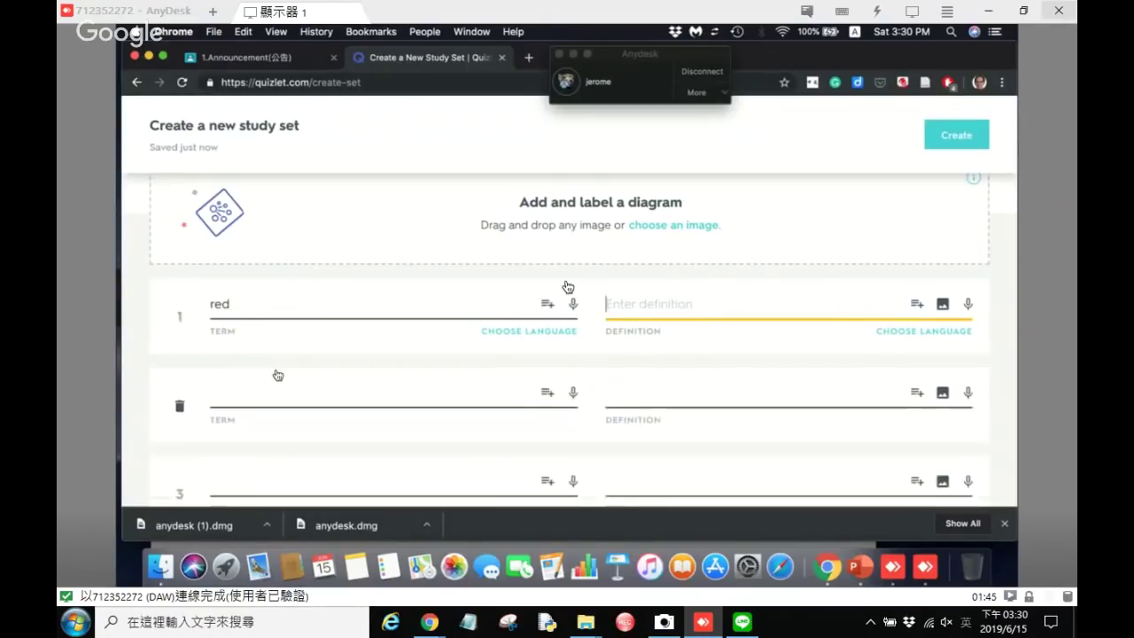
# Step: Check the suggested definitions for "red" and set the definition language to English
pyautogui.press('Down')
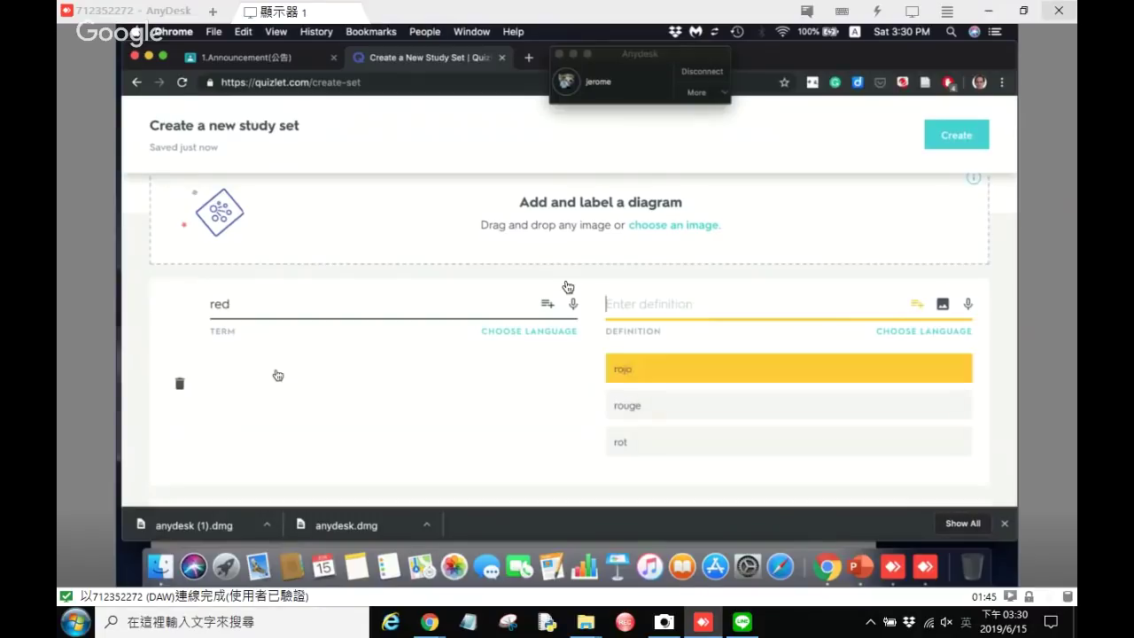
pyautogui.press('Up')
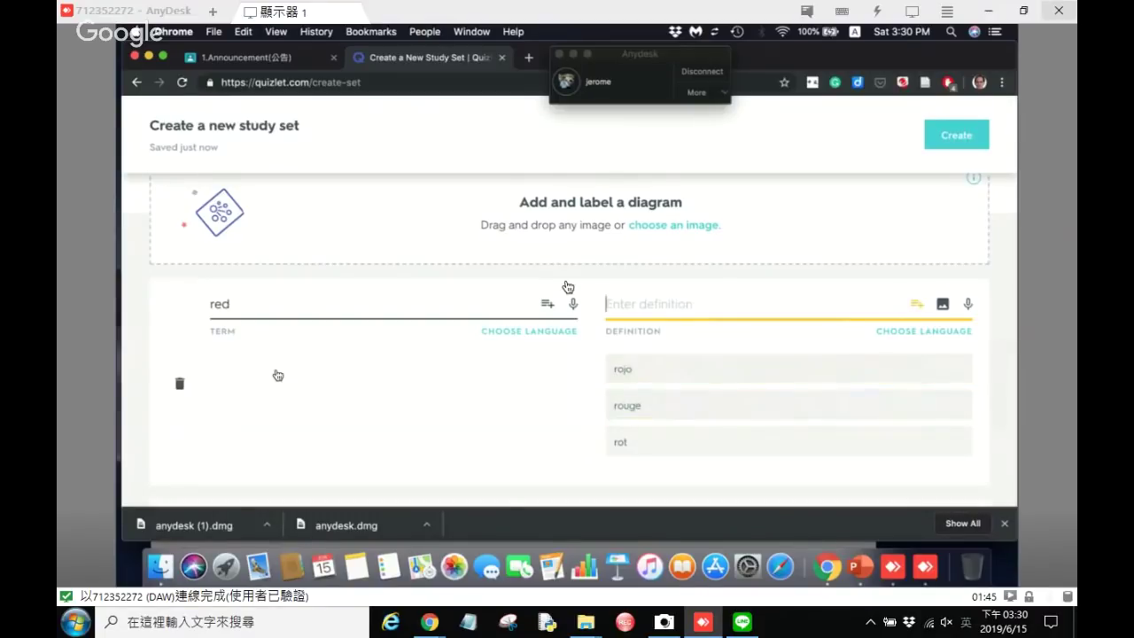
pyautogui.click(899, 333)
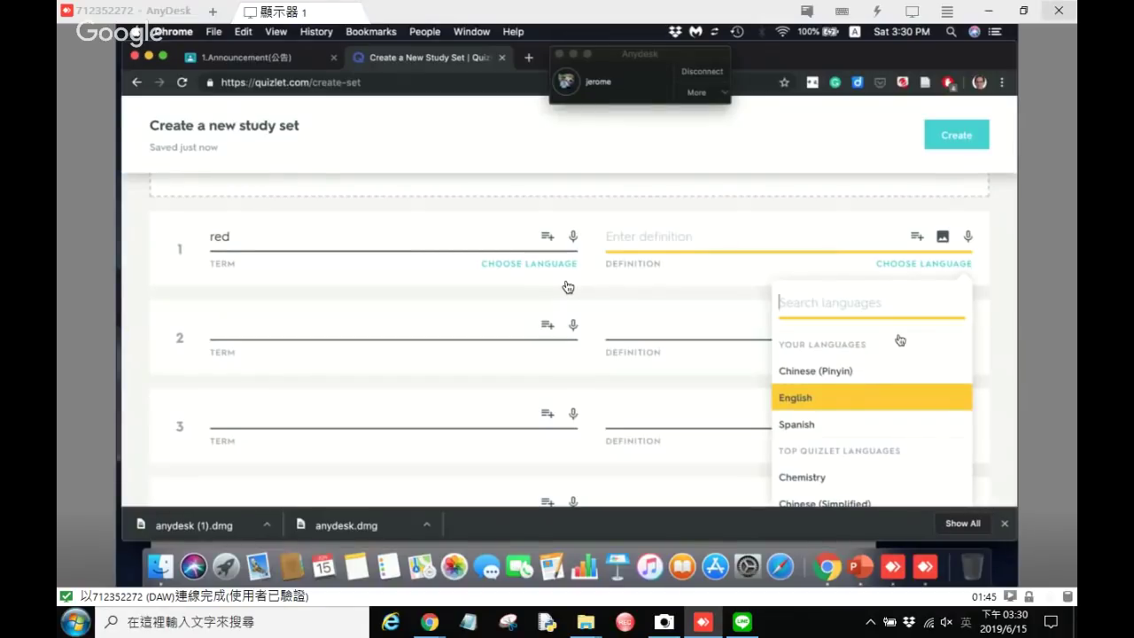
pyautogui.press('Up')
pyautogui.press('Down')
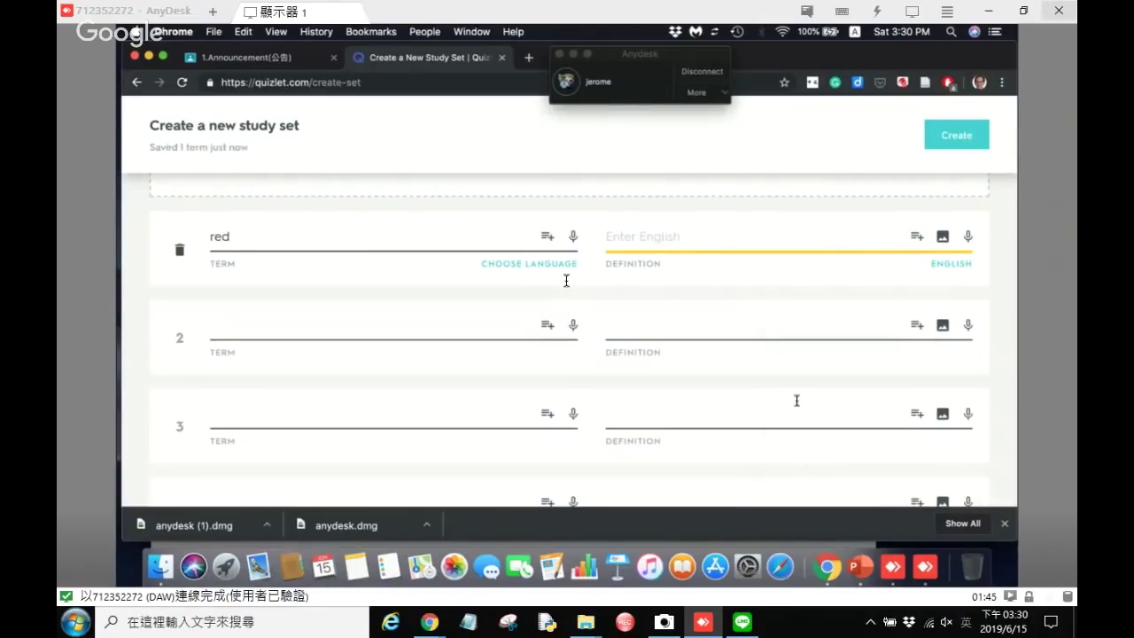
# Step: Add the image with the large red square as the definition of "red", leaving the definition text blank
pyautogui.scroll(2, 566, 280)
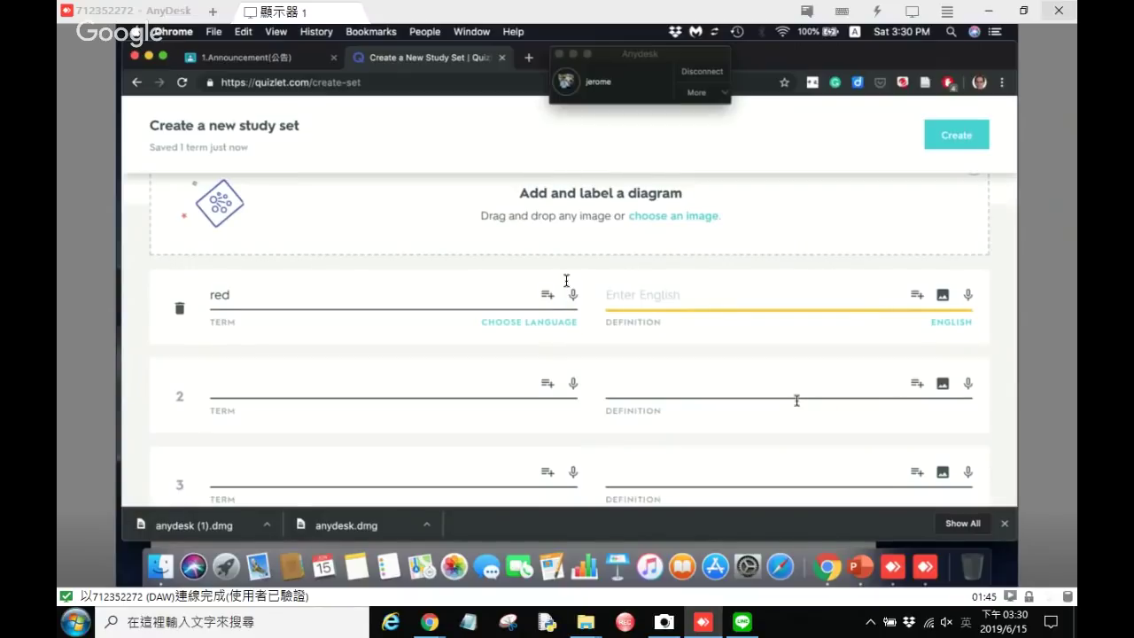
pyautogui.click(943, 294)
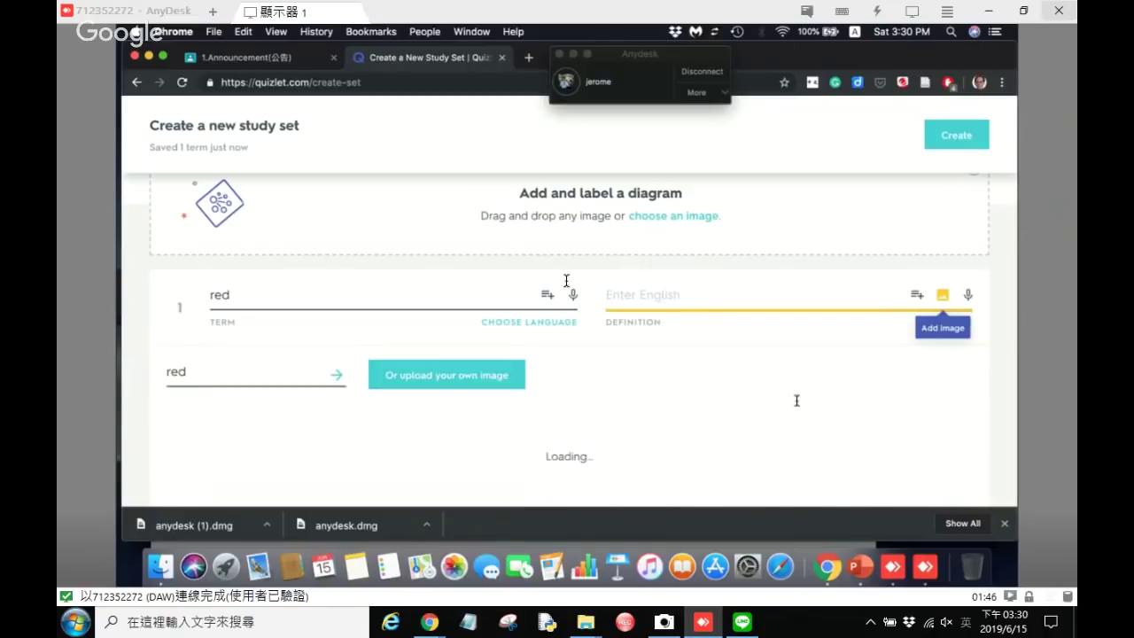
pyautogui.scroll(-2, 798, 399)
pyautogui.click(846, 321)
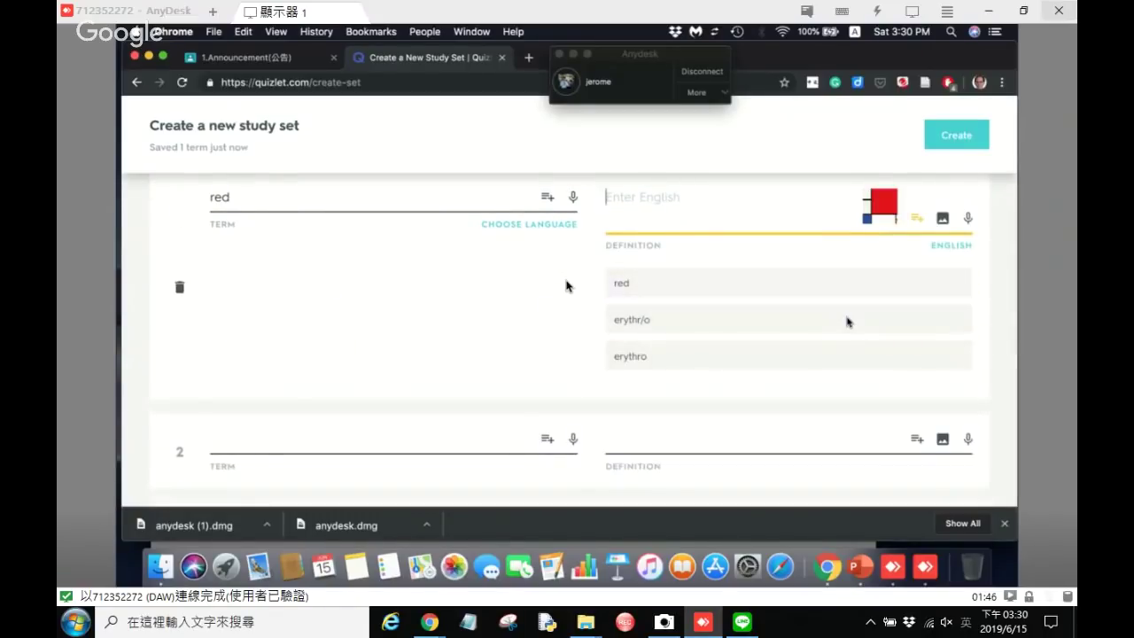
pyautogui.click(566, 285)
pyautogui.scroll(1, 567, 282)
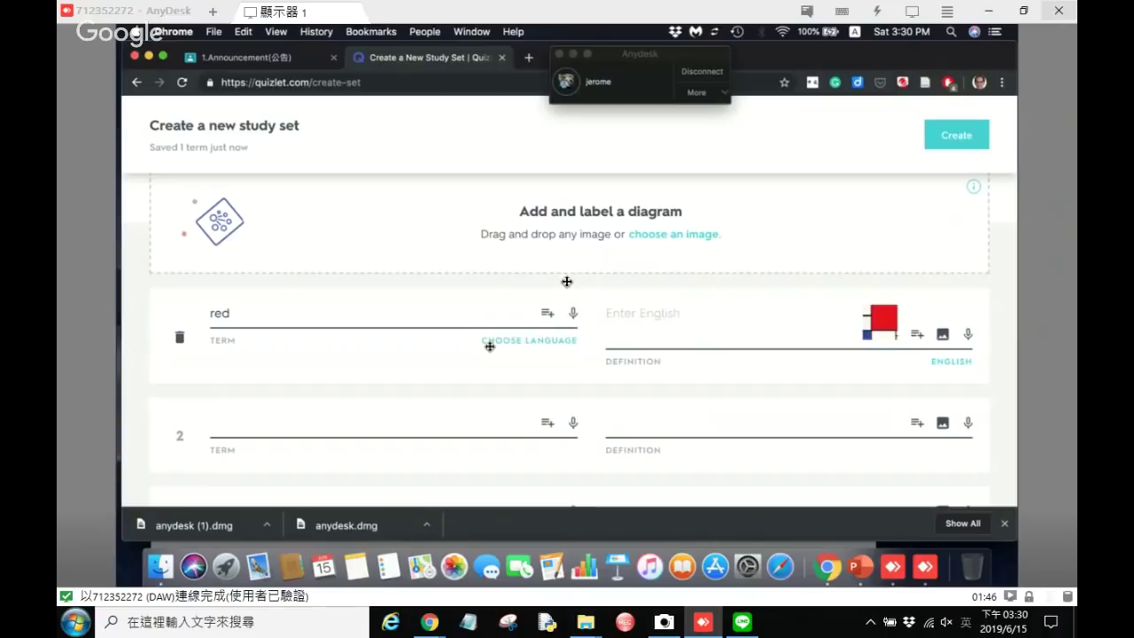
# Step: Enter the suggested word "blue" as the second term of the study set
pyautogui.click(318, 419)
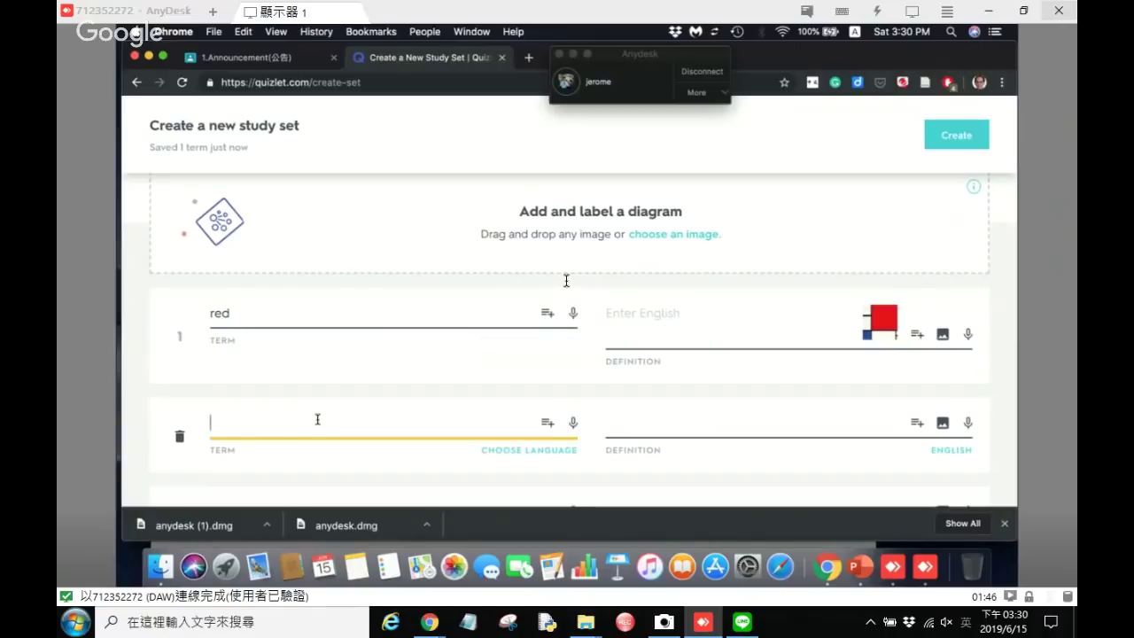
pyautogui.write('Blue')
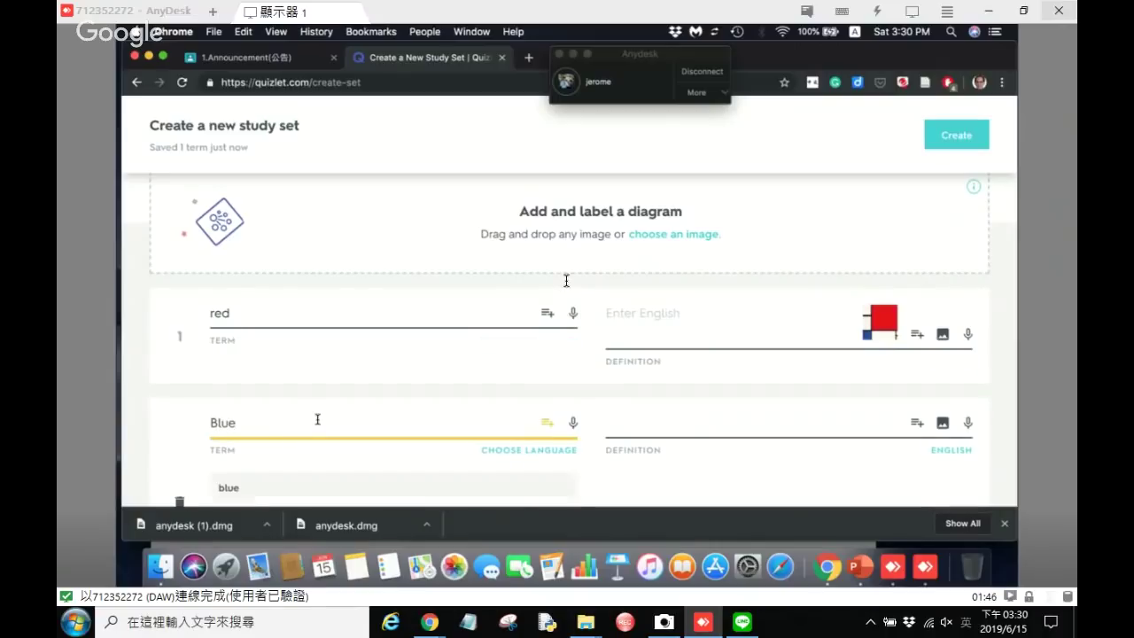
pyautogui.scroll(-2, 317, 419)
pyautogui.click(317, 433)
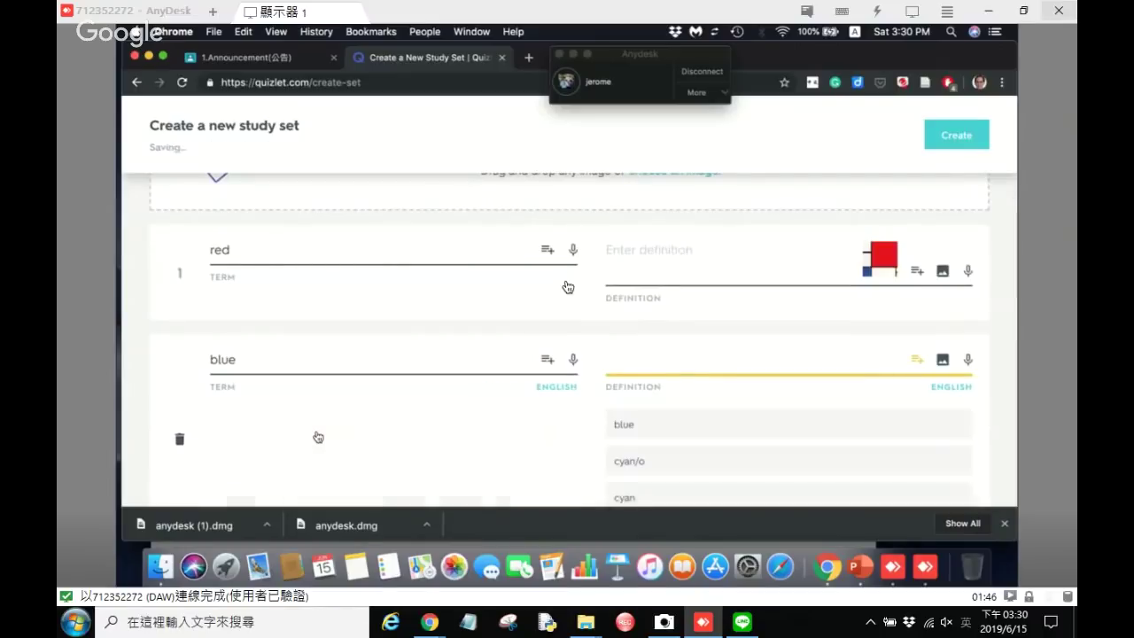
# Step: Set the definition language to Chinese (Traditional) and use the suggested 藍色 as the definition of "blue"
pyautogui.click(959, 390)
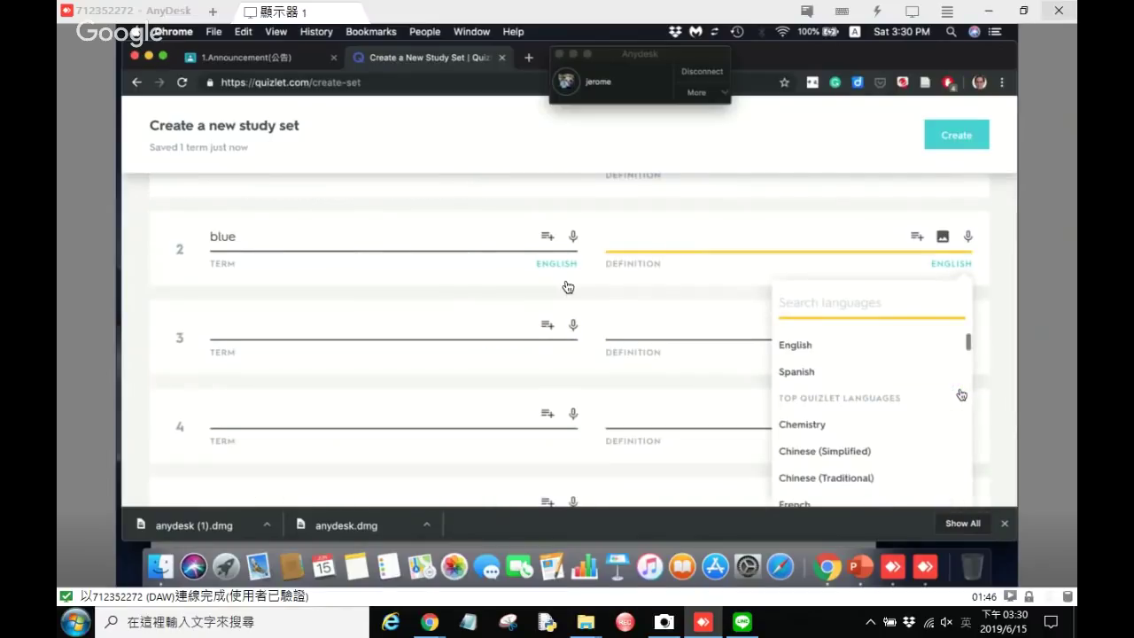
pyautogui.click(810, 478)
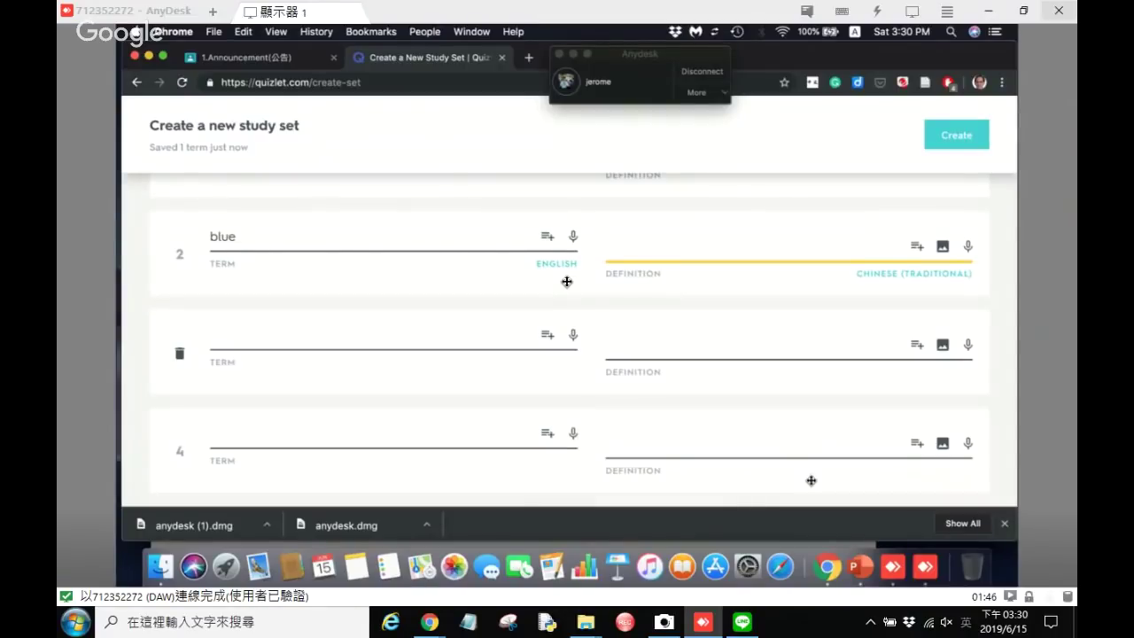
pyautogui.scroll(1, 811, 480)
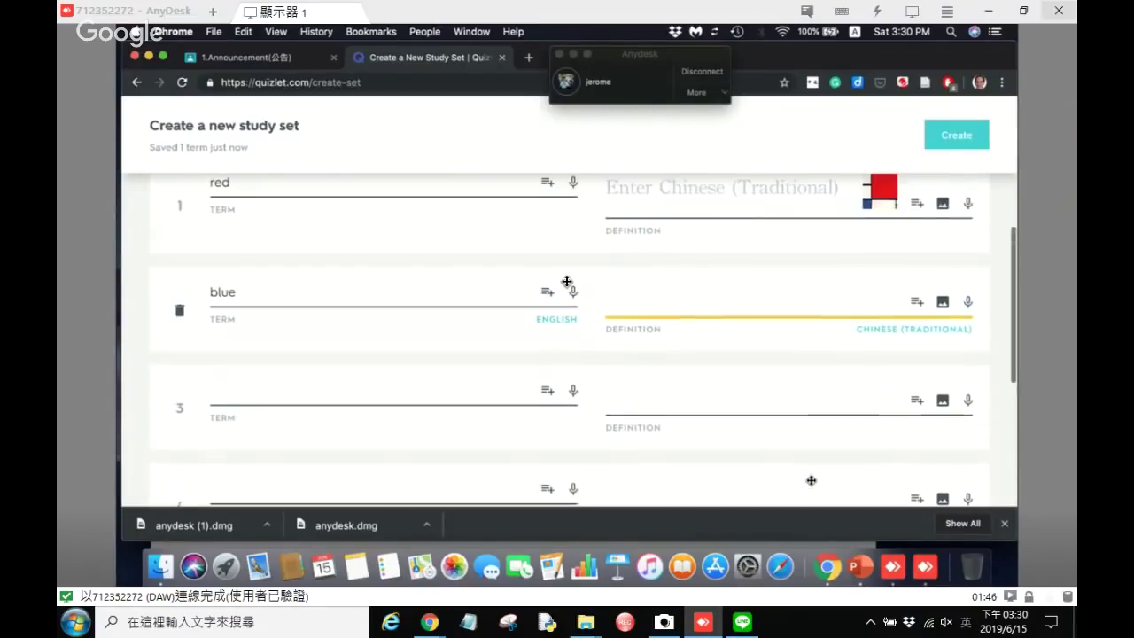
pyautogui.click(714, 296)
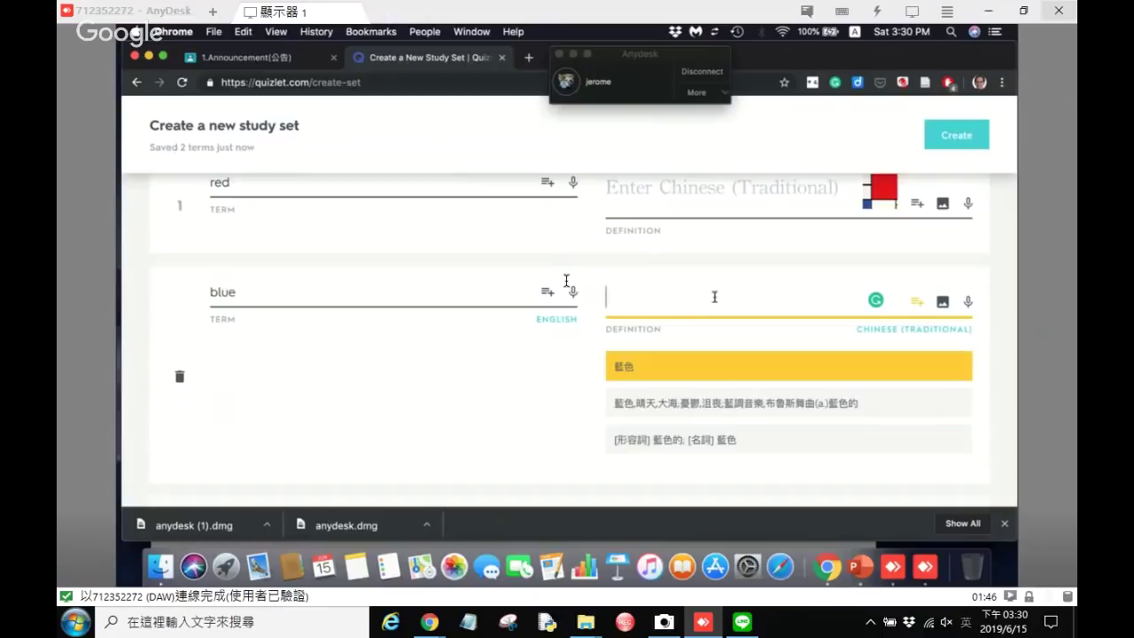
pyautogui.click(630, 366)
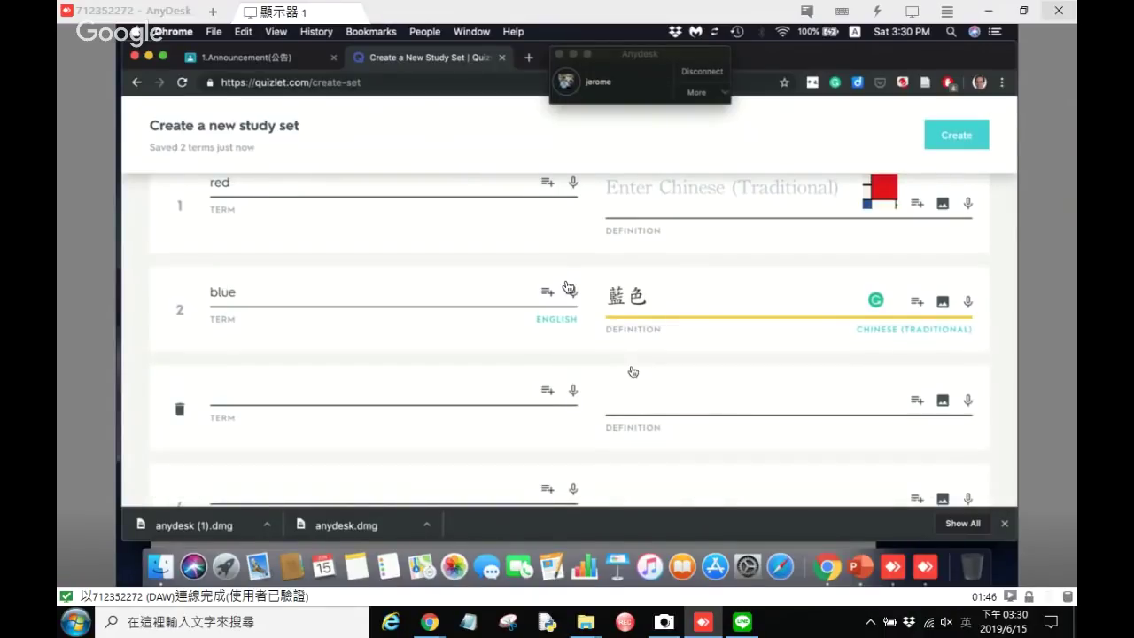
# Step: Enter the suggested word "choice" as the third term of the study set
pyautogui.press('Tab')
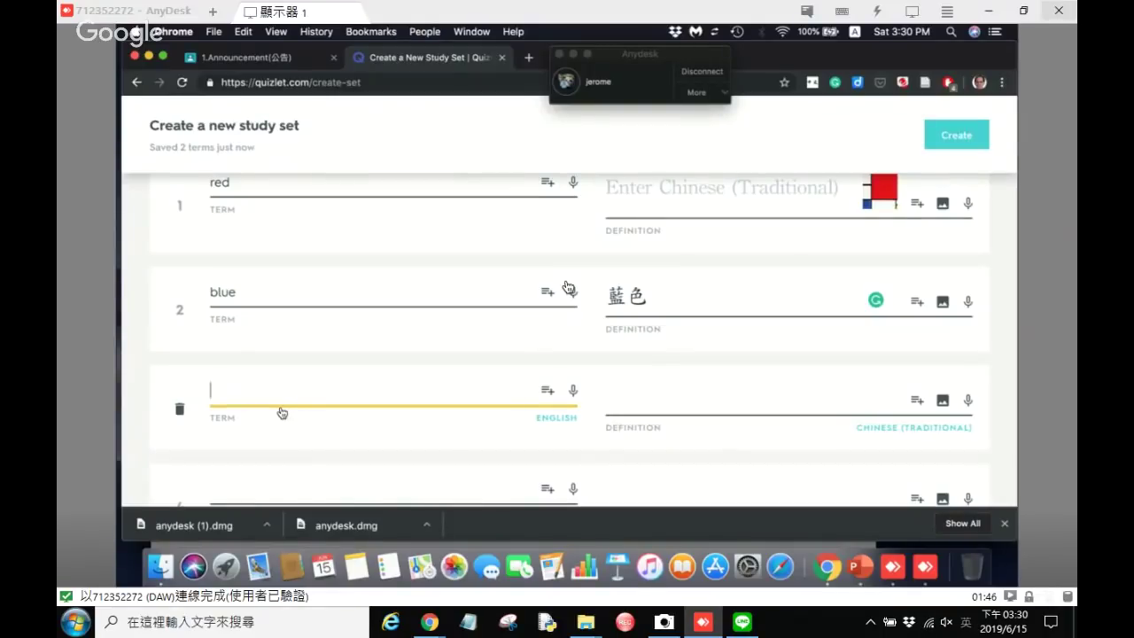
pyautogui.write('choice')
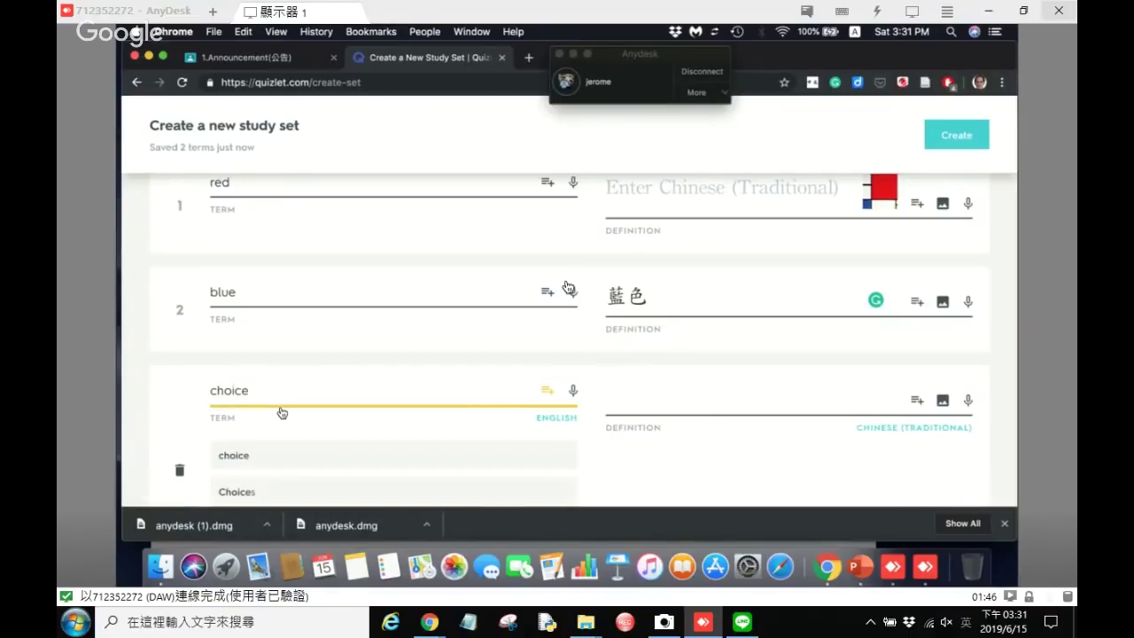
pyautogui.click(272, 456)
pyautogui.scroll(-2, 272, 457)
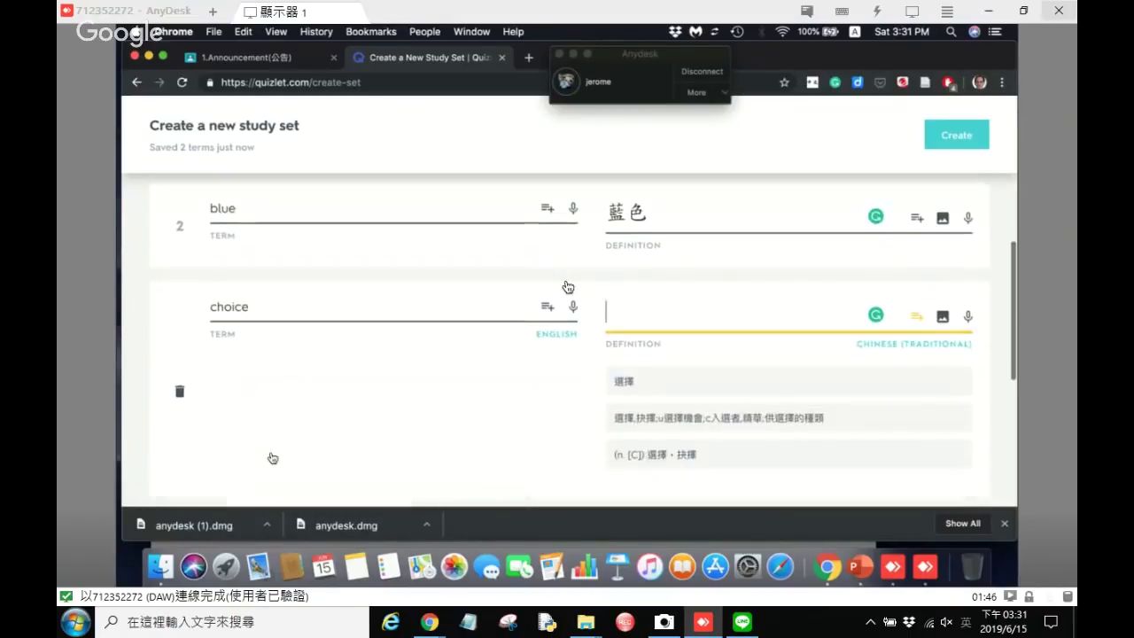
# Step: Set the definition language of the "choice" card to English
pyautogui.click(891, 342)
pyautogui.press('Down')
pyautogui.press('Down')
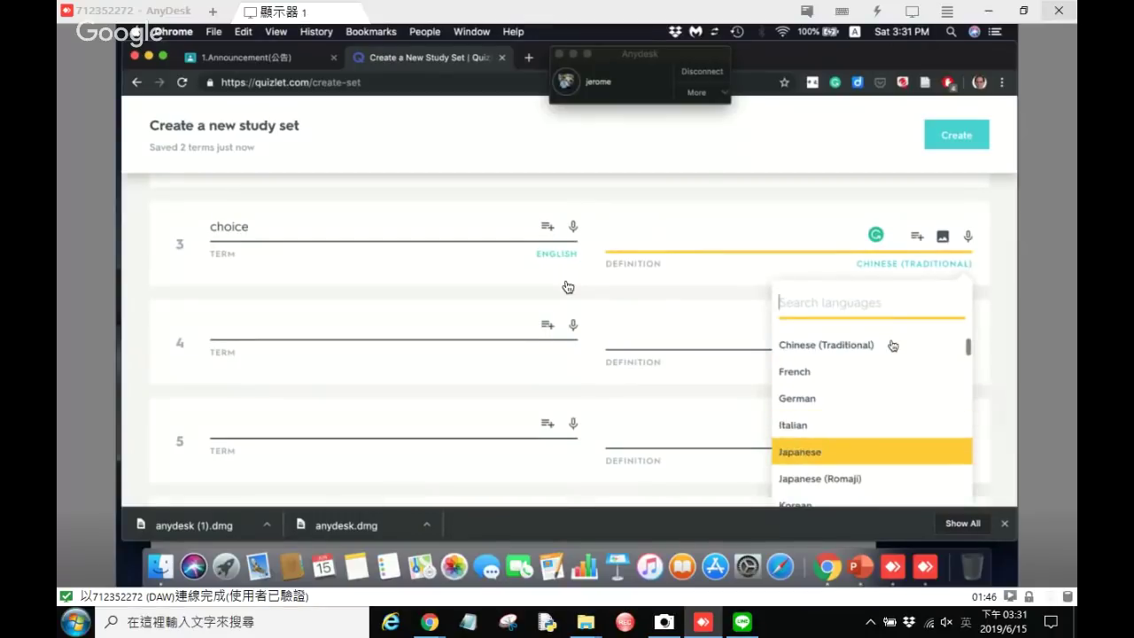
pyautogui.scroll(-5, 893, 345)
pyautogui.scroll(5, 894, 345)
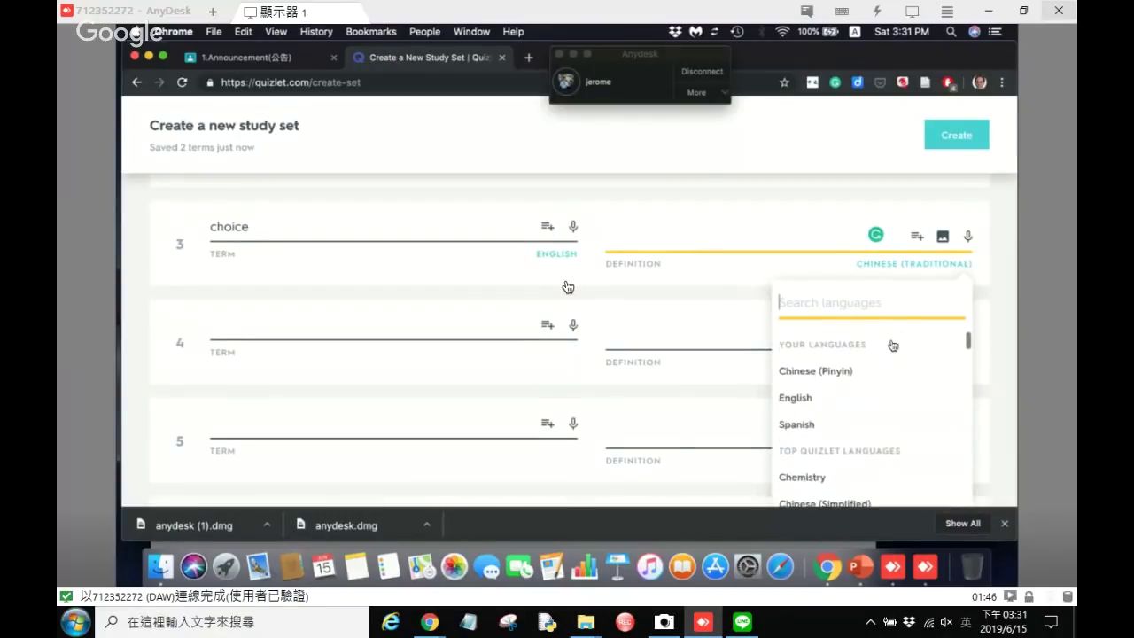
pyautogui.click(813, 396)
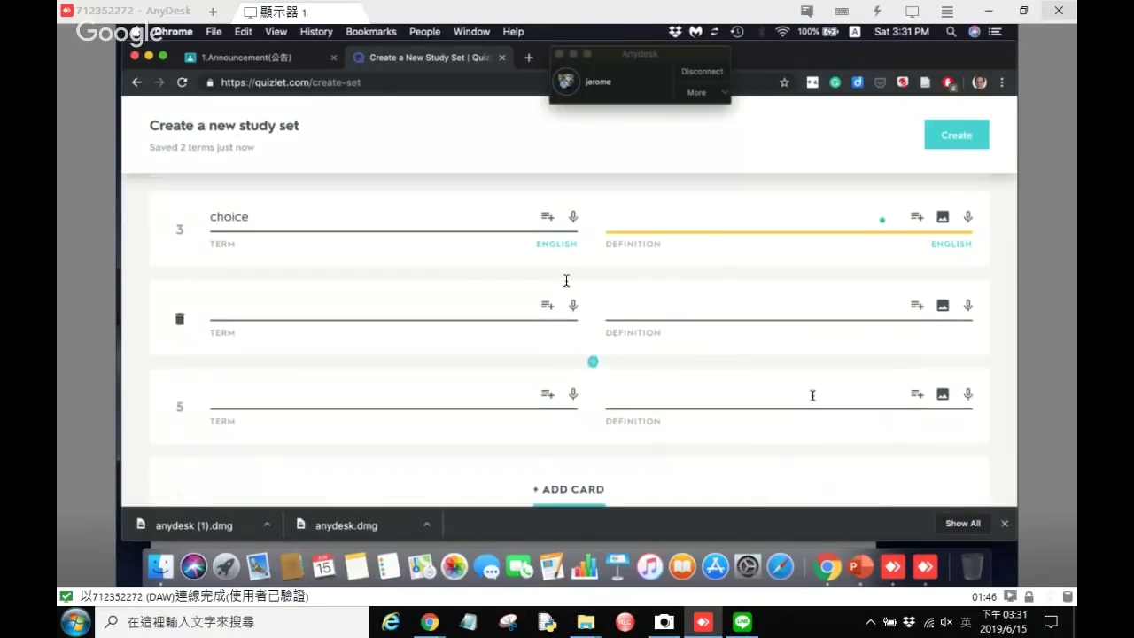
# Step: Use the suggested "the act of selecting among alternatives" as the definition of "choice"
pyautogui.click(413, 211)
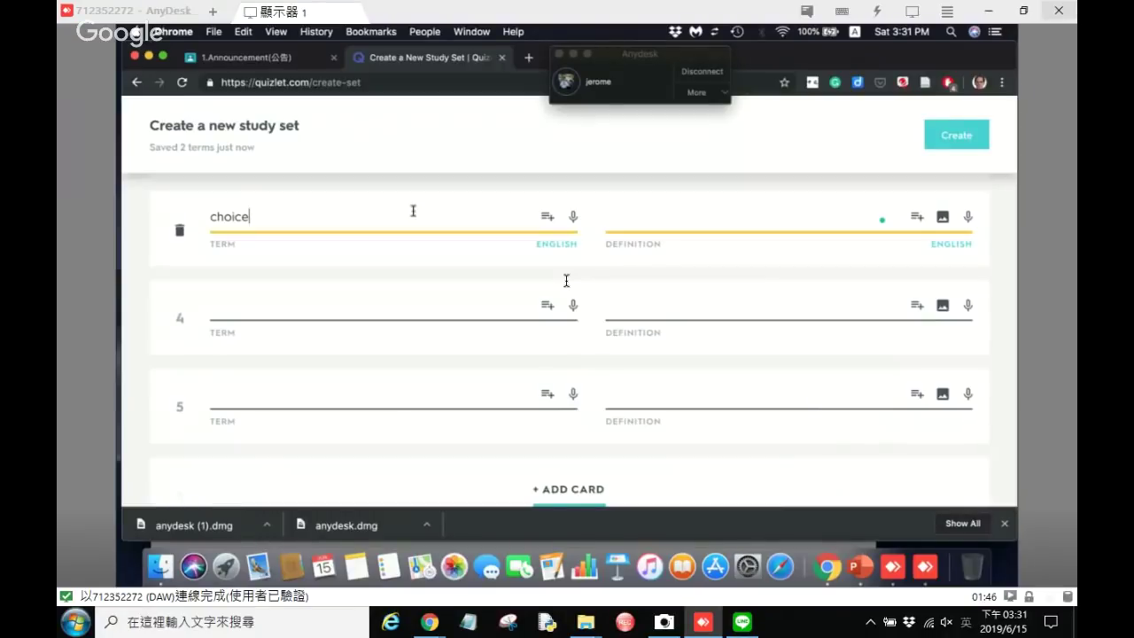
pyautogui.click(441, 256)
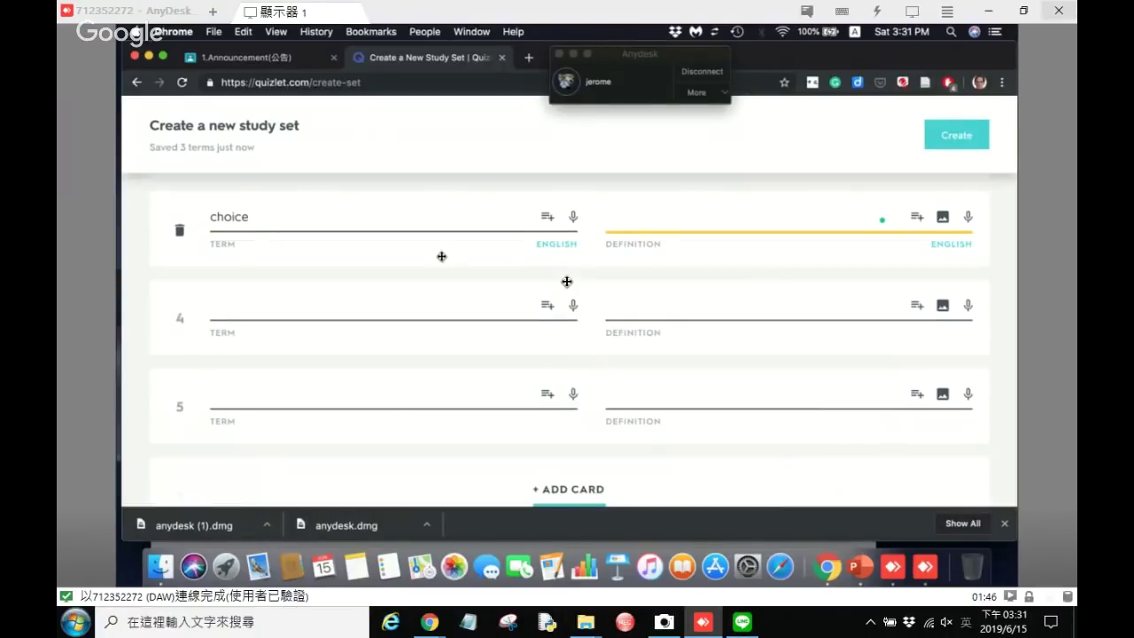
pyautogui.press('Down')
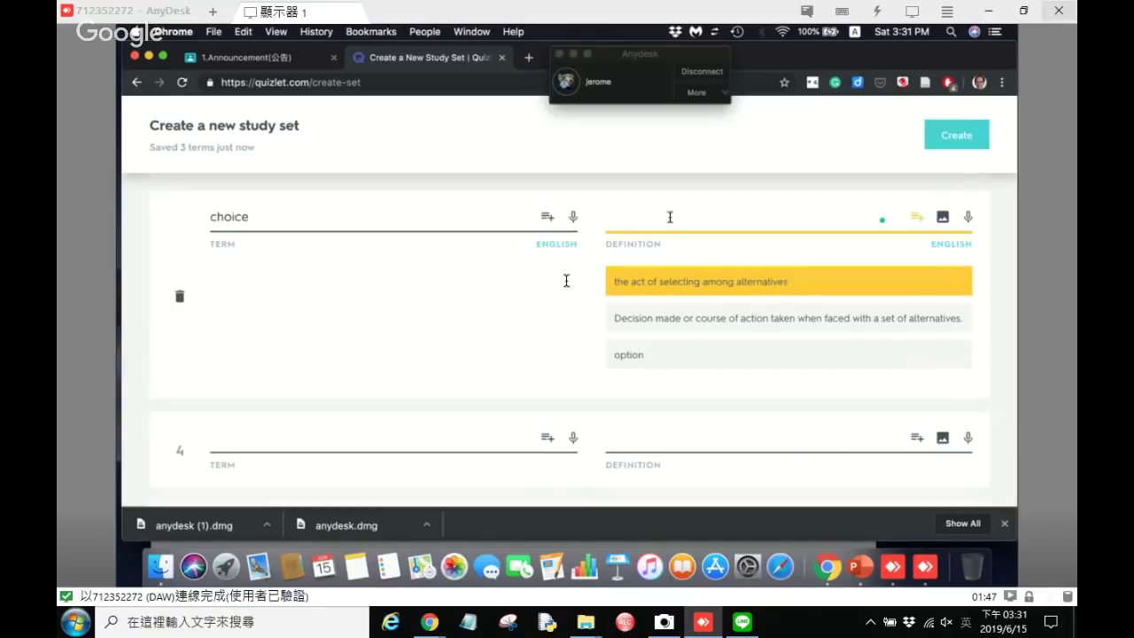
pyautogui.press('Up')
pyautogui.press('Up')
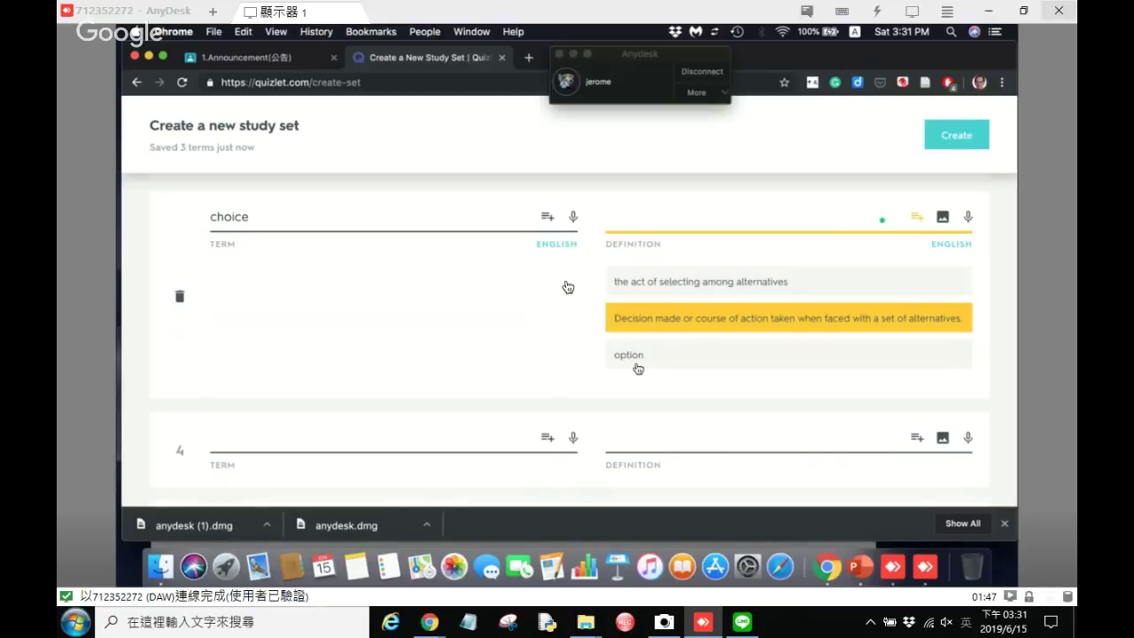
pyautogui.press('Up')
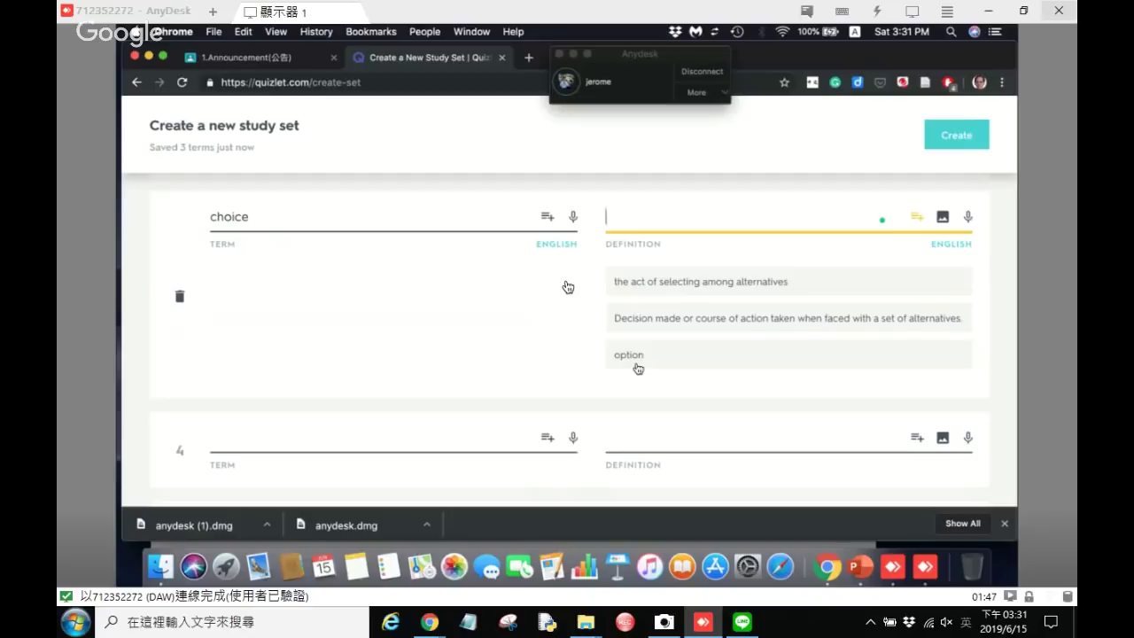
pyautogui.press('Up')
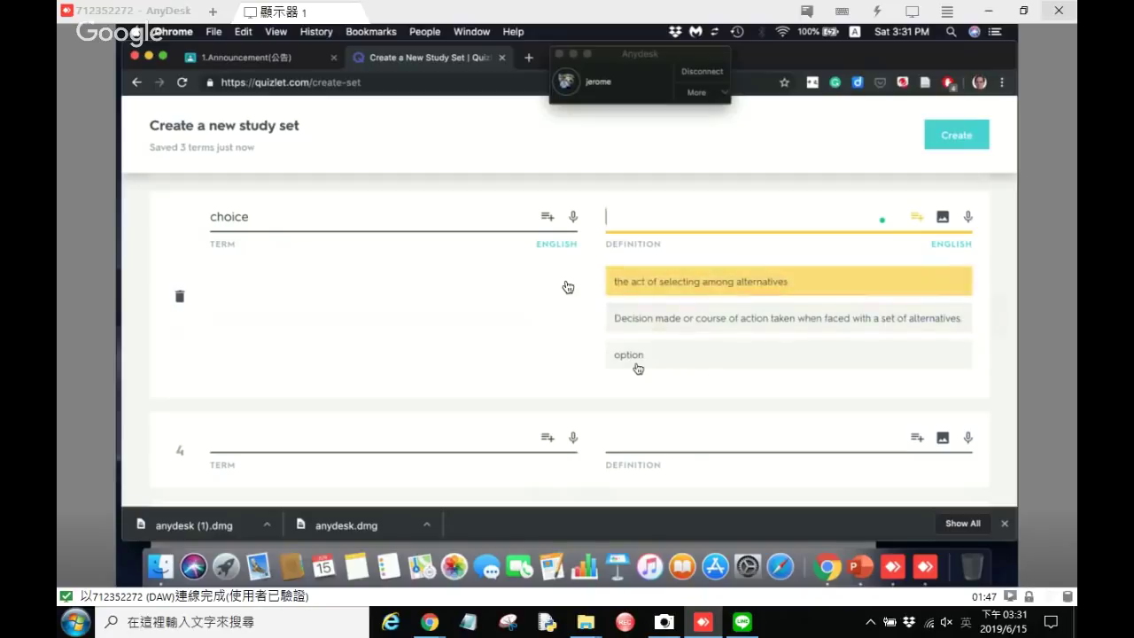
pyautogui.click(650, 289)
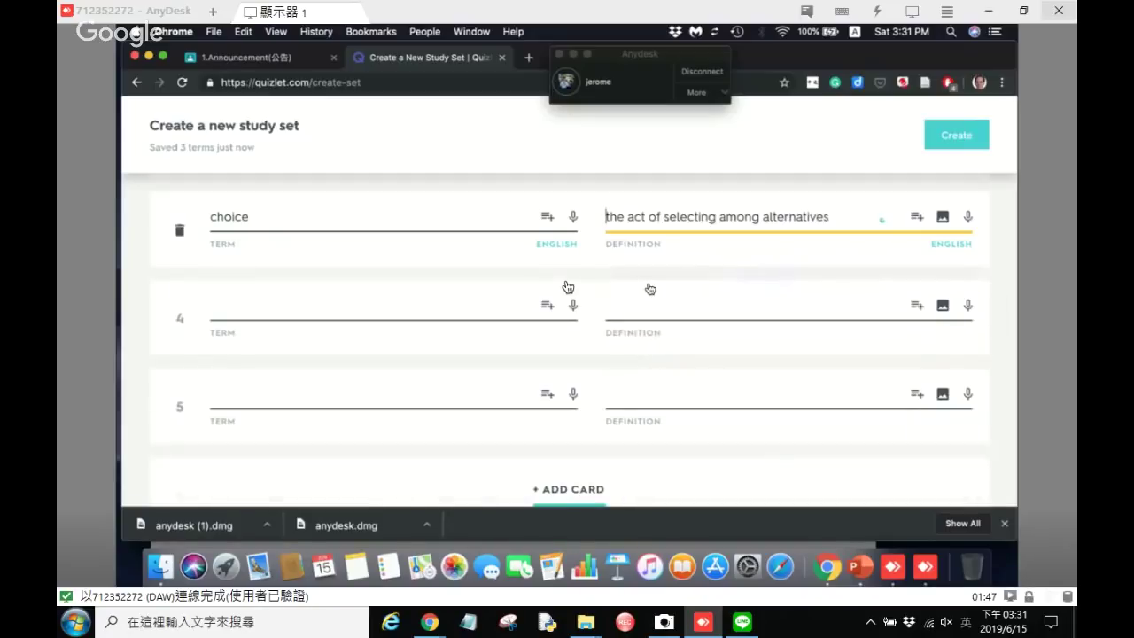
pyautogui.hotkey('alt', 'shift', 'Left')
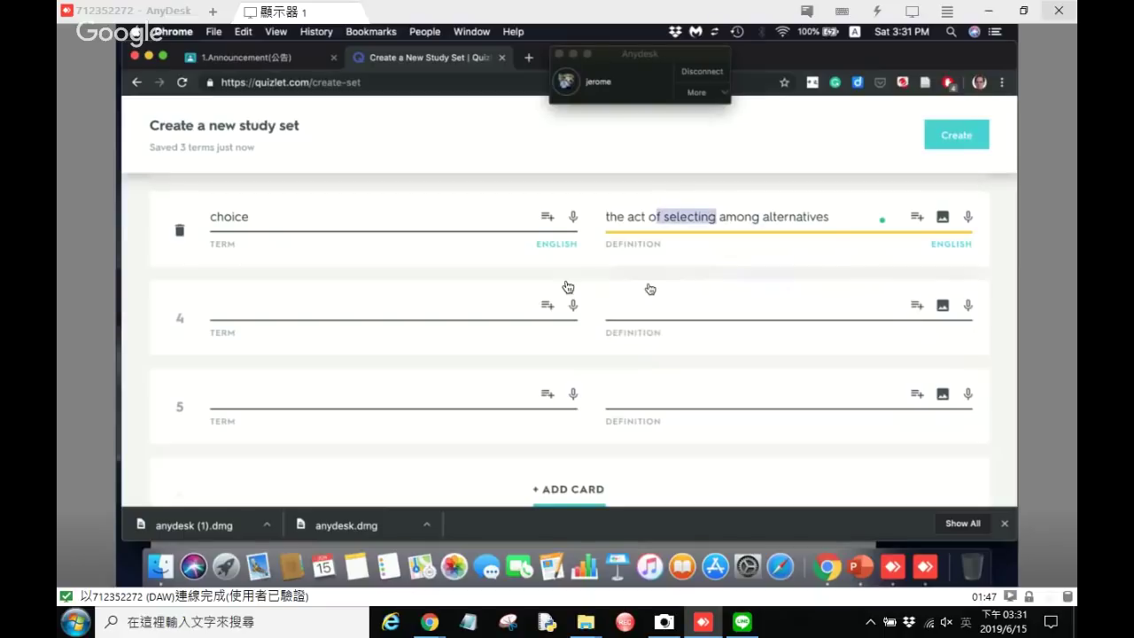
pyautogui.press('Left')
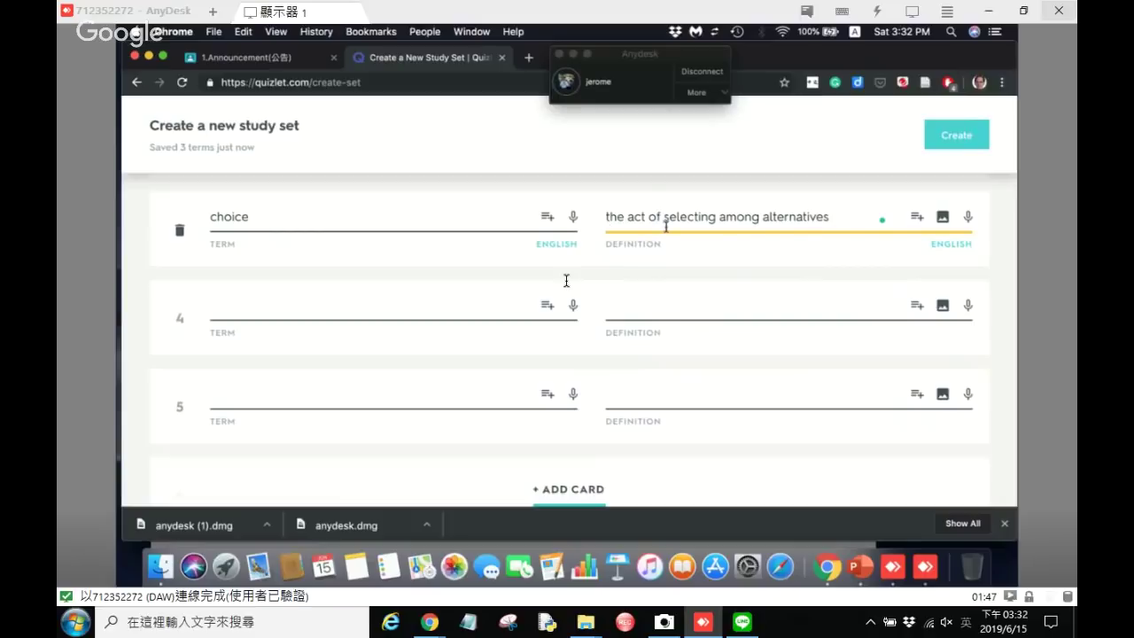
# Step: Fill the fourth card with the term "Boring" and the example sentence "This movie is boring." as its definition
pyautogui.press('Tab')
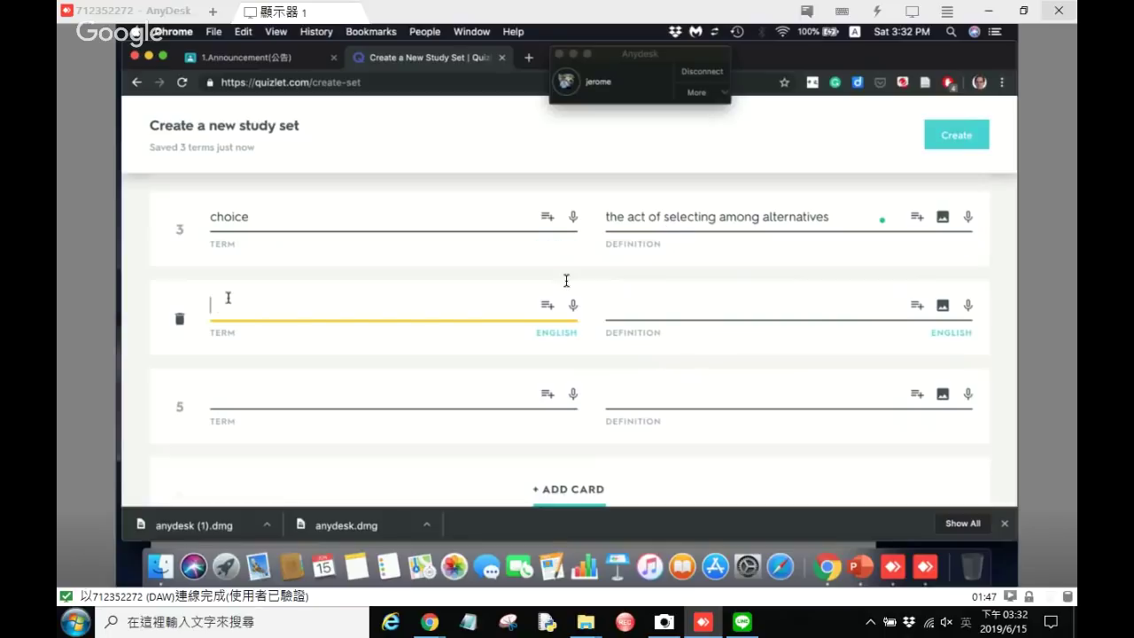
pyautogui.write('Boring')
pyautogui.press('Tab')
pyautogui.write('H')
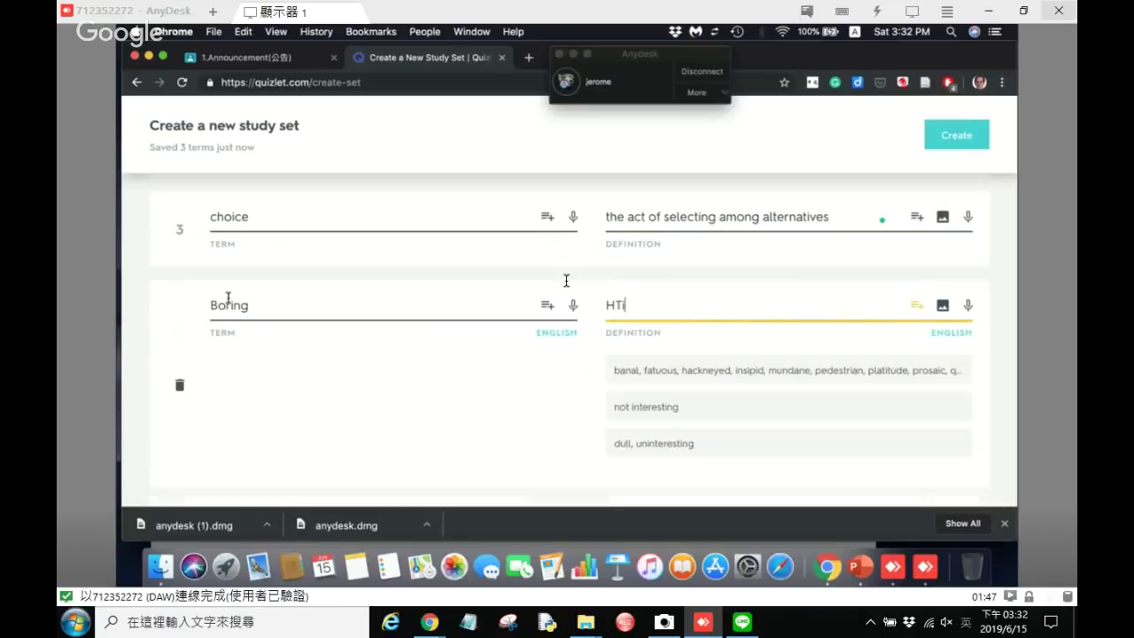
pyautogui.write('his ')
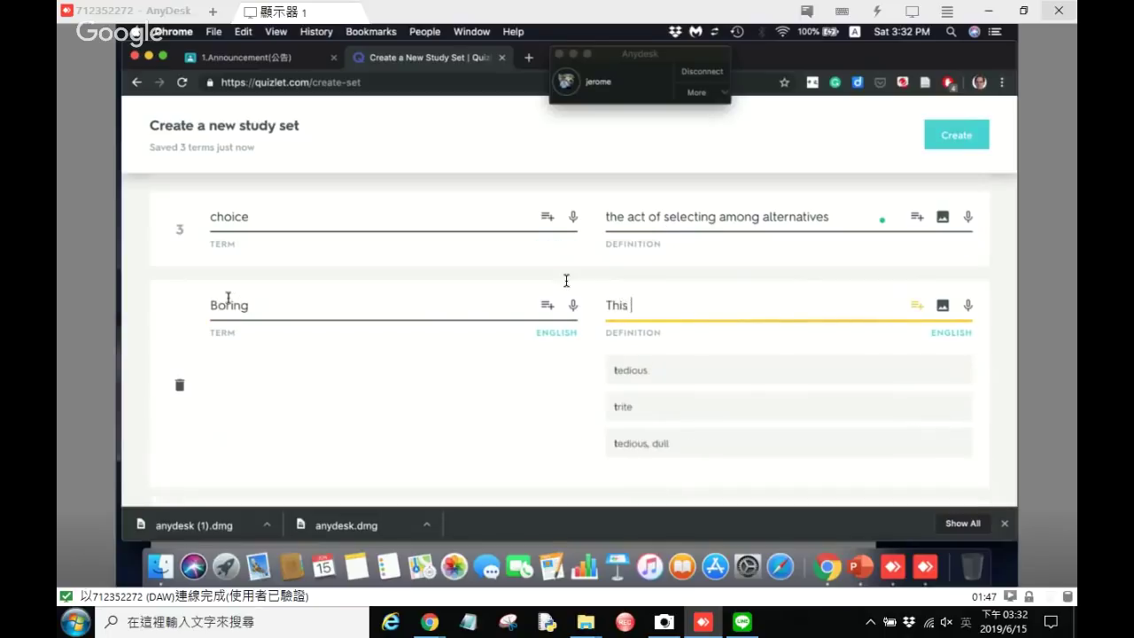
pyautogui.write('movie is boring.')
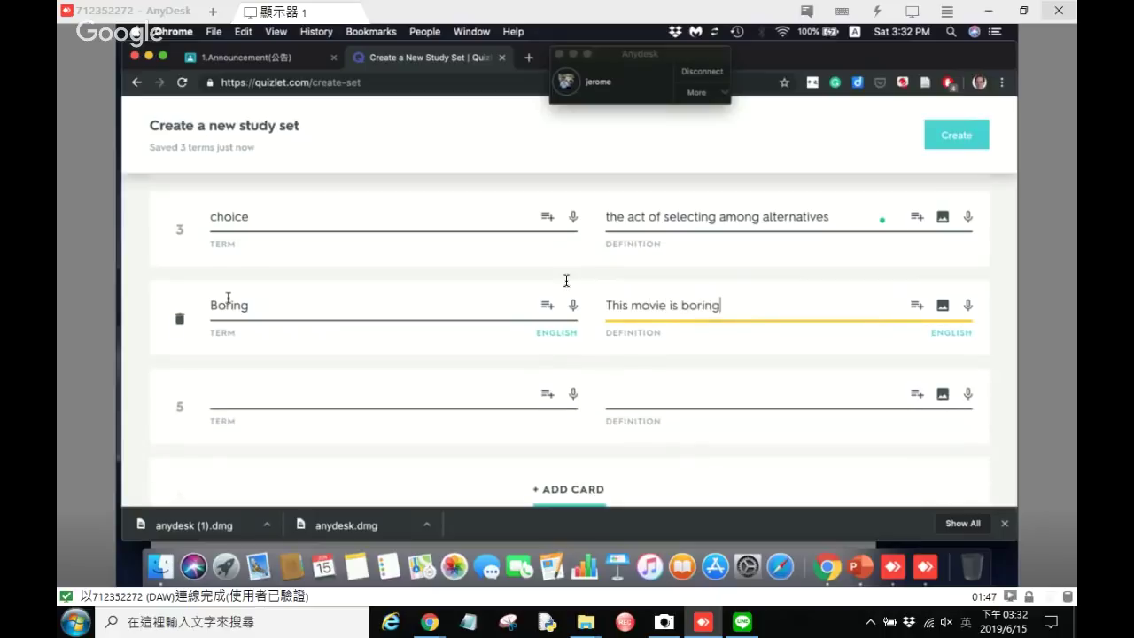
pyautogui.click(440, 360)
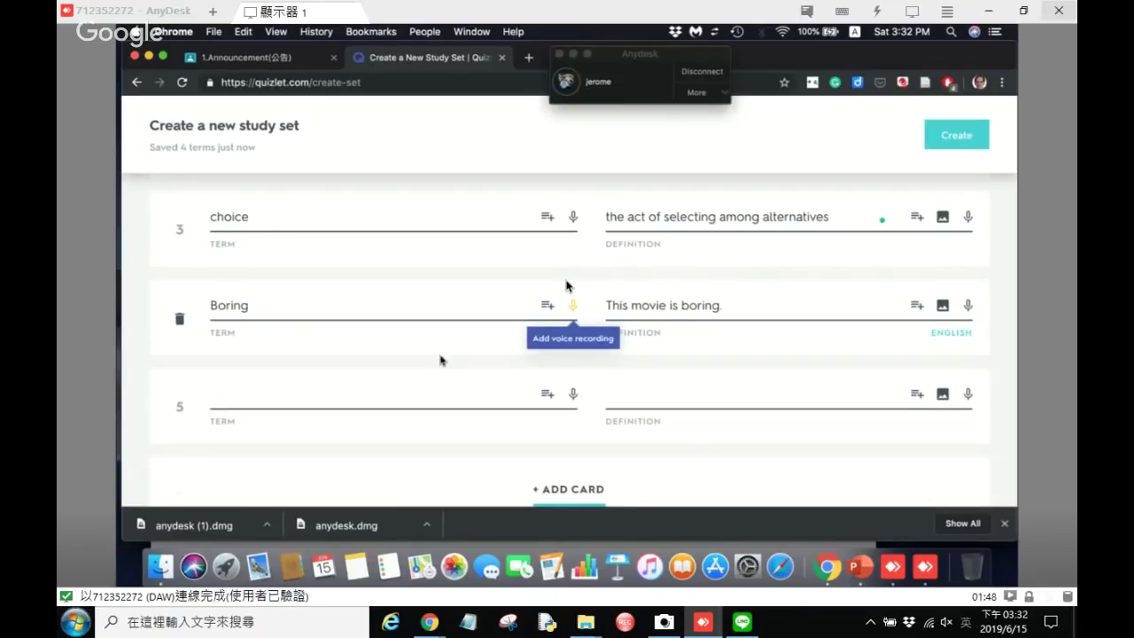
# Step: Leave the "Colors" set as a draft and go to the Quizlet home page
pyautogui.scroll(10, 440, 360)
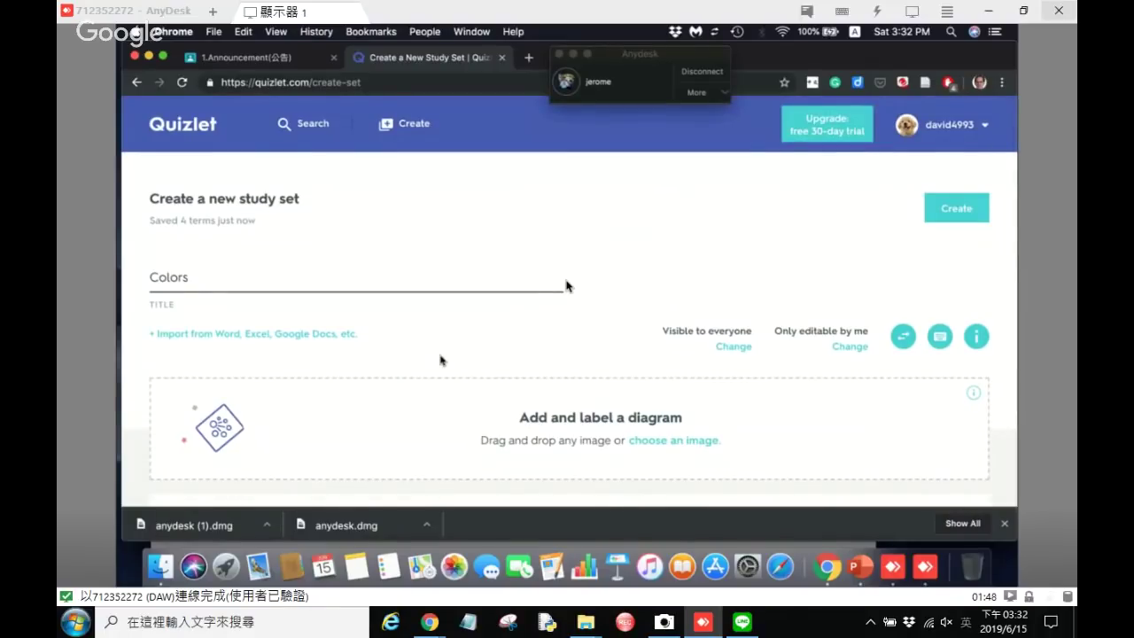
pyautogui.click(254, 125)
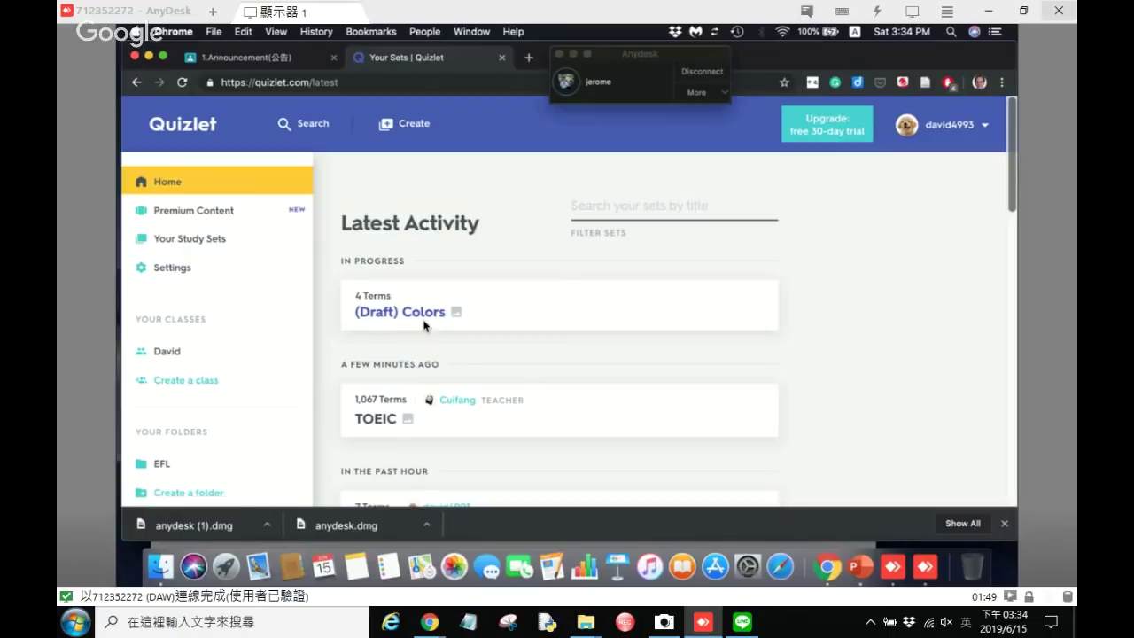
# Step: Switch from the remote desktop to the Facebook group in the local browser and open the Box course map linked in its announcement
pyautogui.click(991, 13)
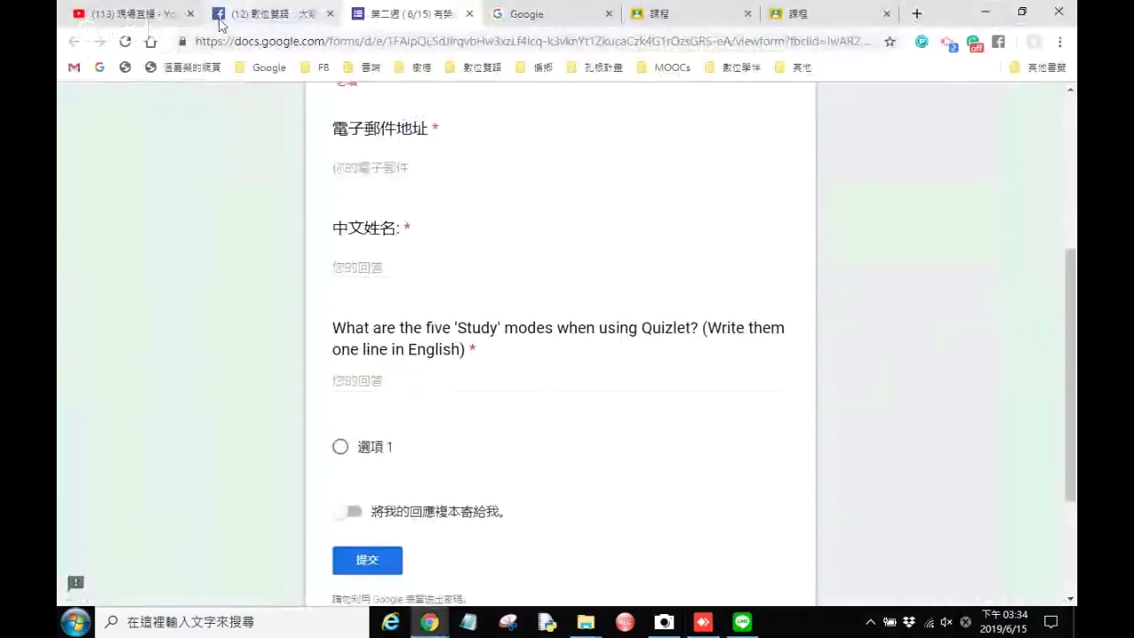
pyautogui.click(293, 23)
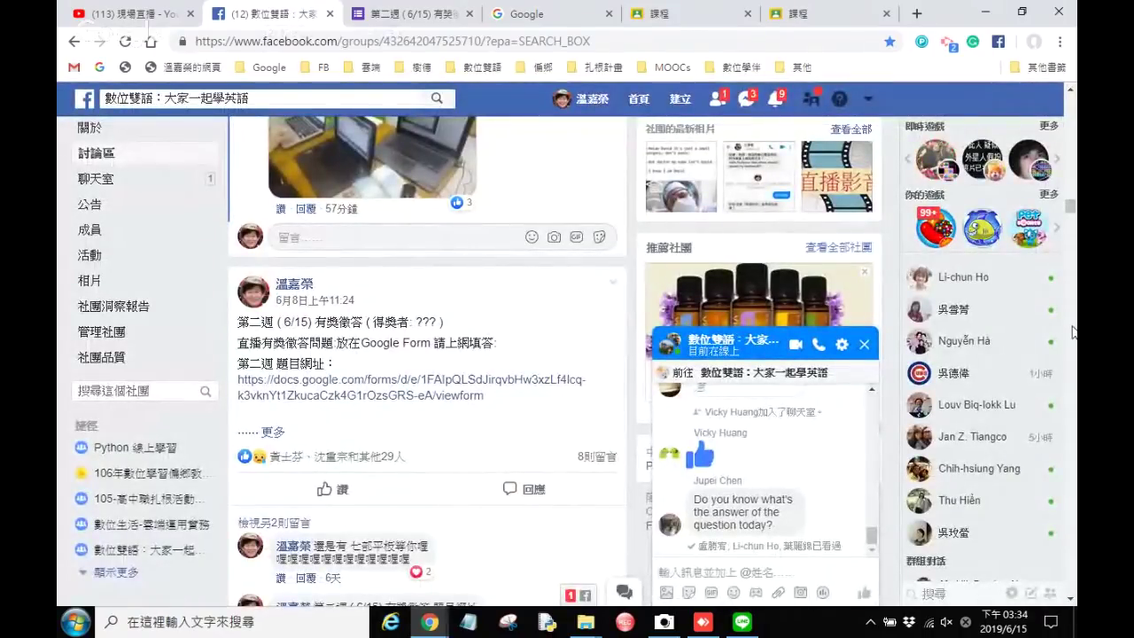
pyautogui.moveTo(1070, 204); pyautogui.dragTo(1071, 104)
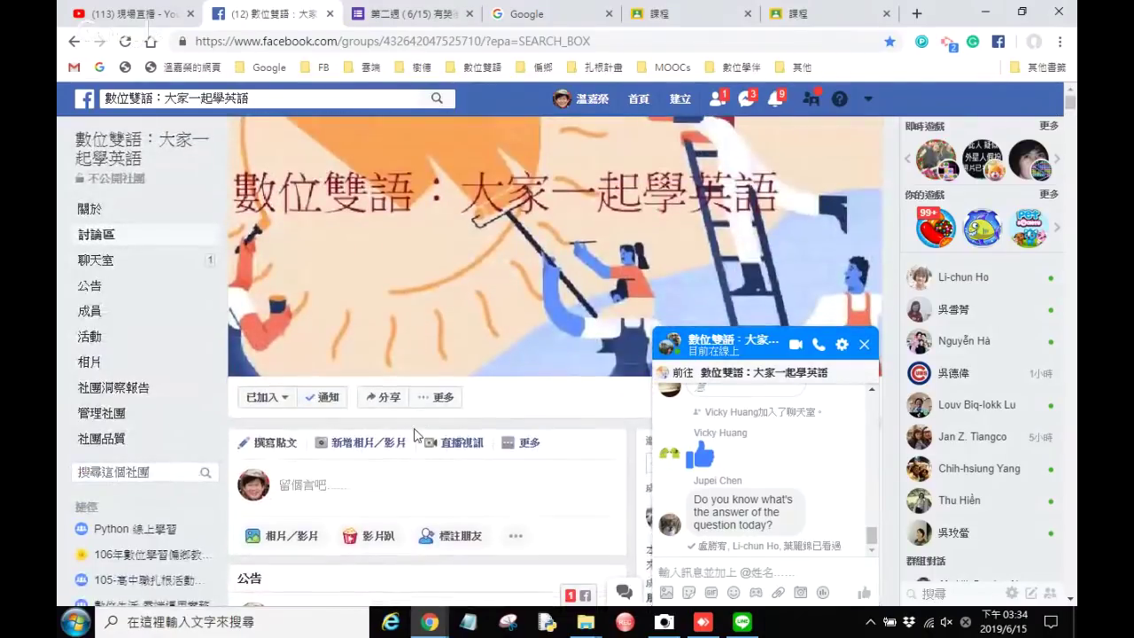
pyautogui.scroll(-4, 414, 428)
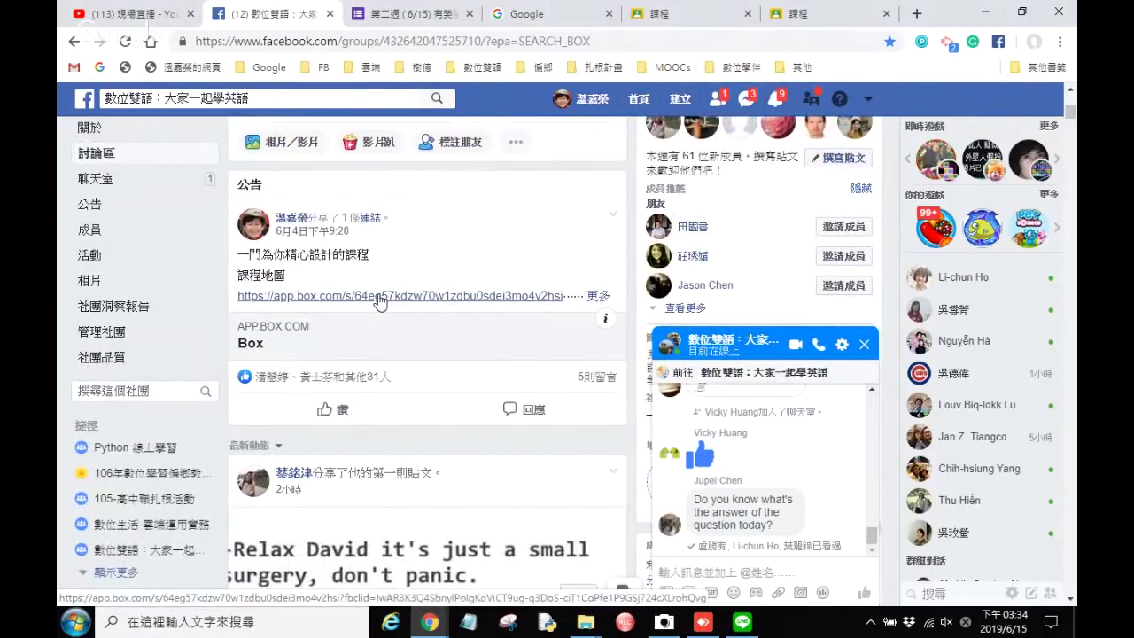
pyautogui.click(379, 302)
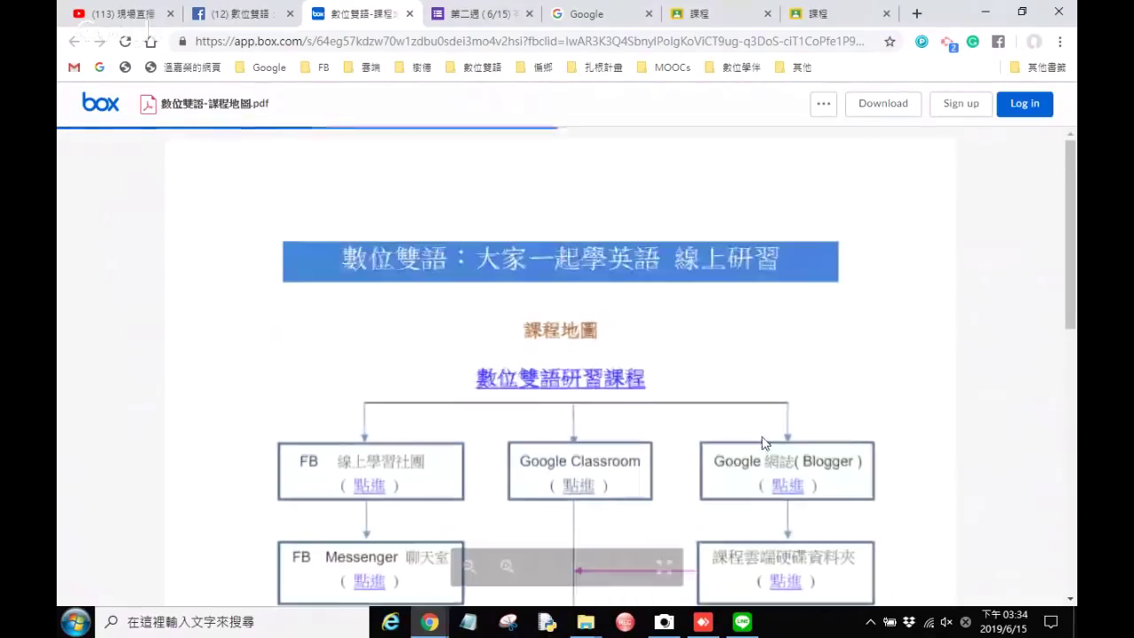
pyautogui.scroll(-1, 1065, 262)
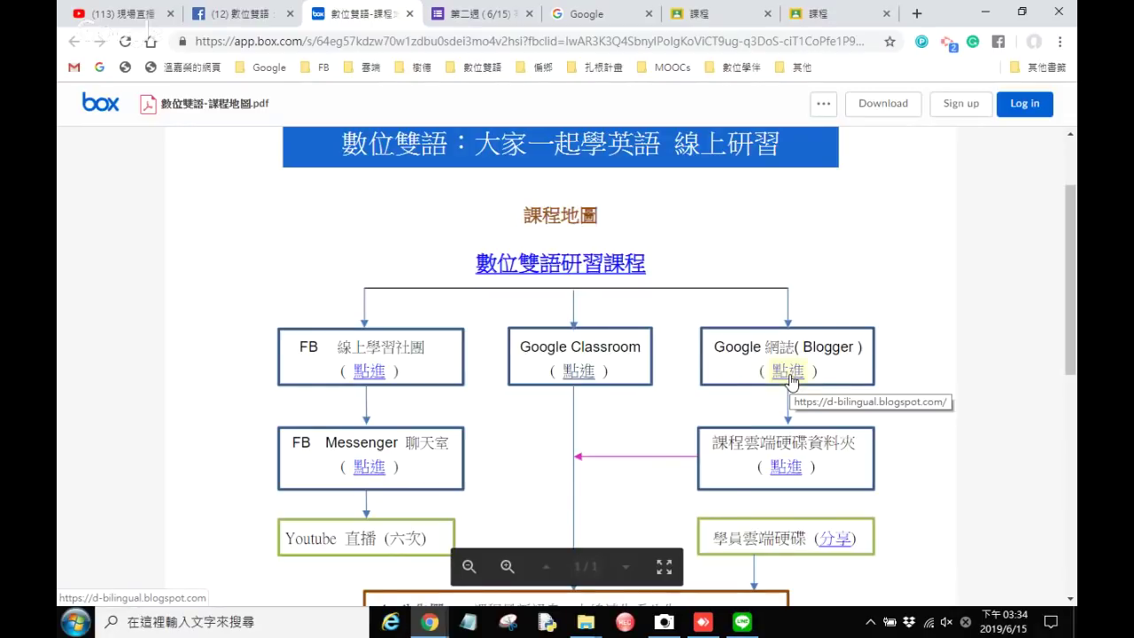
# Step: Open the bookmarked blog 數位雙語：大家一起學英語 in the browser tab showing the Google home page
pyautogui.click(606, 18)
pyautogui.click(487, 68)
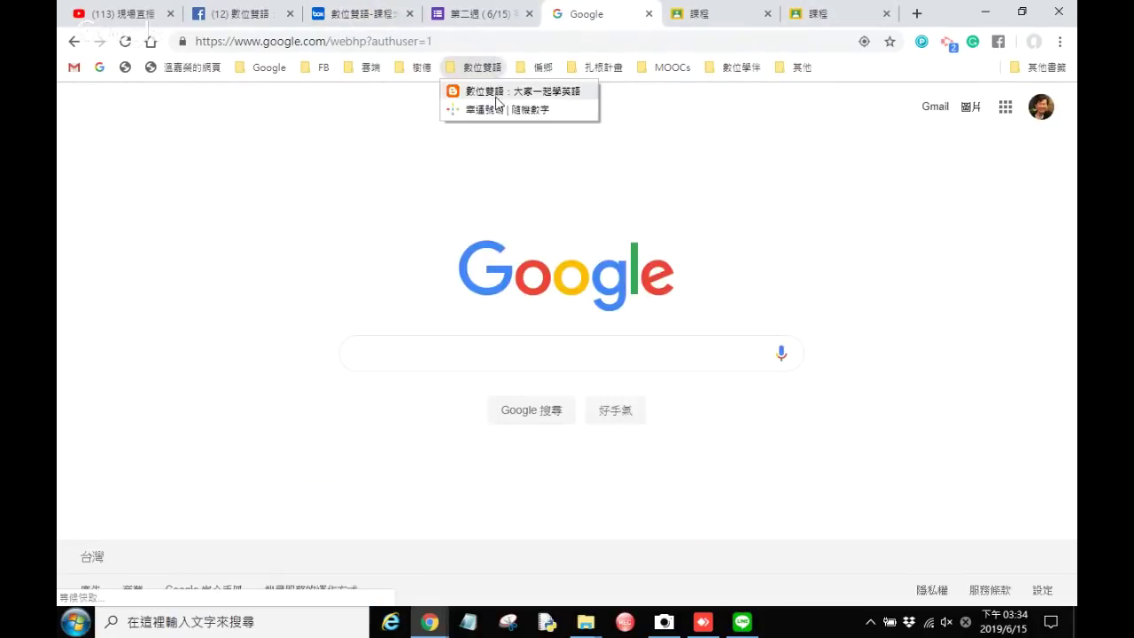
pyautogui.click(497, 99)
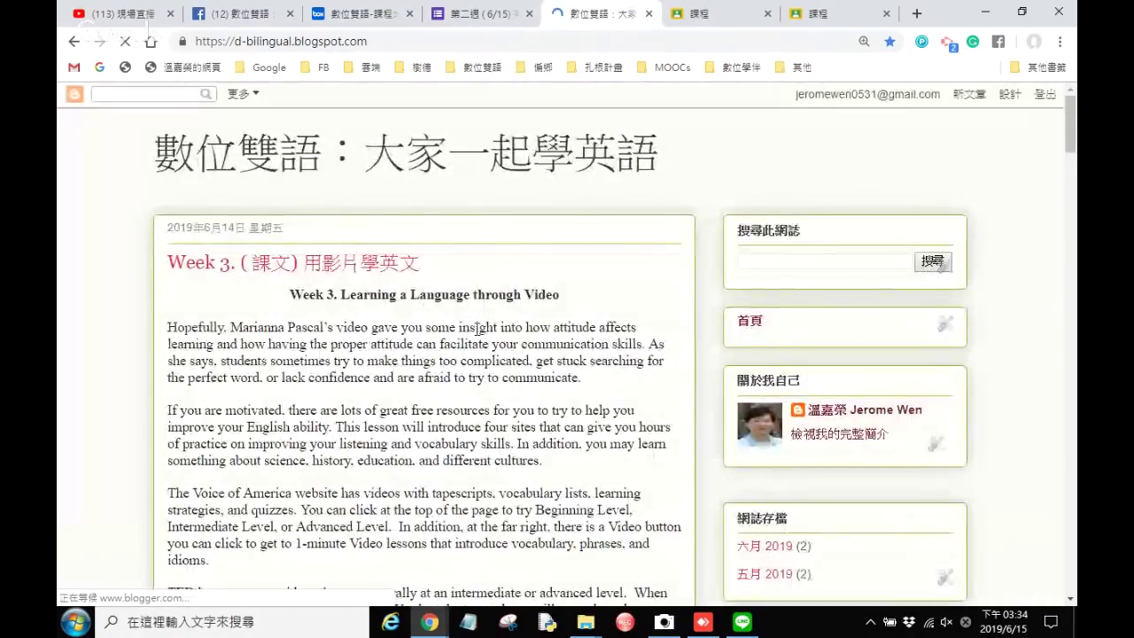
# Step: Look through the blog's Week 3 lesson text "Learning a Language through Video"
pyautogui.scroll(-4, 477, 329)
pyautogui.scroll(1, 476, 329)
pyautogui.scroll(-3, 469, 398)
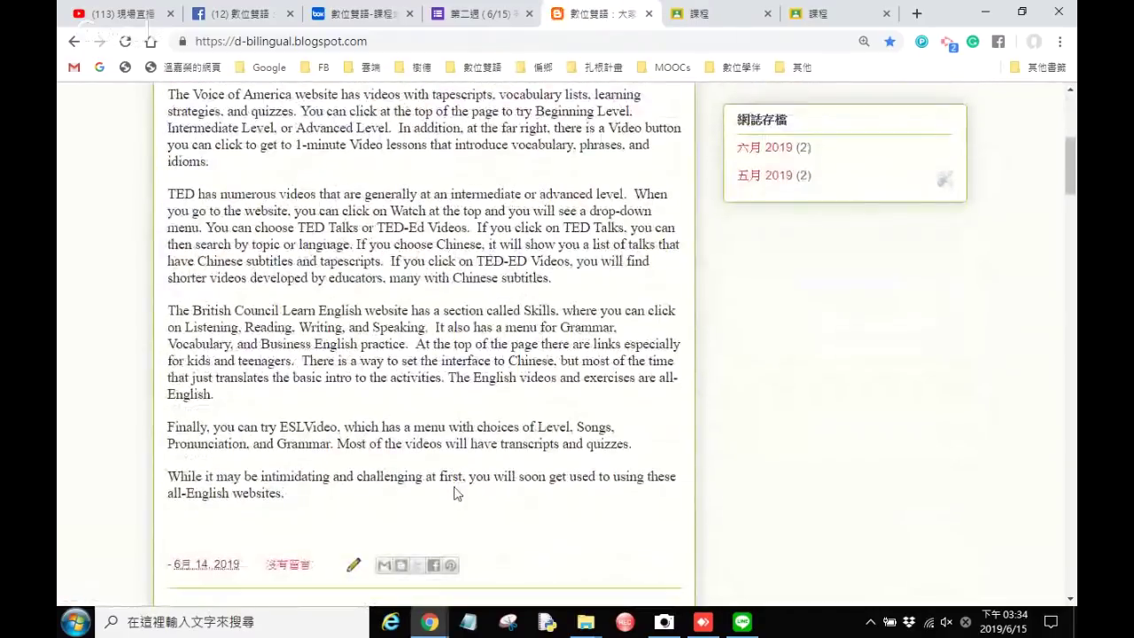
pyautogui.scroll(7, 457, 493)
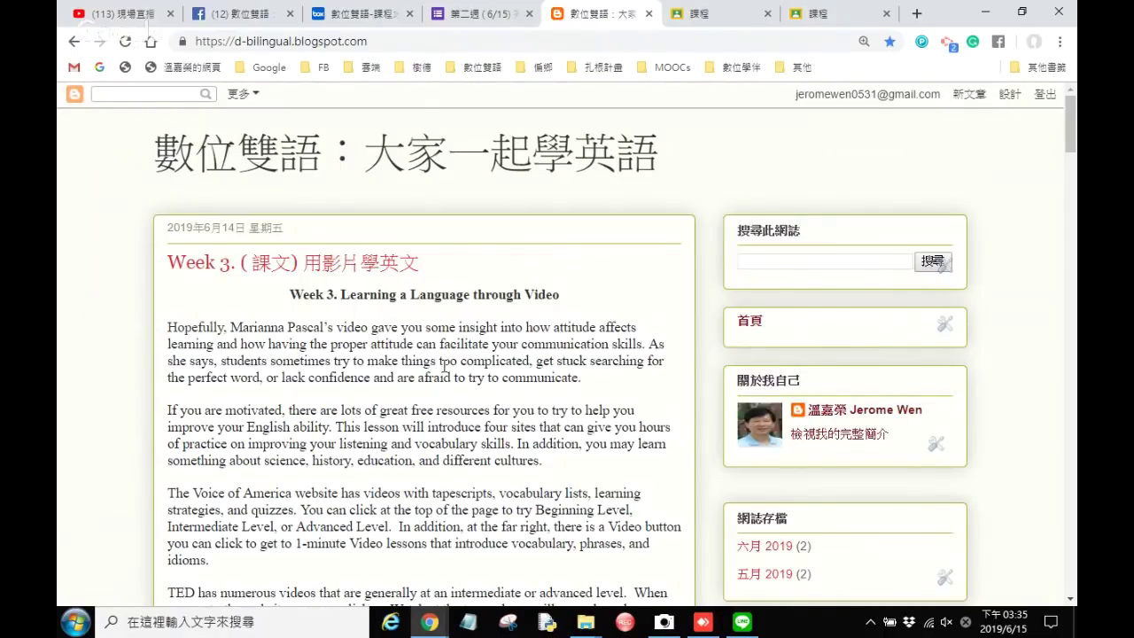
# Step: Open the untitled document 無標題文件 in Google Docs in a new browser tab and place the cursor on an empty line above its text
pyautogui.click(917, 13)
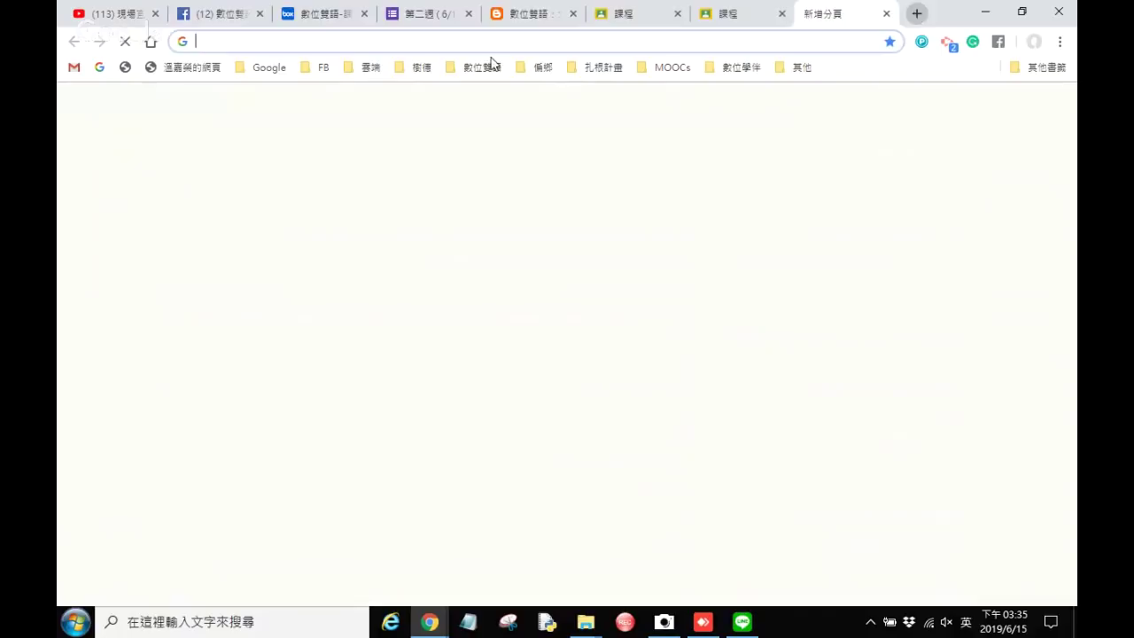
pyautogui.click(277, 71)
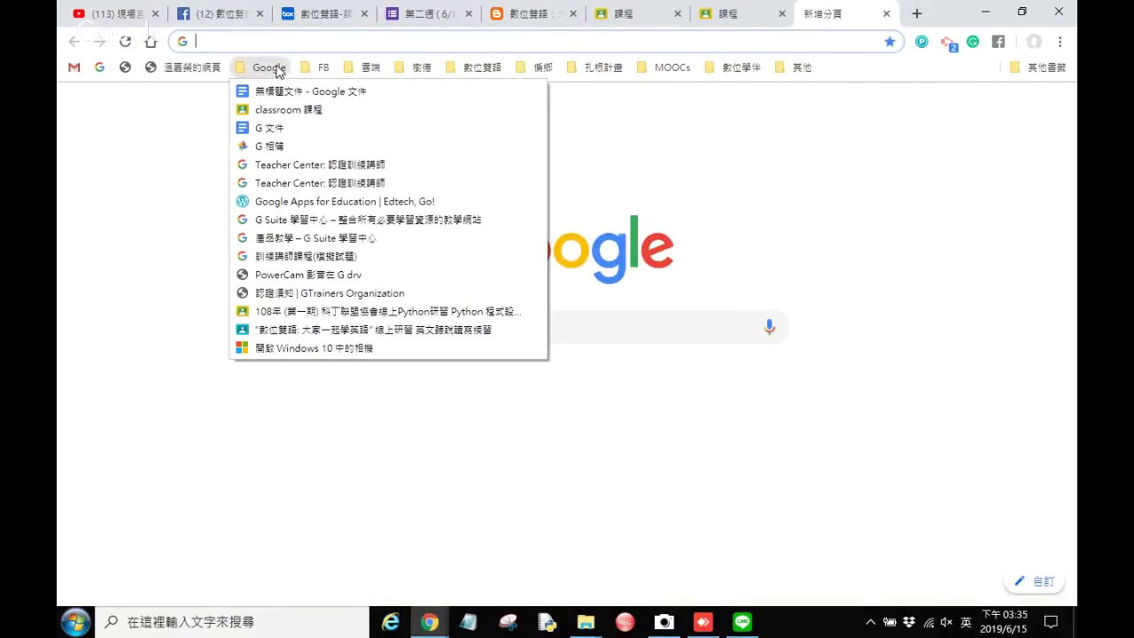
pyautogui.click(282, 132)
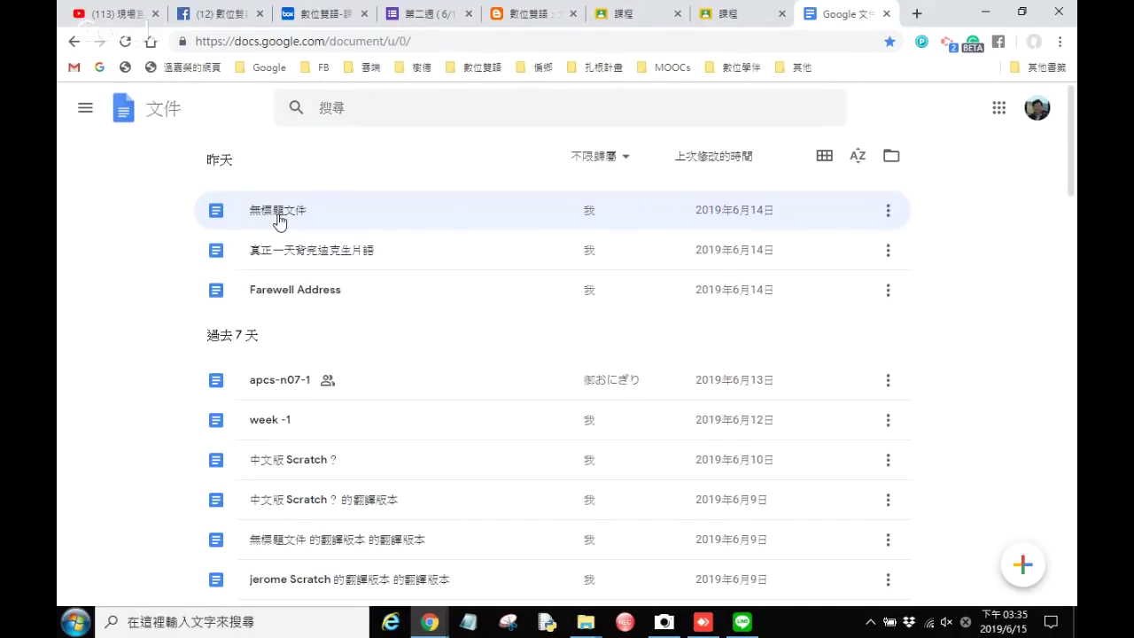
pyautogui.click(279, 212)
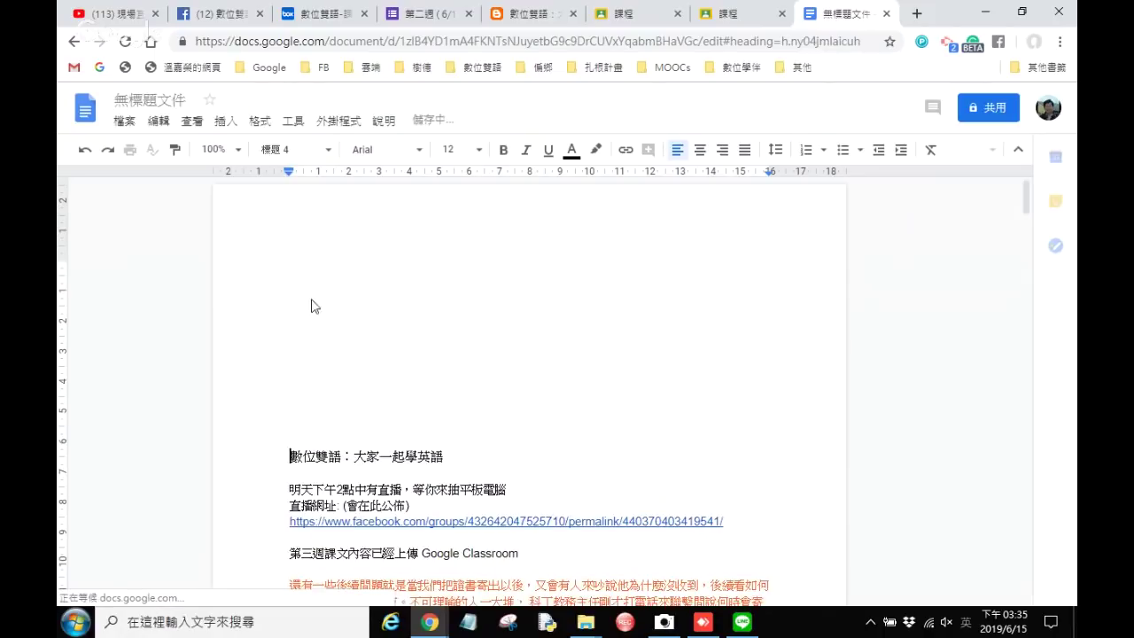
pyautogui.click(303, 300)
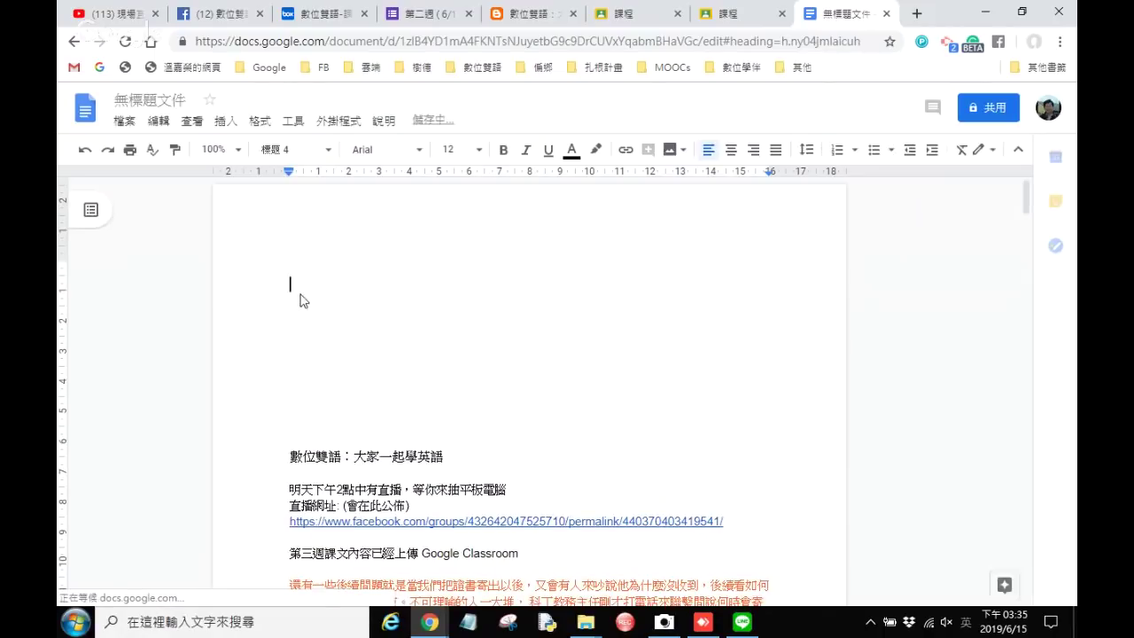
# Step: Set voice typing to English (United States) and dictate a sentence beginning "Hello everyone" on the empty line, stopping the recording when finished
pyautogui.click(294, 122)
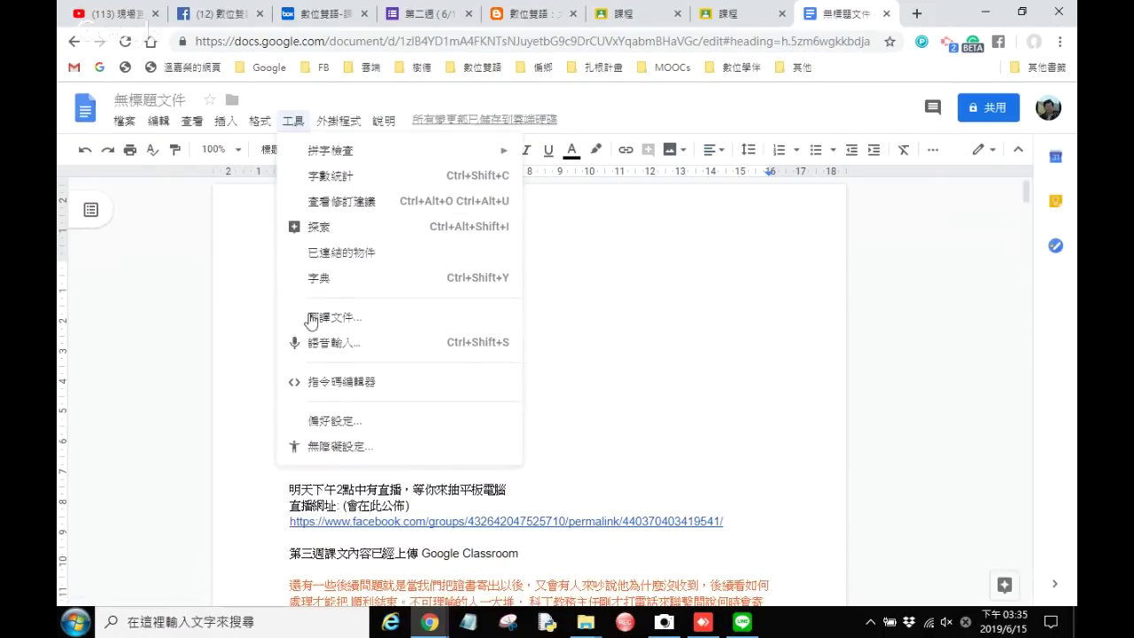
pyautogui.click(317, 346)
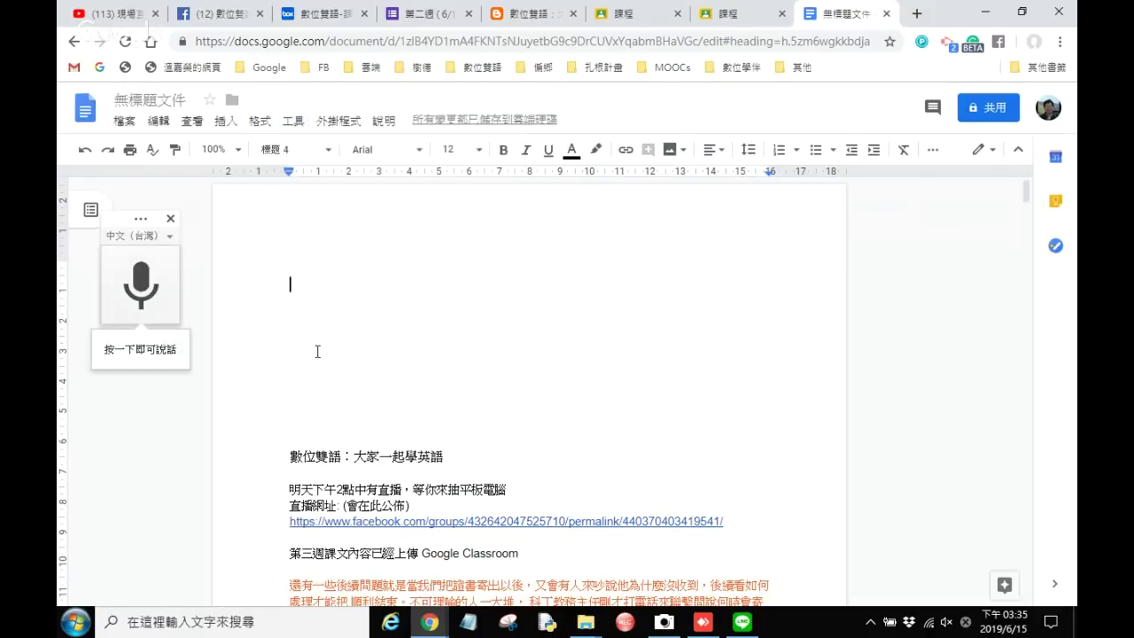
pyautogui.click(168, 238)
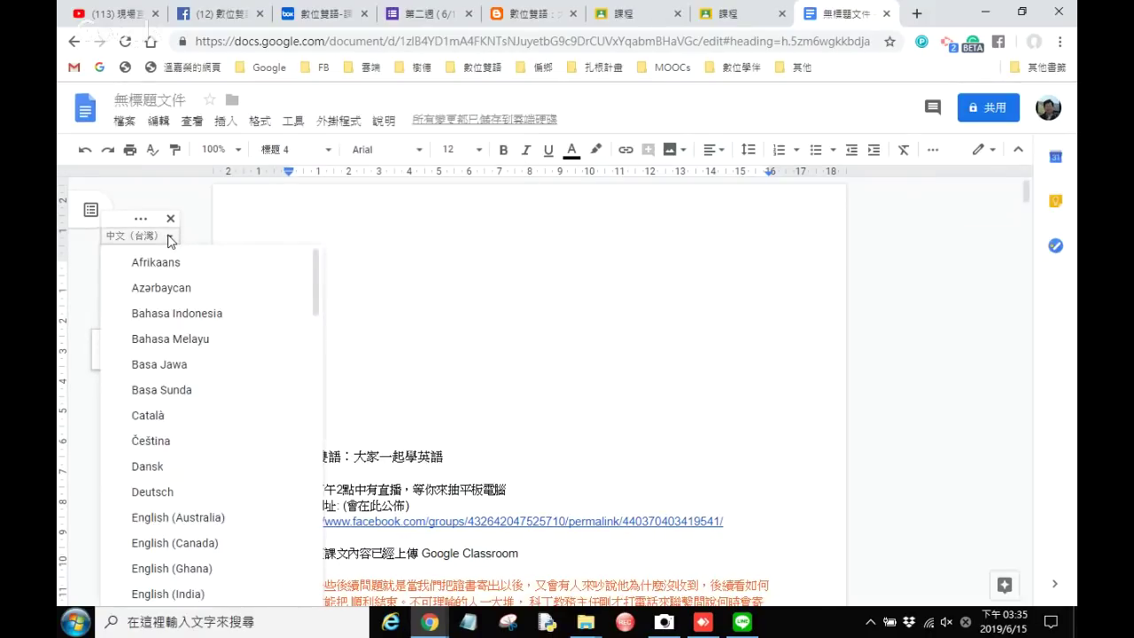
pyautogui.scroll(-2, 271, 416)
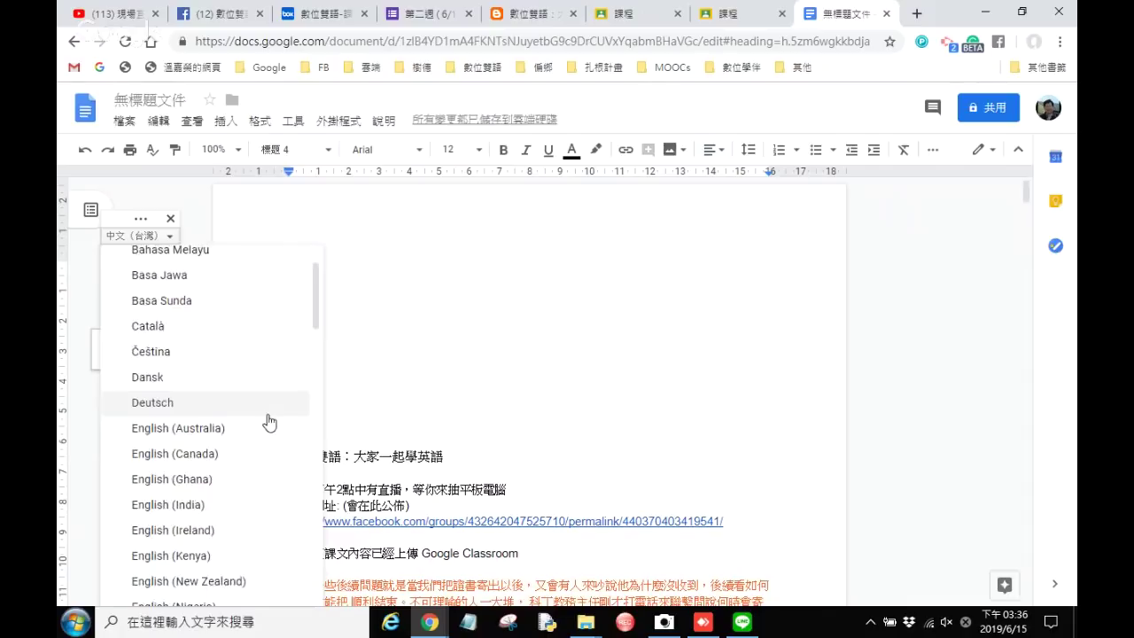
pyautogui.scroll(-7, 270, 422)
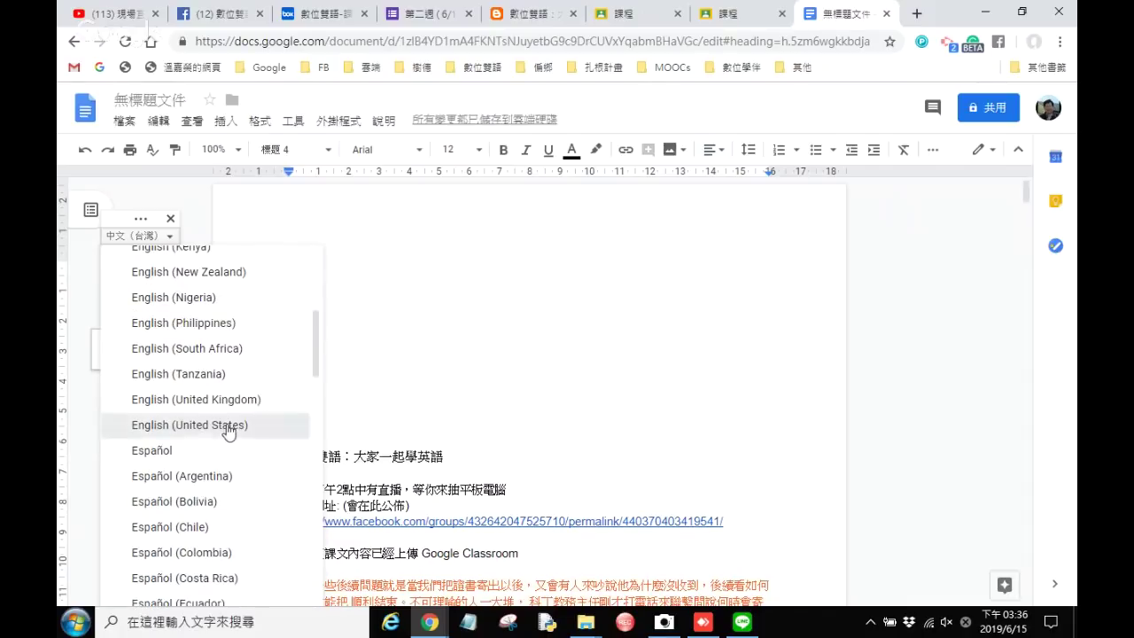
pyautogui.click(229, 427)
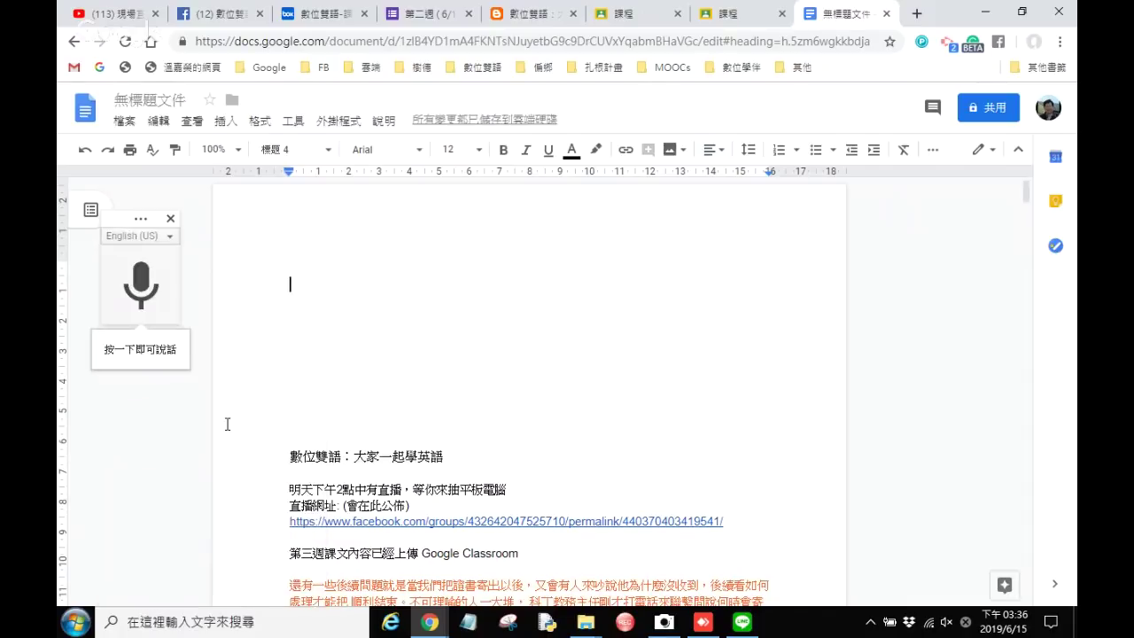
pyautogui.click(130, 270)
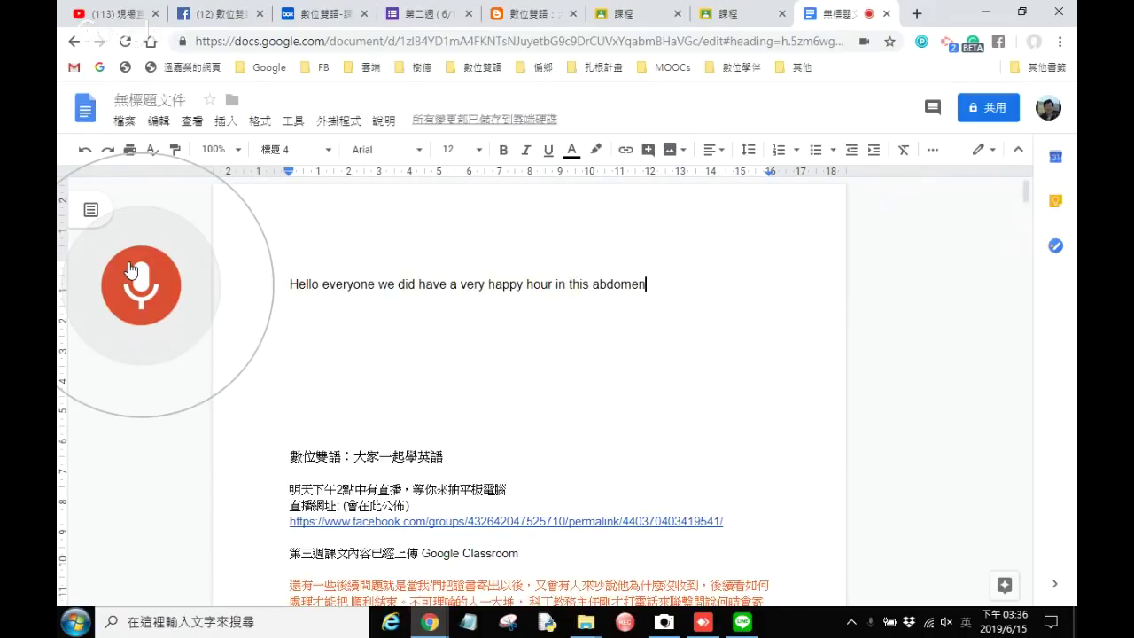
pyautogui.click(130, 269)
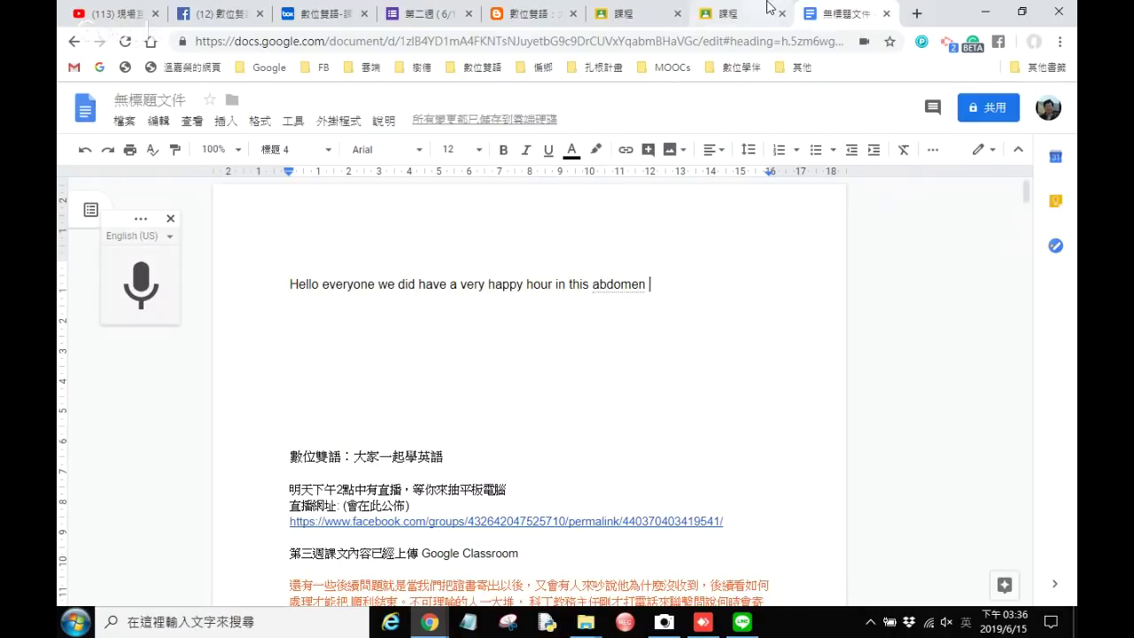
# Step: Return to the Box course map by way of the blog and examine its platform links and the list of eight course sections
pyautogui.click(544, 21)
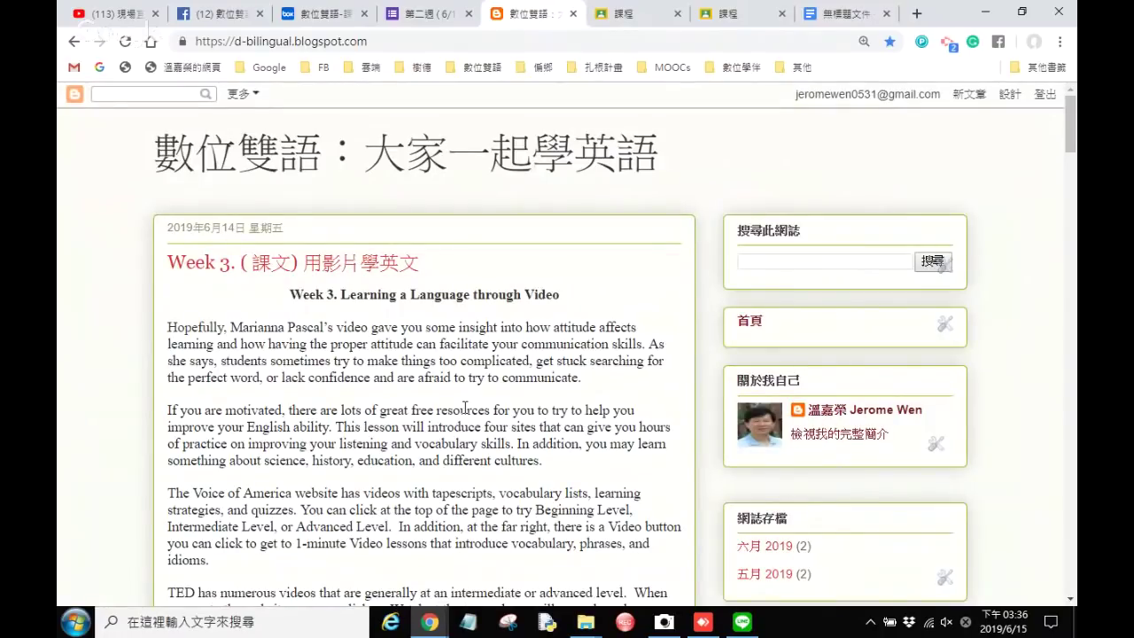
pyautogui.click(319, 22)
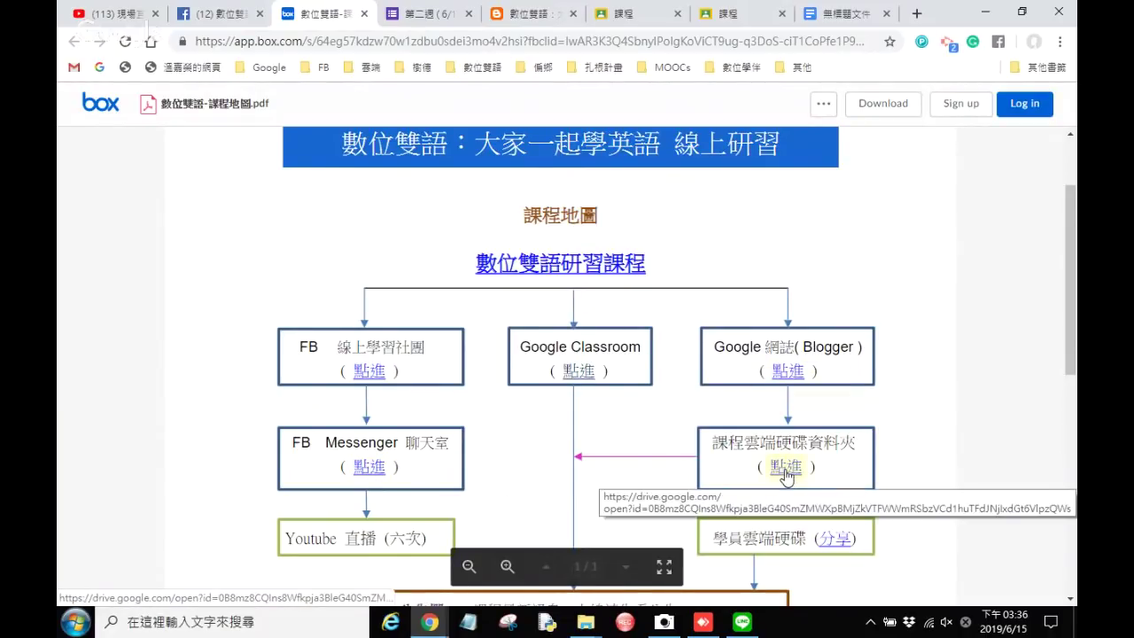
pyautogui.scroll(-3, 800, 307)
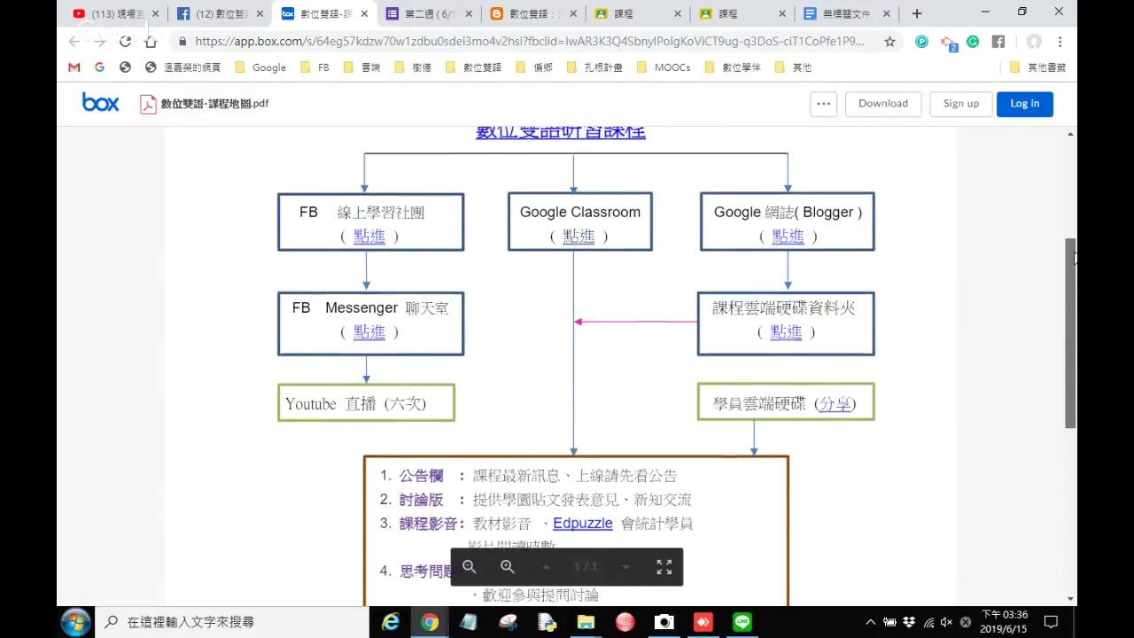
pyautogui.moveTo(1072, 258); pyautogui.dragTo(1069, 312)
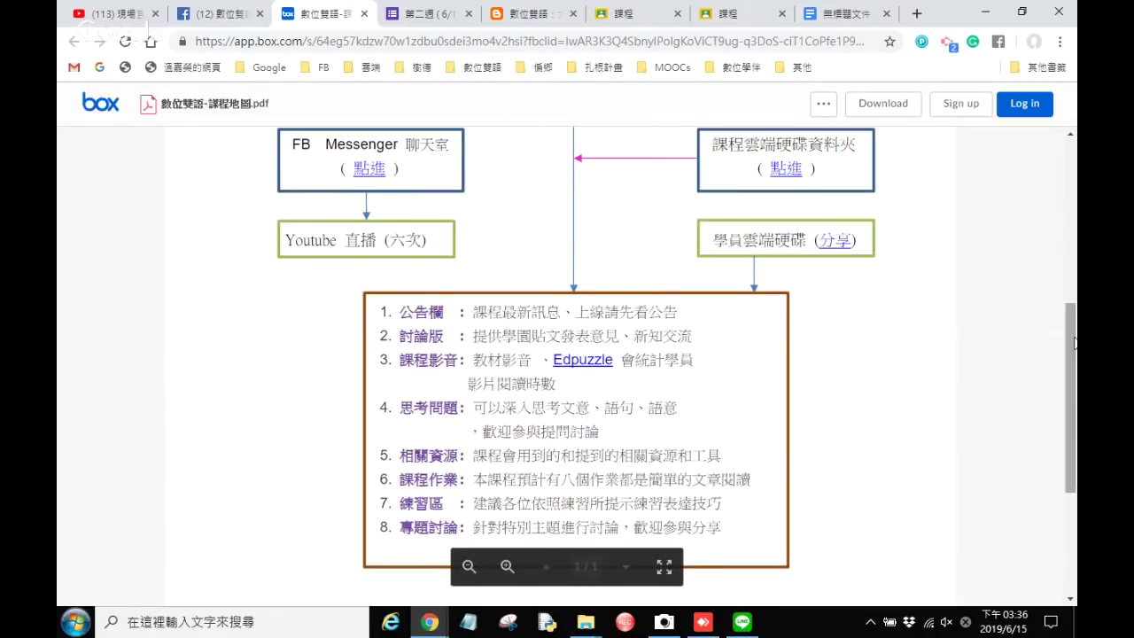
pyautogui.scroll(1, 1073, 315)
pyautogui.moveTo(1072, 314); pyautogui.dragTo(1070, 263)
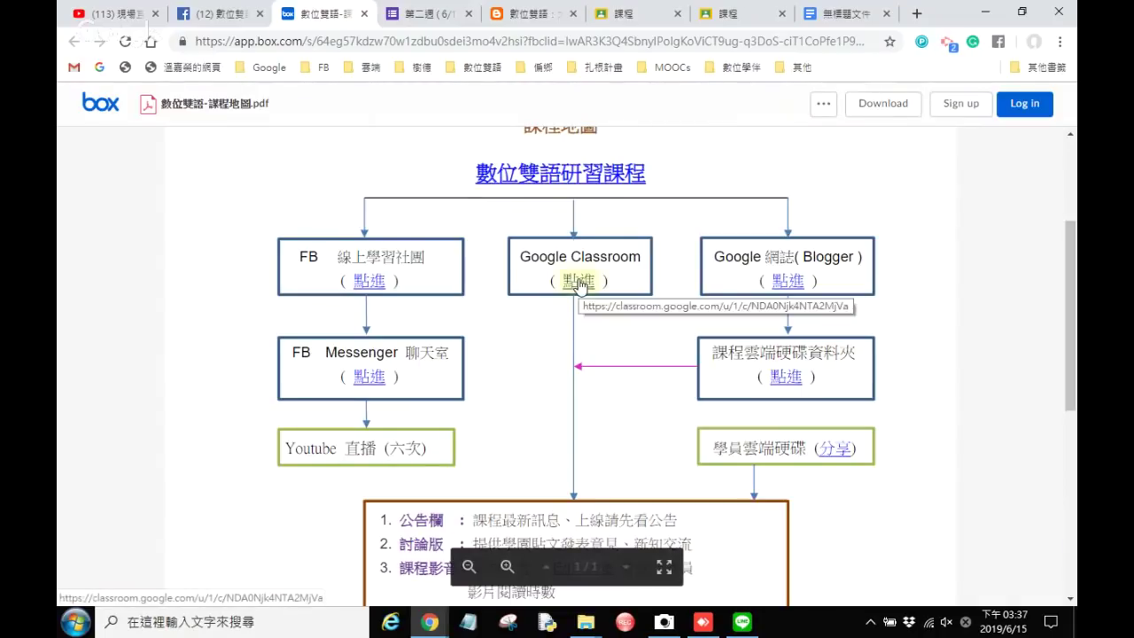
pyautogui.scroll(-3, 587, 319)
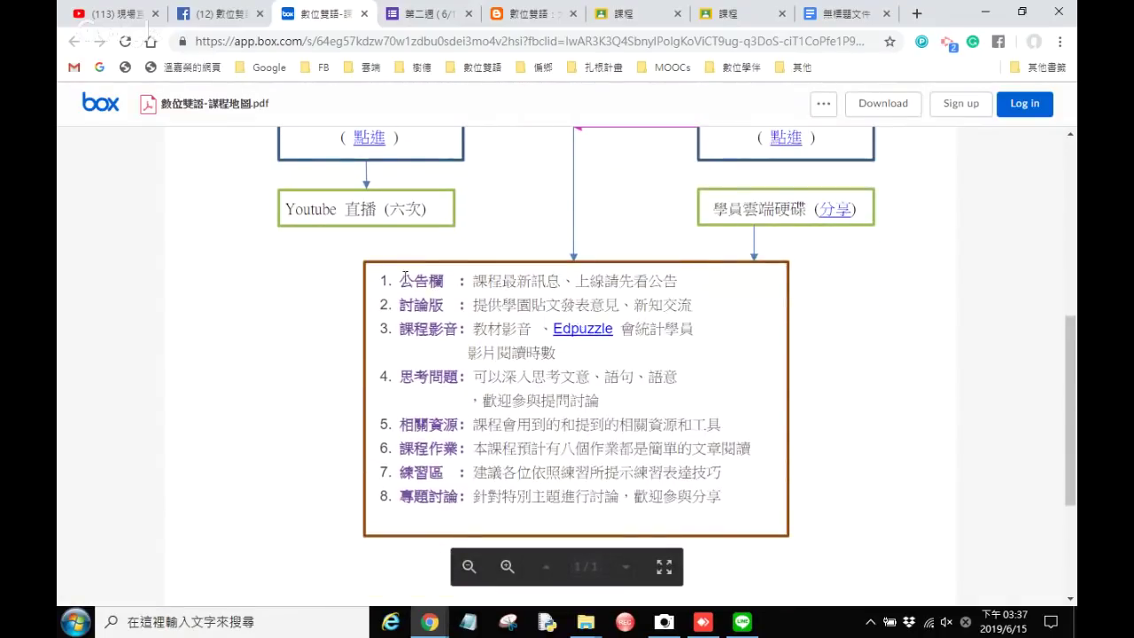
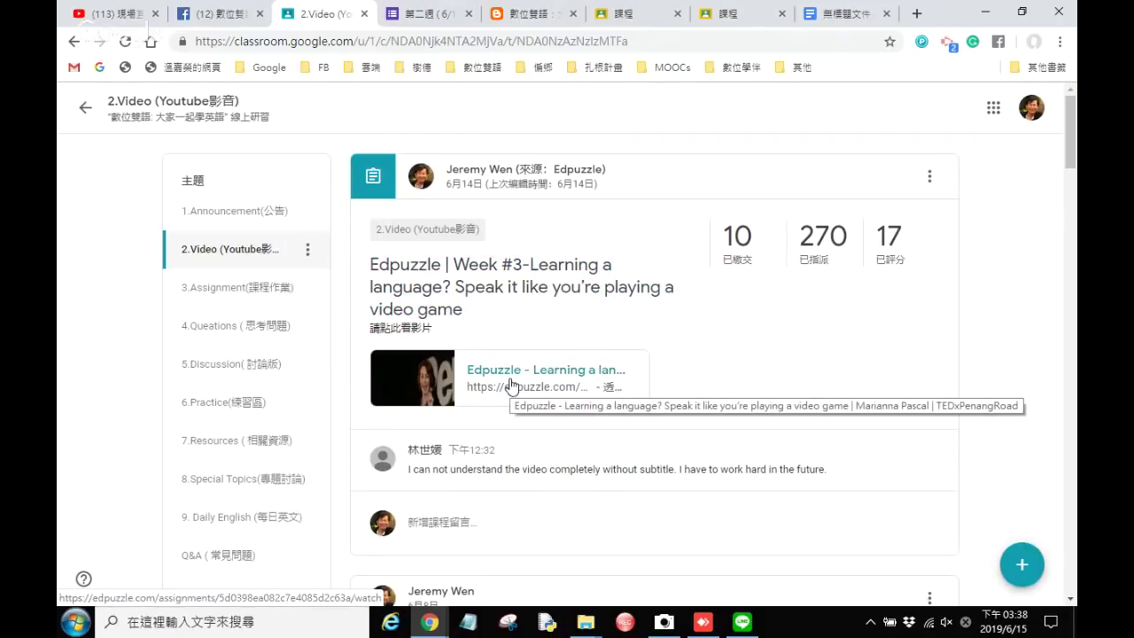
# Step: Check the student submissions for the Week #3 Edpuzzle assignment in Classroom, and open the assignment's linked video
pyautogui.click(420, 276)
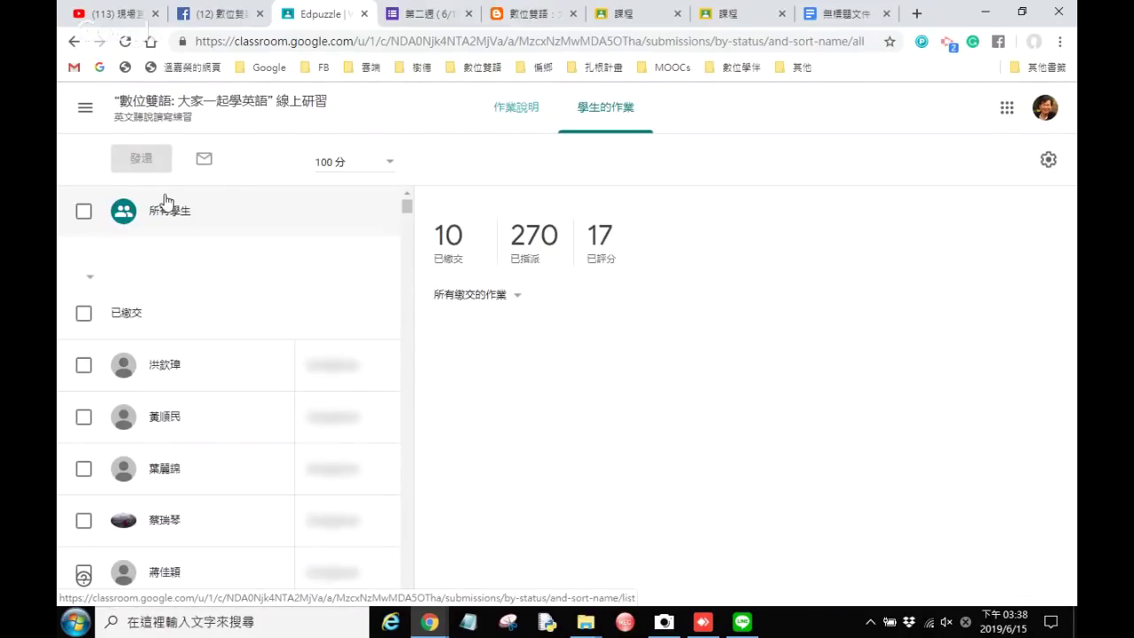
pyautogui.click(77, 42)
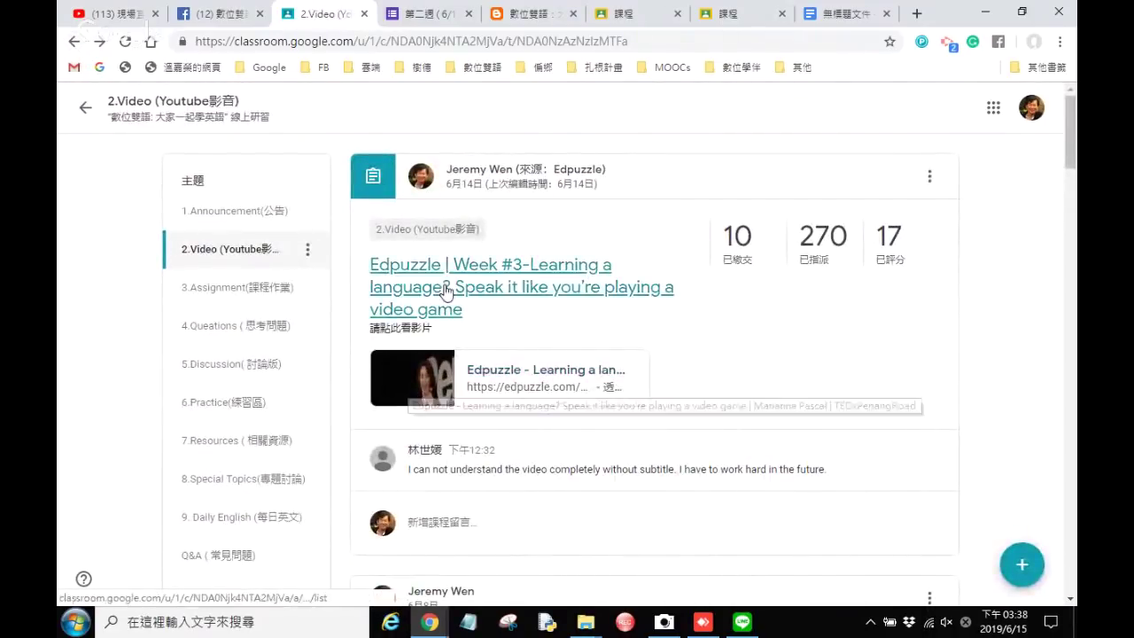
pyautogui.click(425, 378)
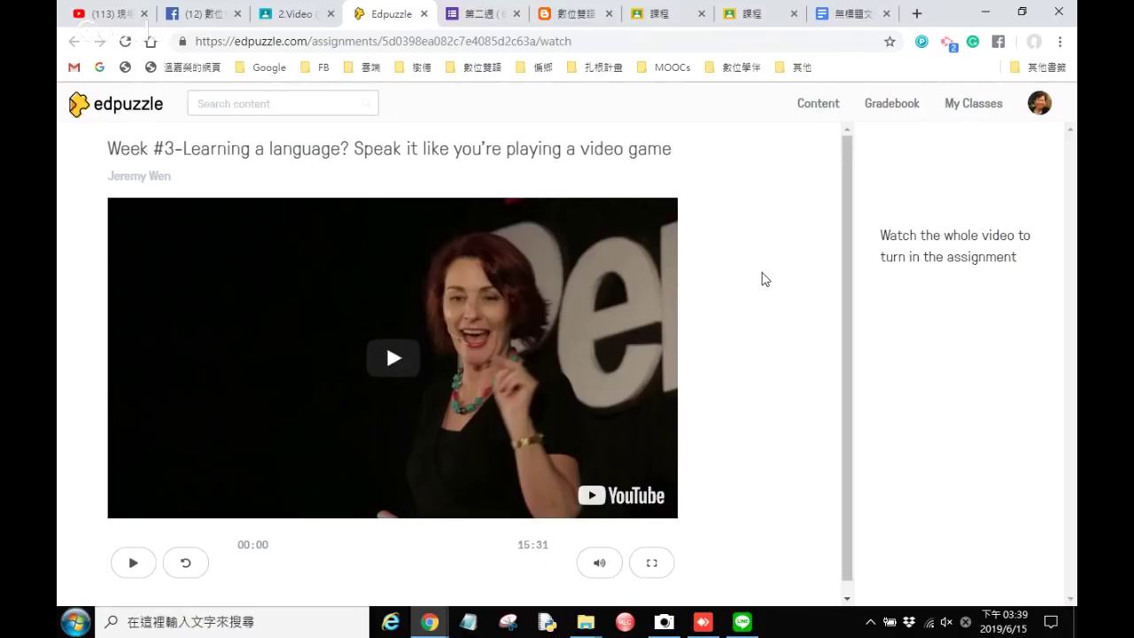
# Step: Open the Edpuzzle gradebook for the class "數位雙語: 大家一起學英語" 線上研習 and examine the students' time spent and progress per video
pyautogui.click(892, 106)
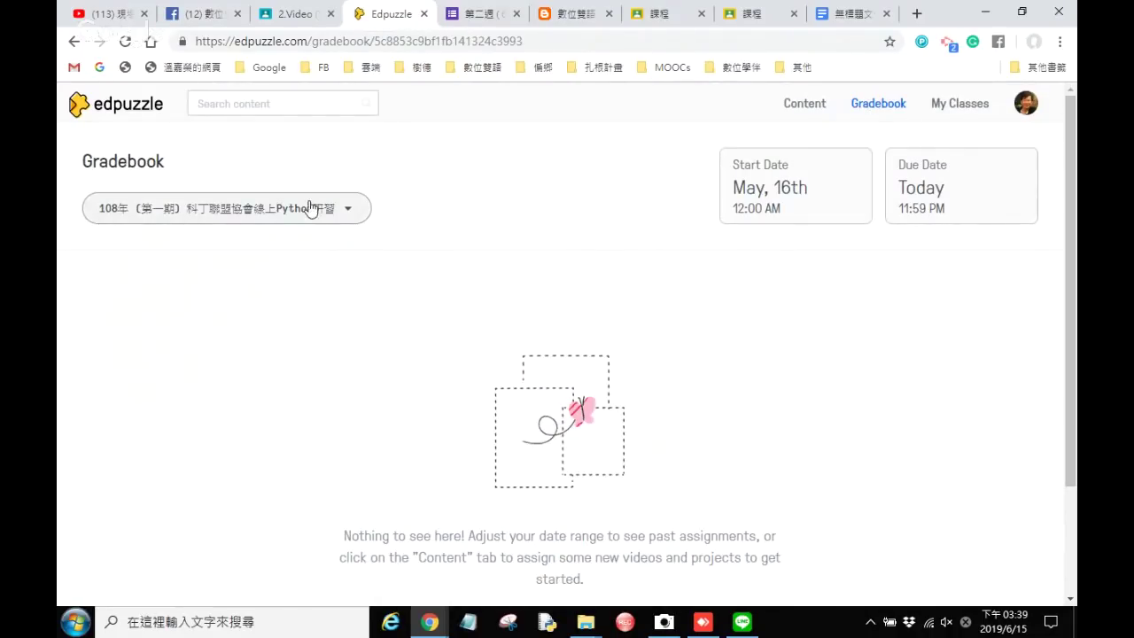
pyautogui.click(348, 213)
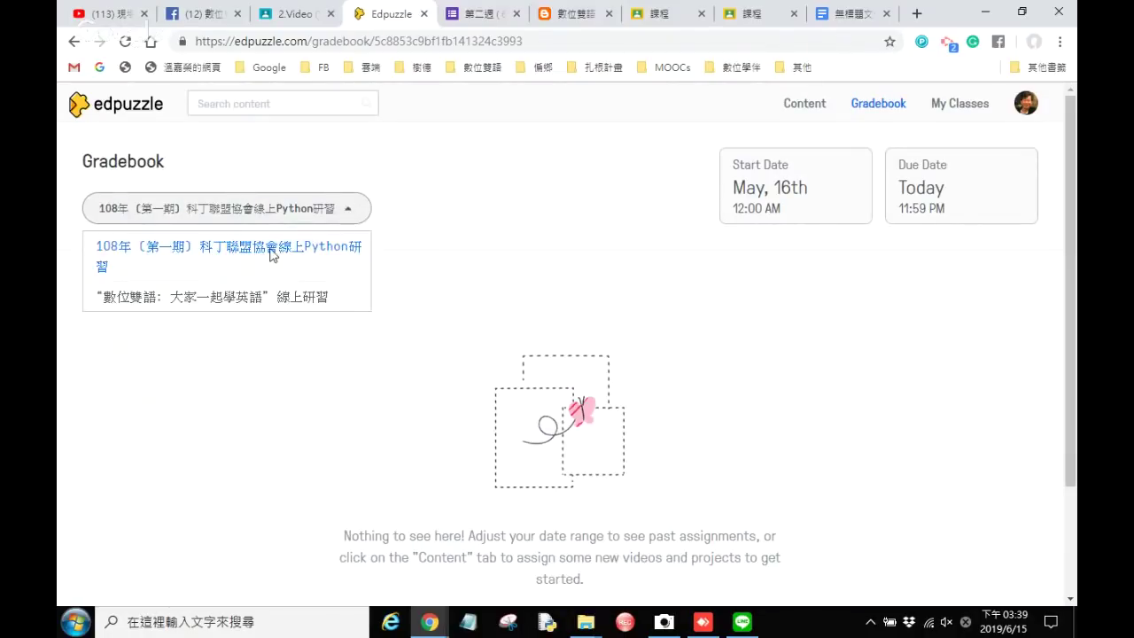
pyautogui.click(230, 298)
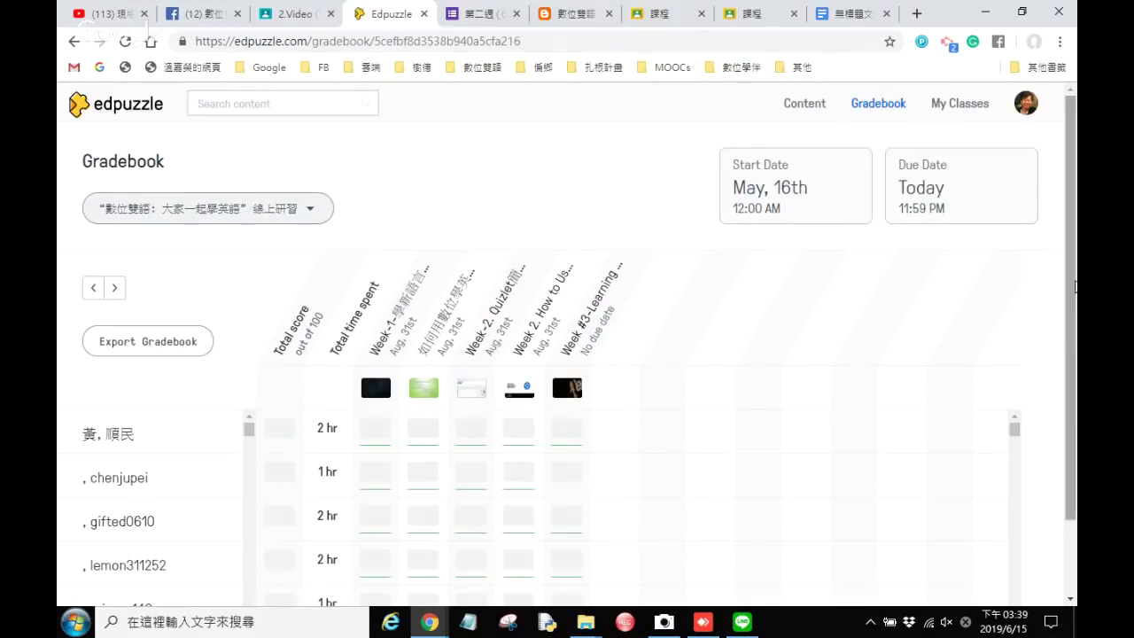
pyautogui.moveTo(1073, 279); pyautogui.dragTo(1072, 351)
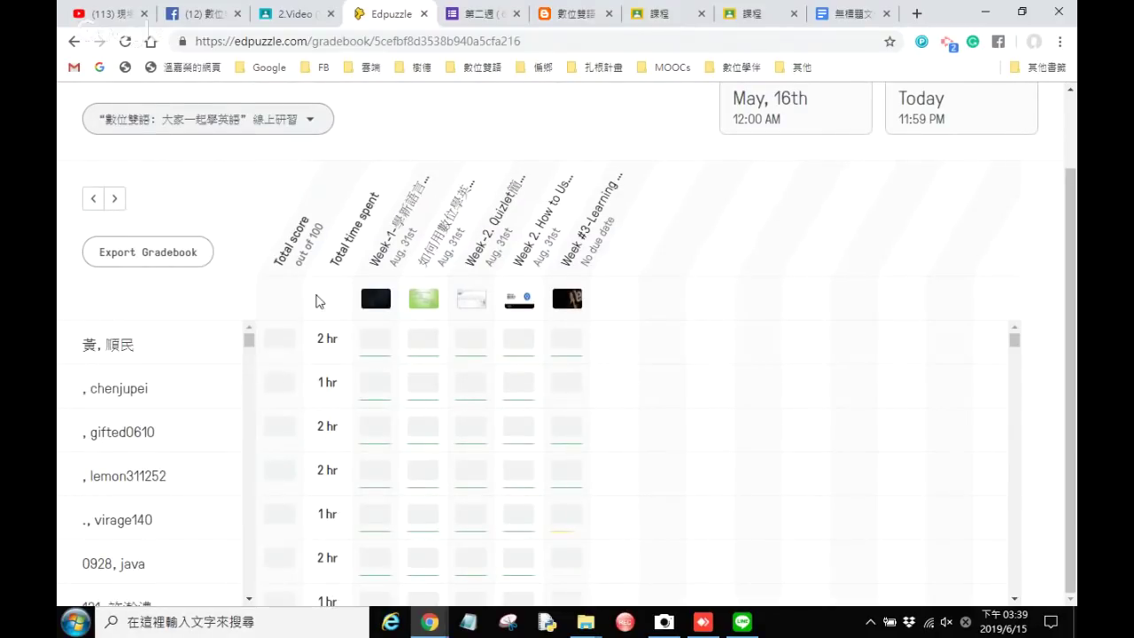
pyautogui.moveTo(1013, 340)
pyautogui.mouseDown()
pyautogui.moveTo(1016, 397)
pyautogui.moveTo(1013, 338)
pyautogui.mouseUp()
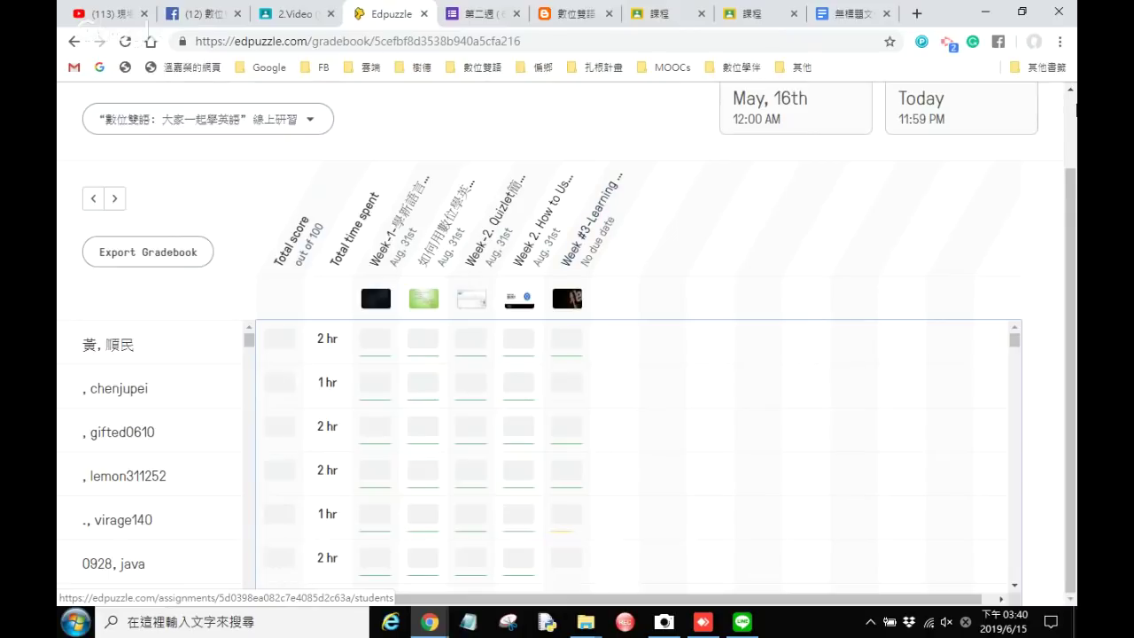
pyautogui.moveTo(1070, 204); pyautogui.dragTo(1068, 227)
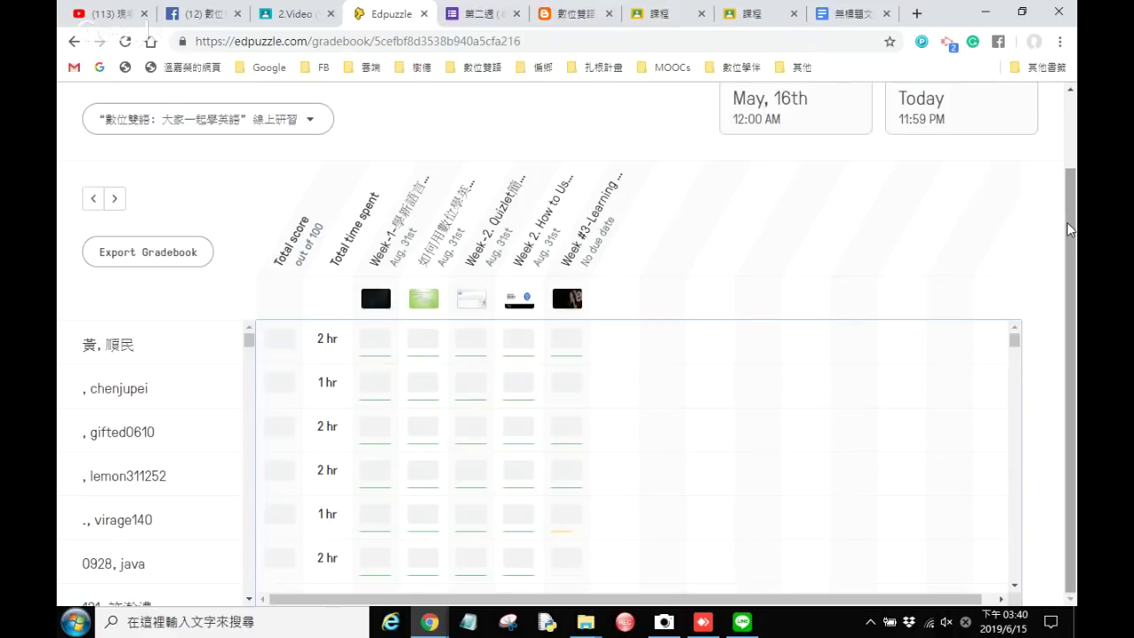
pyautogui.moveTo(1067, 222); pyautogui.dragTo(1067, 150)
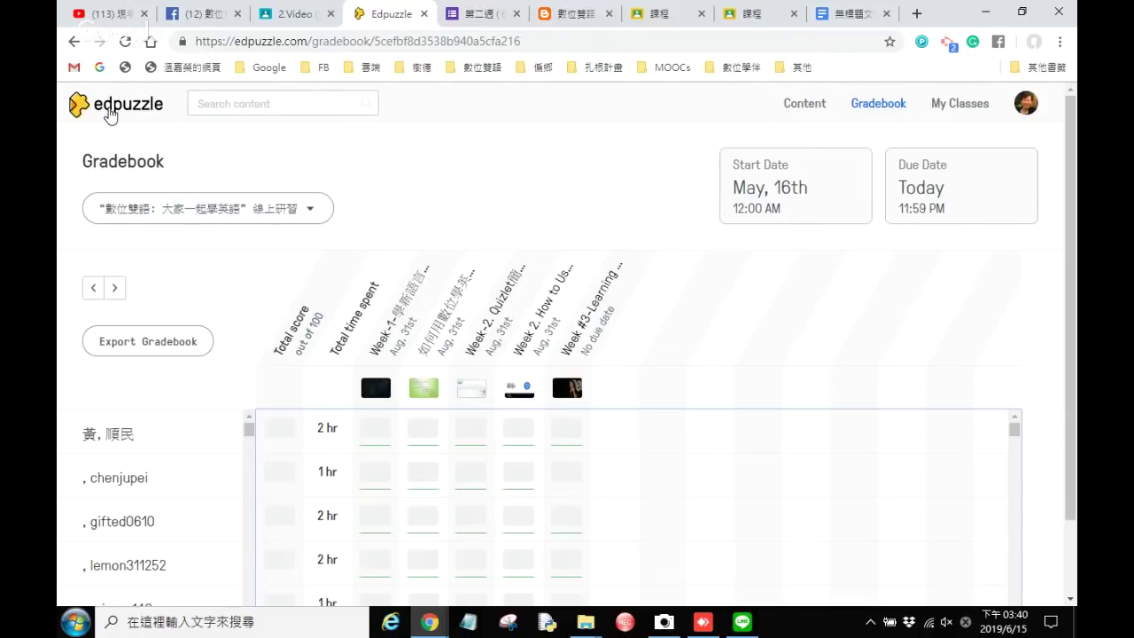
# Step: Switch to the course's Facebook group and browse the members' recent posts
pyautogui.click(193, 14)
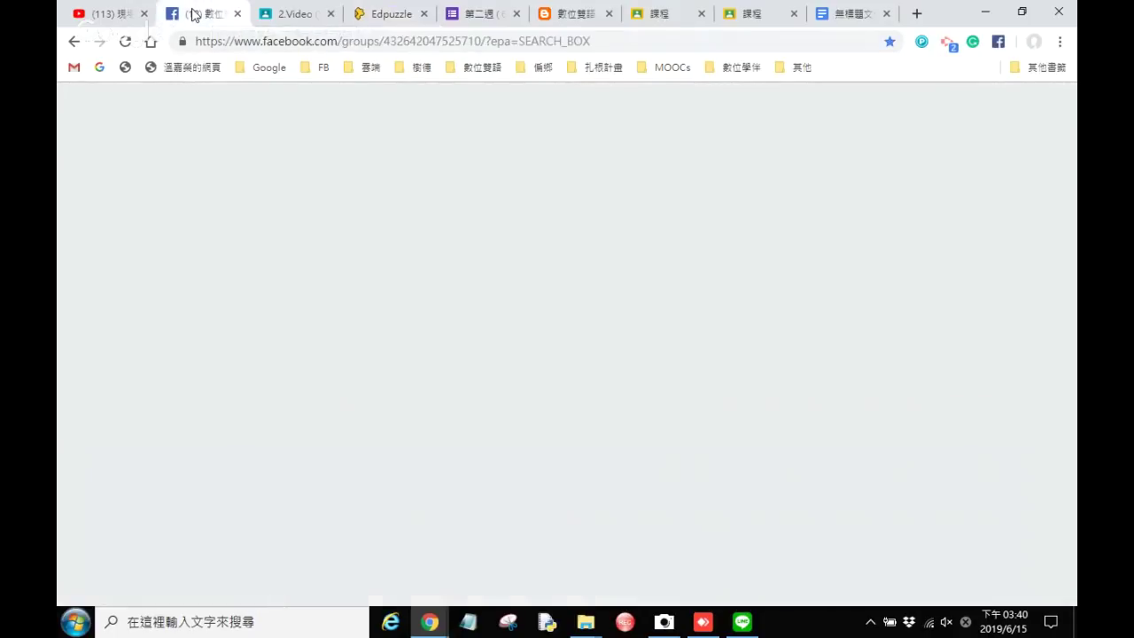
pyautogui.scroll(-3, 390, 456)
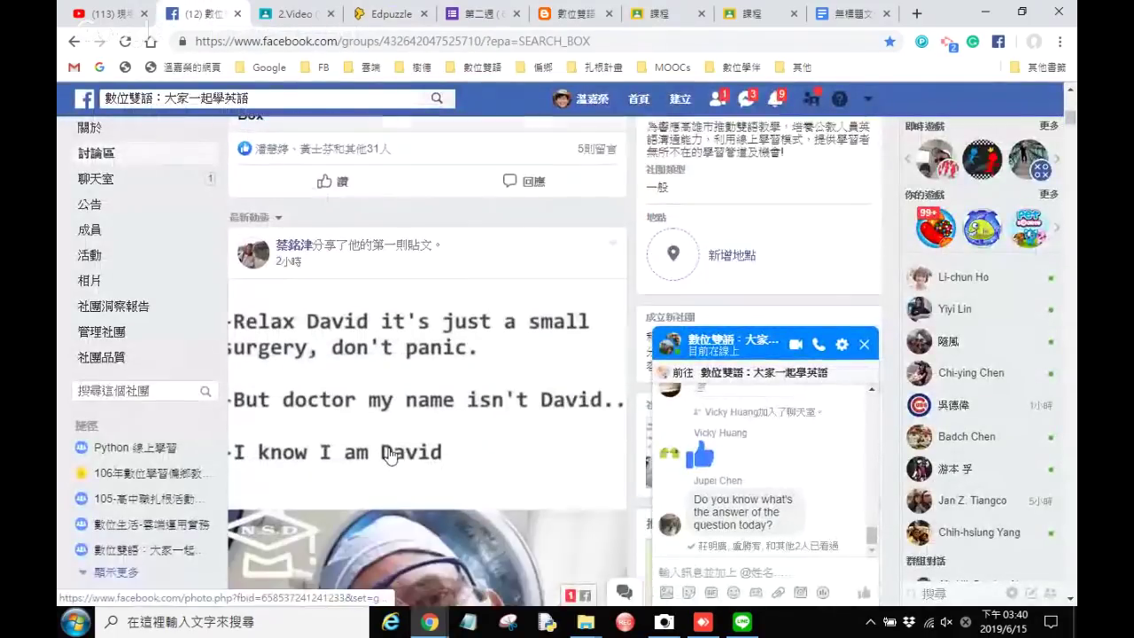
pyautogui.scroll(-9, 390, 456)
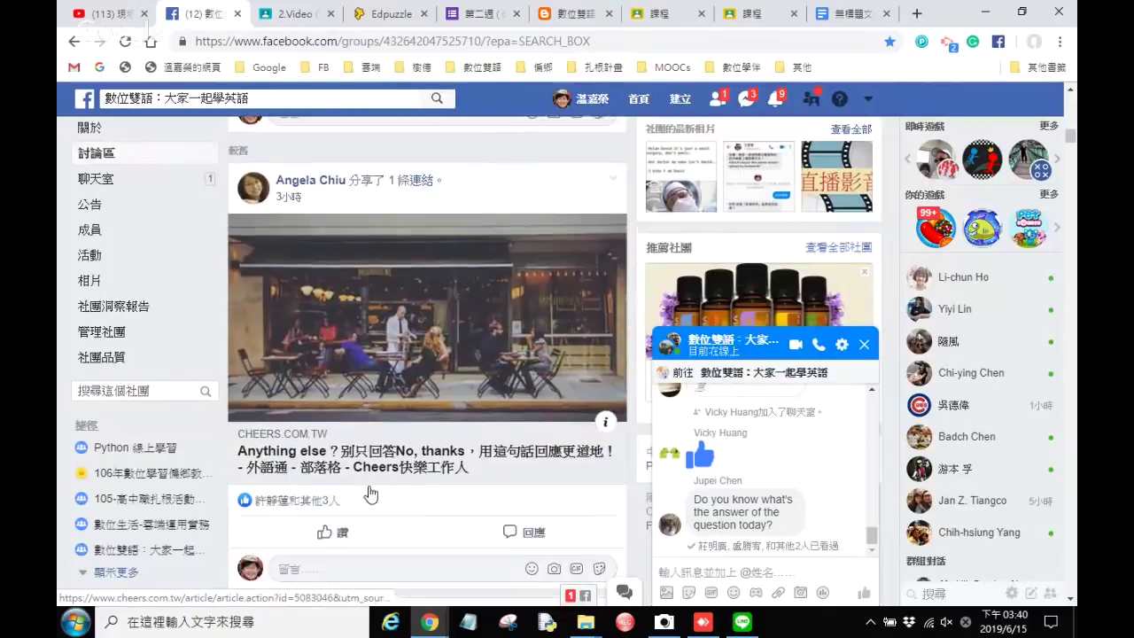
# Step: Browse the course group's older posts back to the Week 2 live stream announcement and close the group's chat window
pyautogui.scroll(-5, 371, 493)
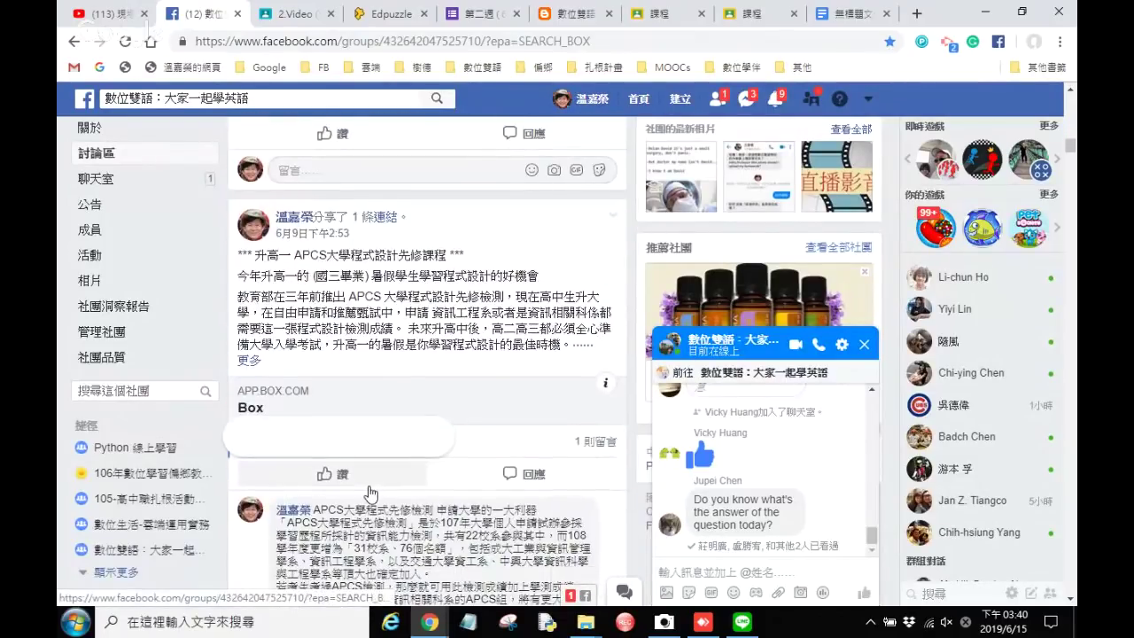
pyautogui.scroll(-5, 370, 494)
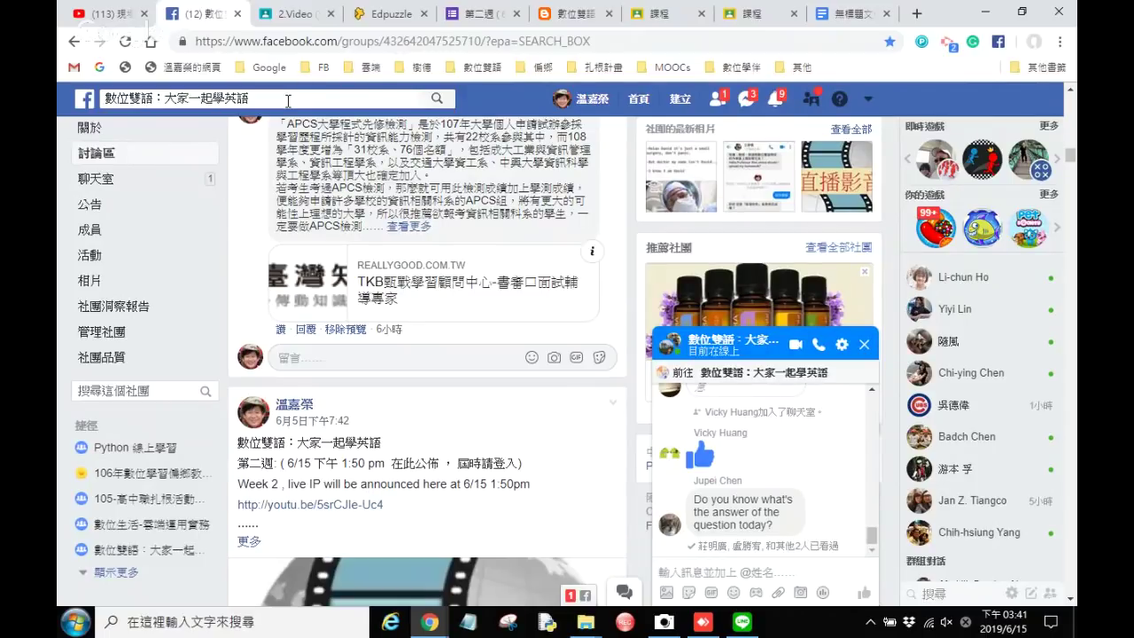
pyautogui.click(865, 350)
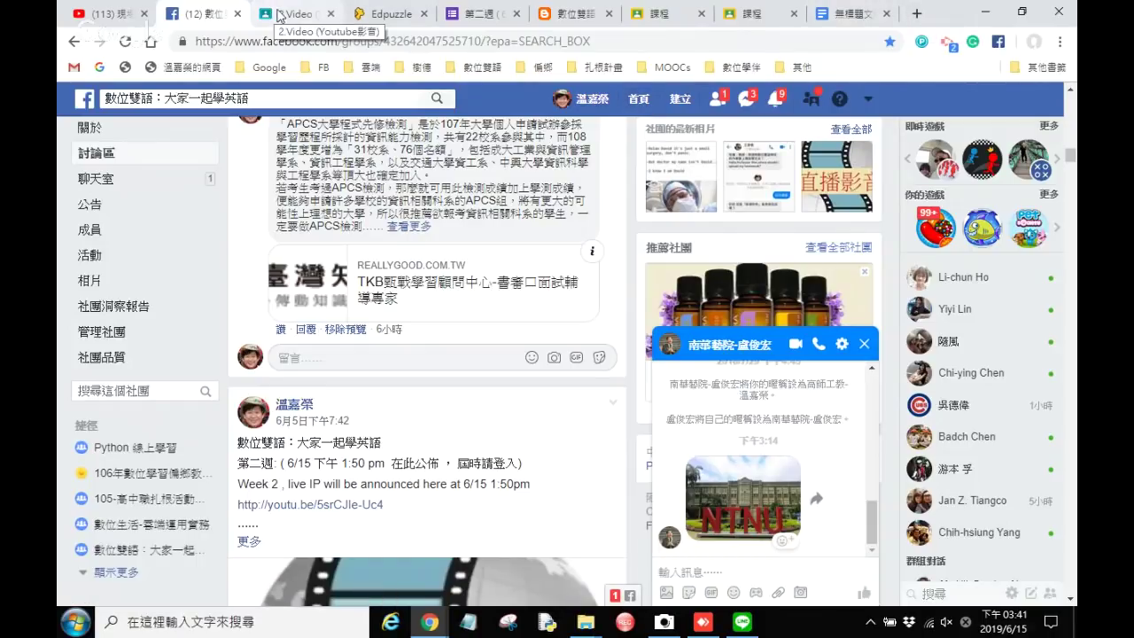
# Step: Open the 第二週 ( 6/15) 有獎徵答 form for editing, view its responses and open them as a Google Sheets spreadsheet
pyautogui.click(470, 18)
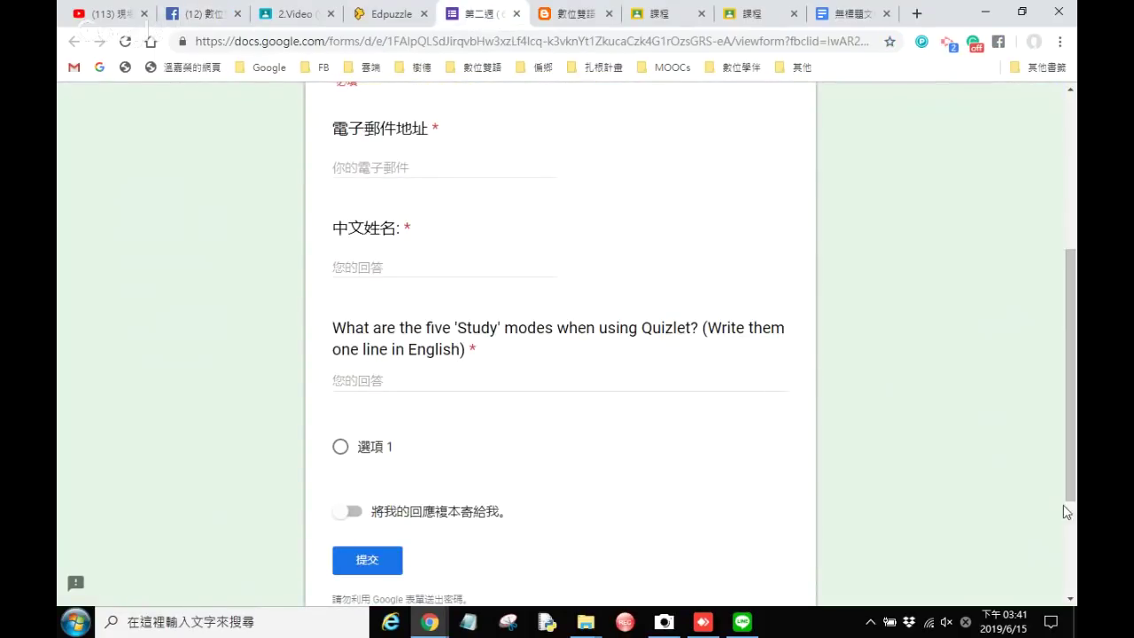
pyautogui.moveTo(1068, 426); pyautogui.dragTo(1033, 182)
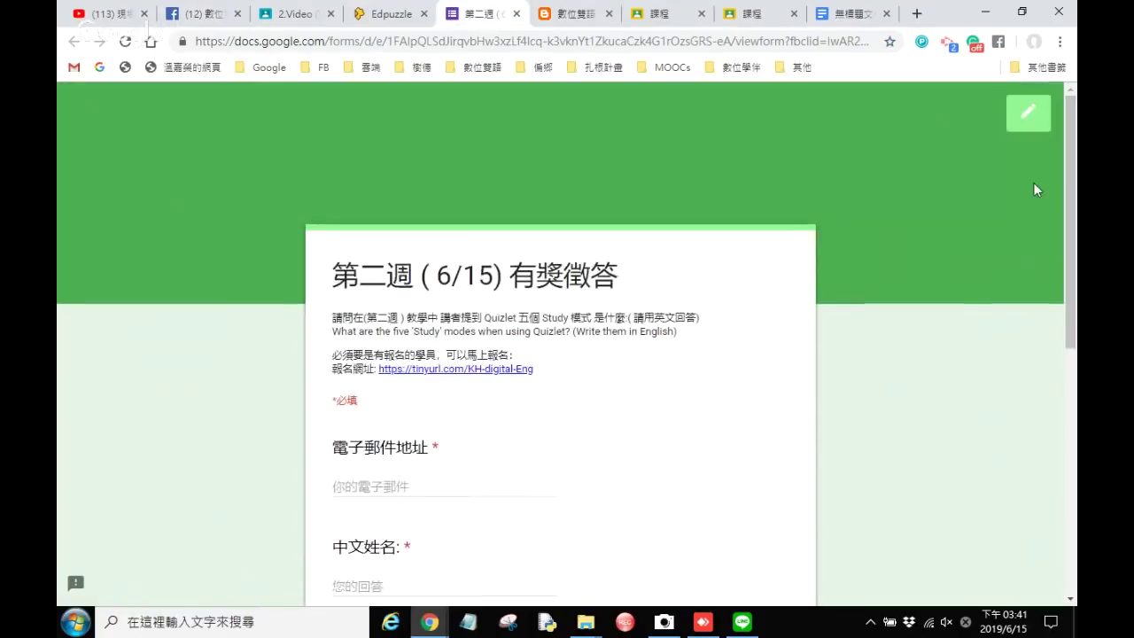
pyautogui.click(1029, 115)
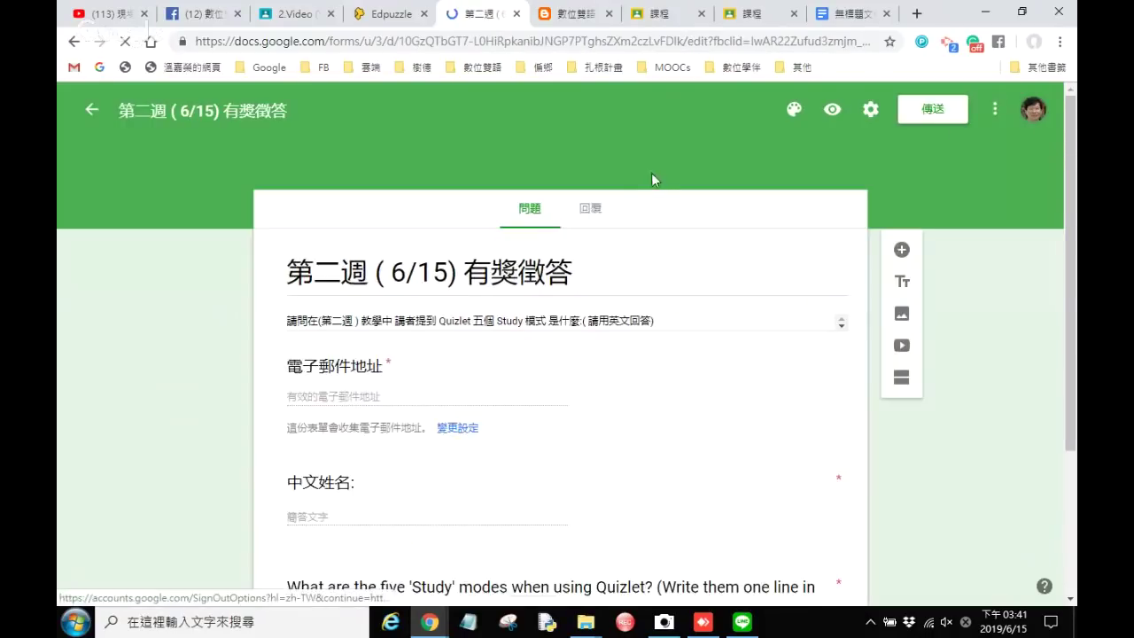
pyautogui.click(592, 214)
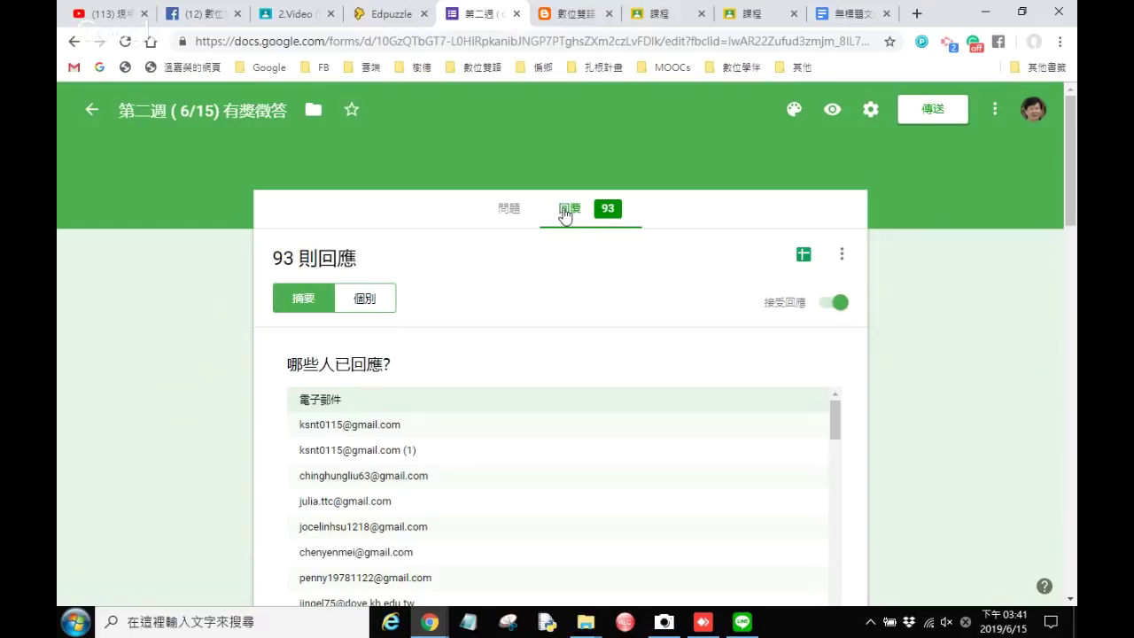
pyautogui.click(608, 213)
pyautogui.click(605, 215)
pyautogui.click(804, 256)
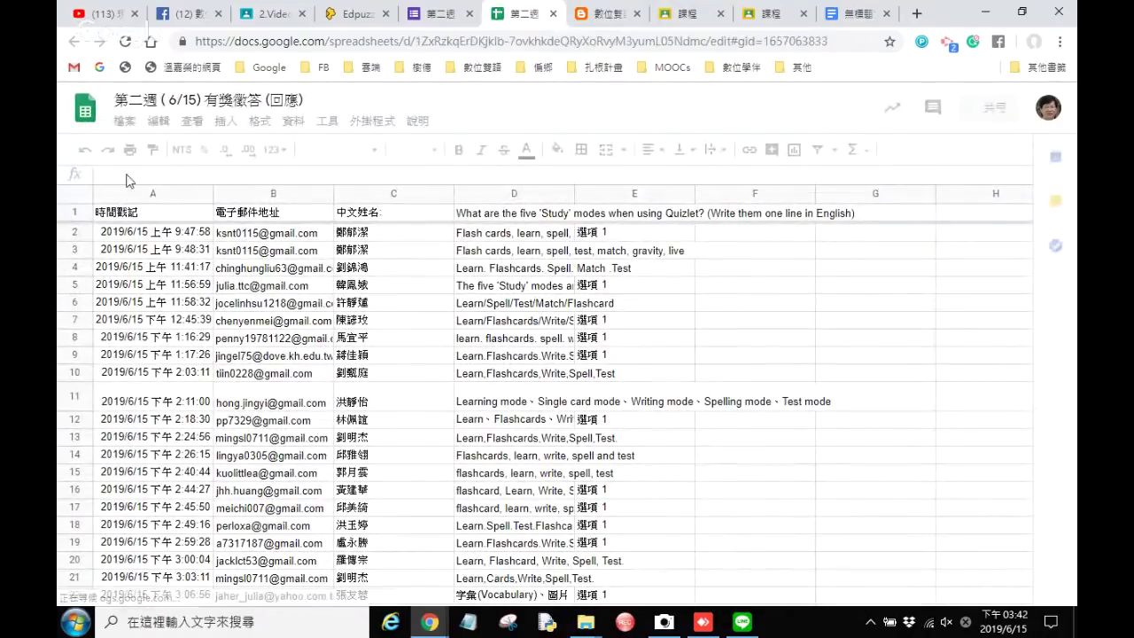
# Step: Download the response spreadsheet as Microsoft Excel (.xlsx), then open the file in Excel and enable editing
pyautogui.click(124, 122)
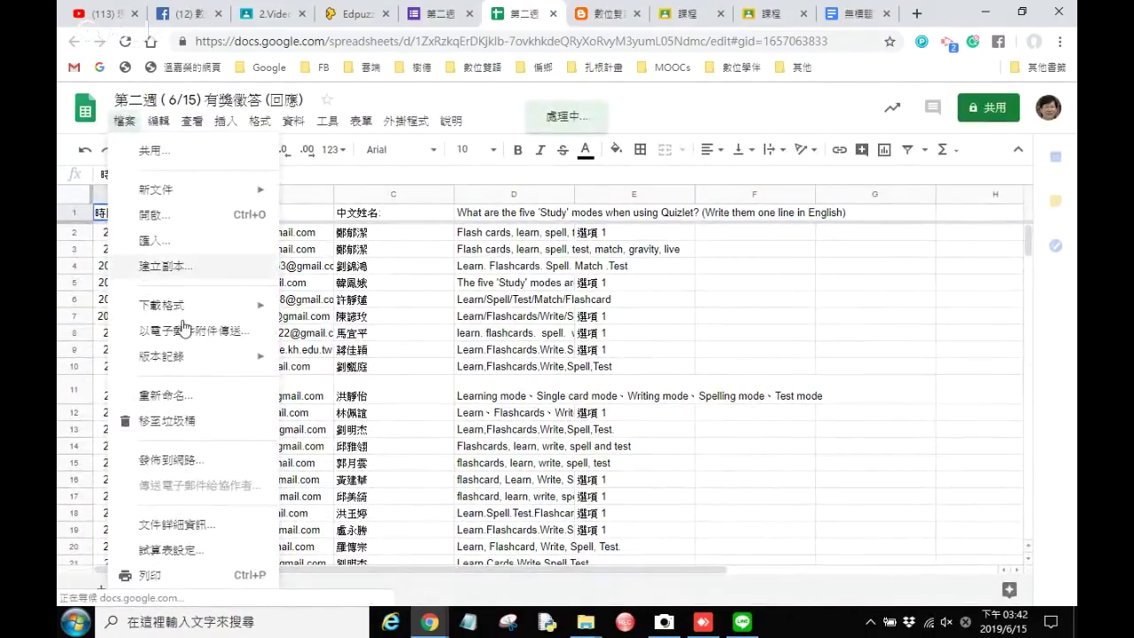
pyautogui.moveTo(186, 316)
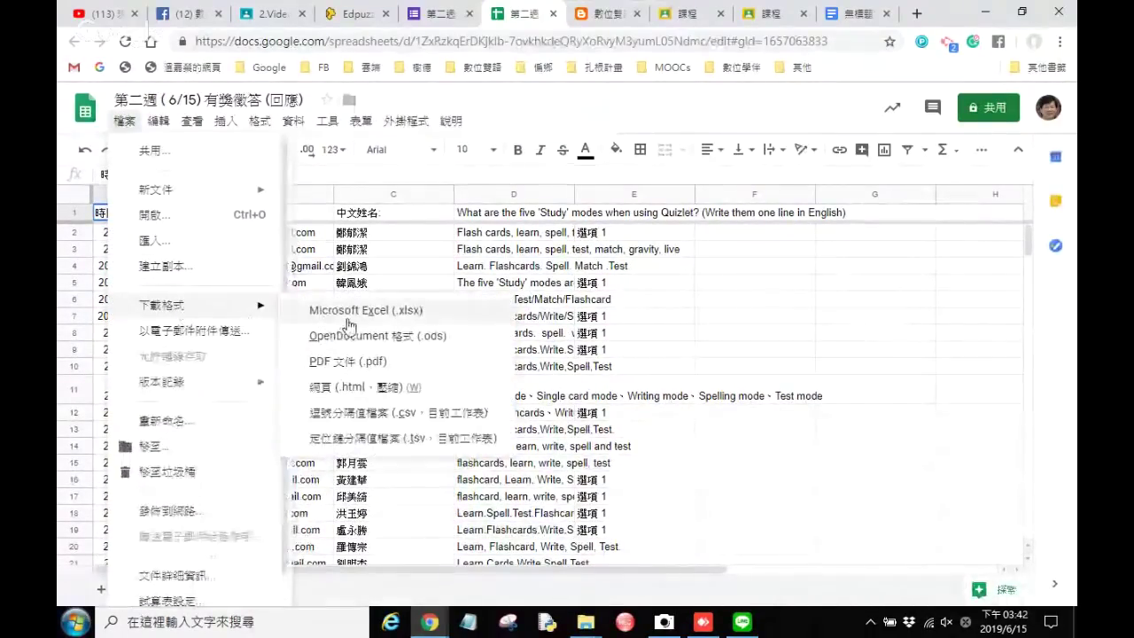
pyautogui.click(337, 375)
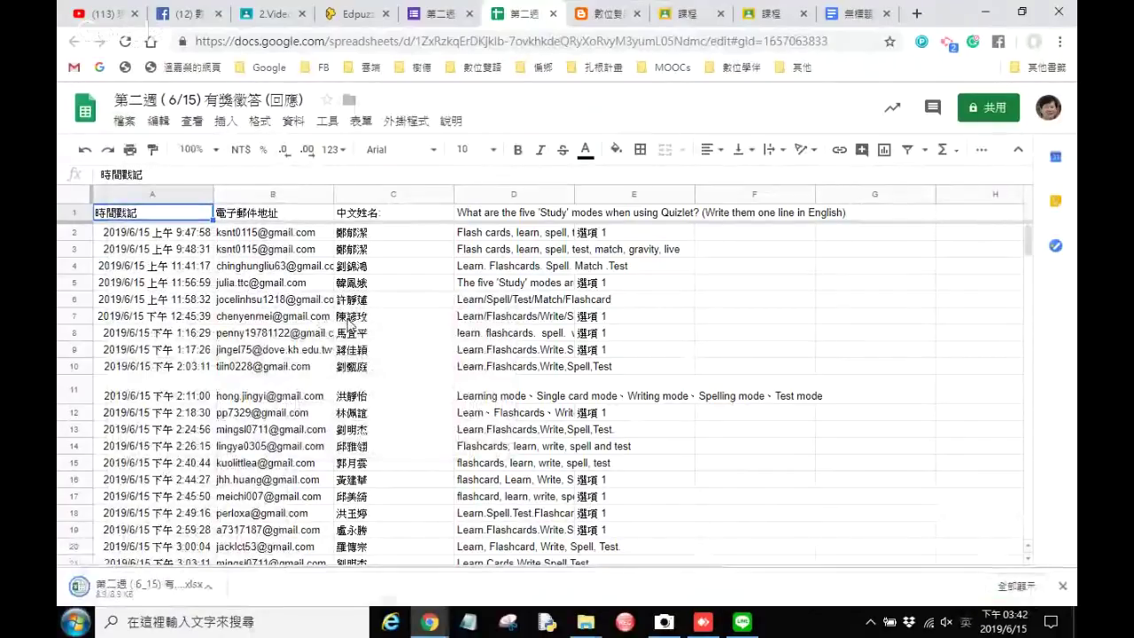
pyautogui.click(167, 596)
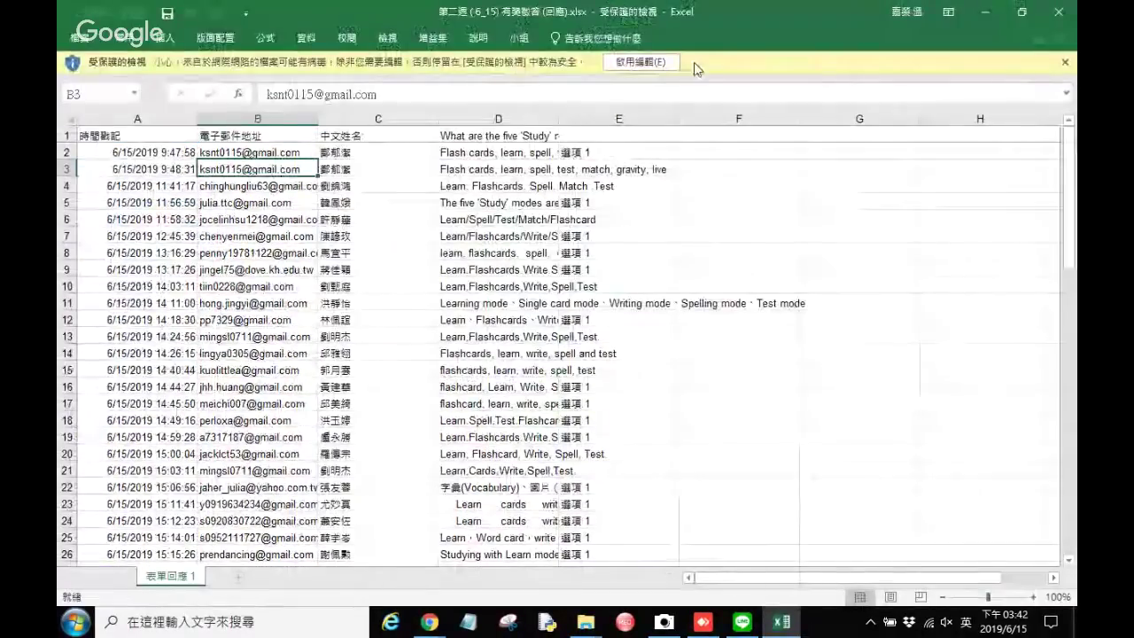
pyautogui.click(660, 64)
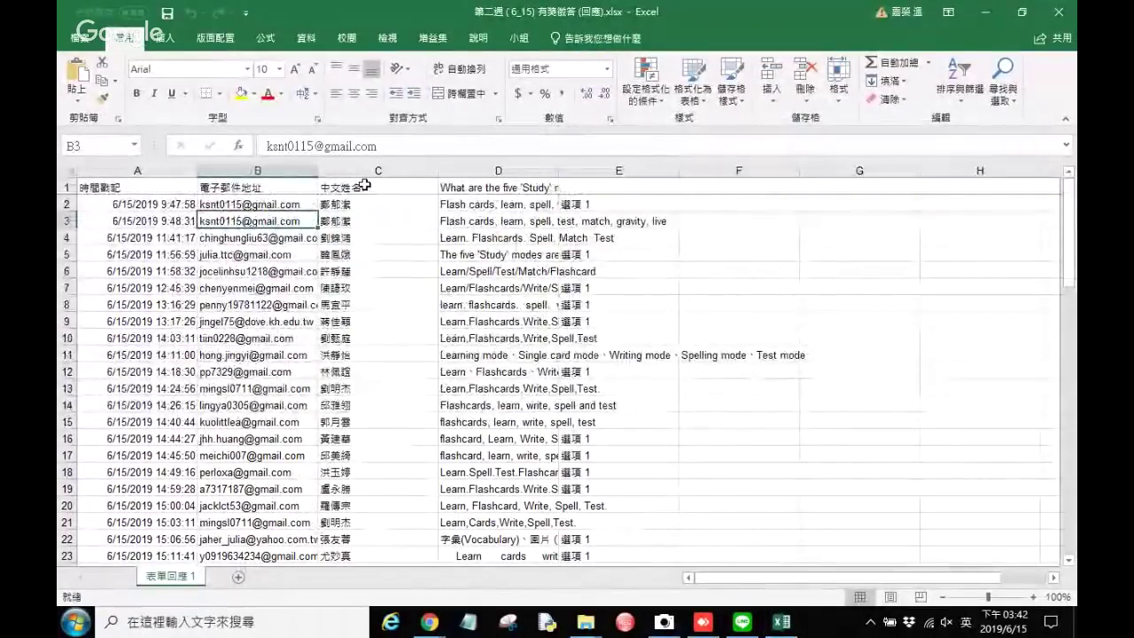
# Step: Copy the respondents' Chinese names (C2:C94) into a new worksheet from C2 downward, under the heading "name" in C1
pyautogui.moveTo(350, 203); pyautogui.dragTo(390, 363)
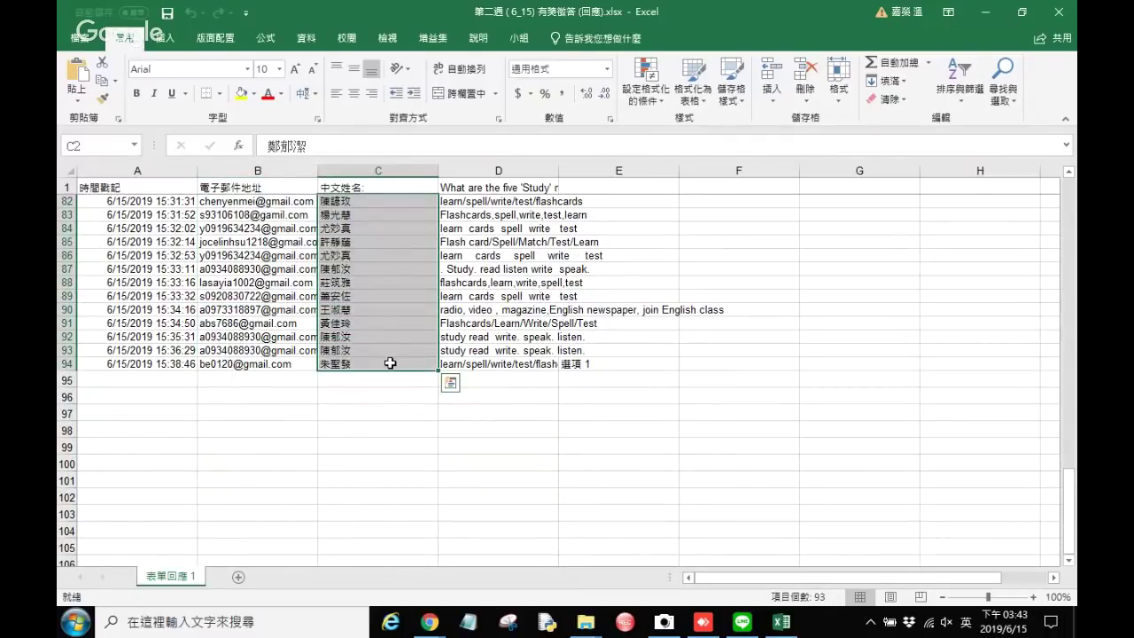
pyautogui.click(238, 576)
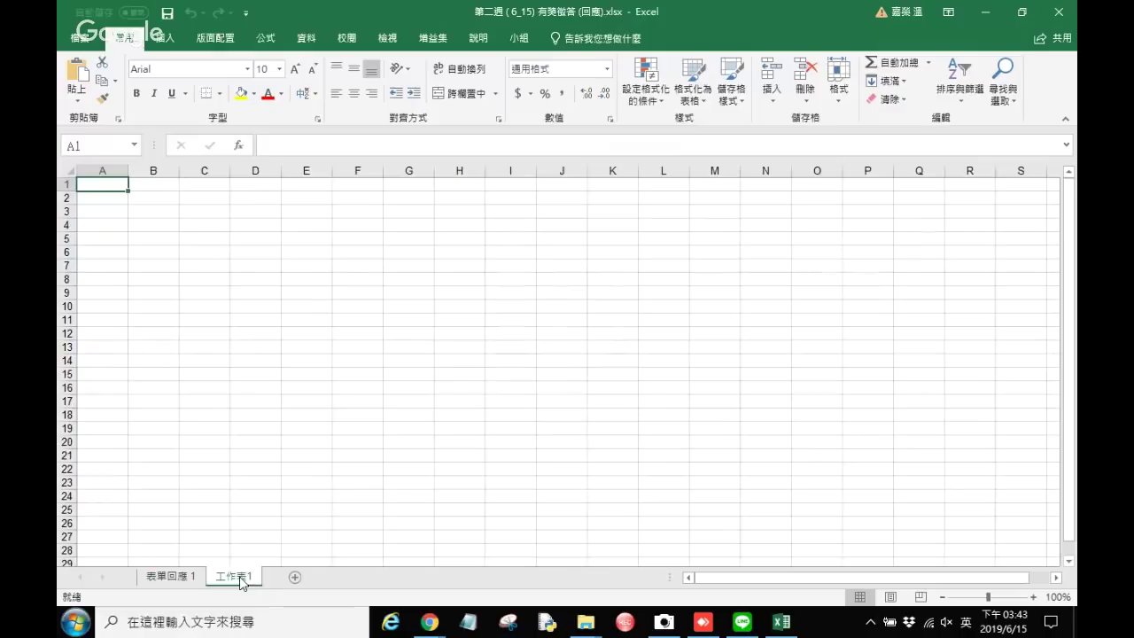
pyautogui.click(189, 199)
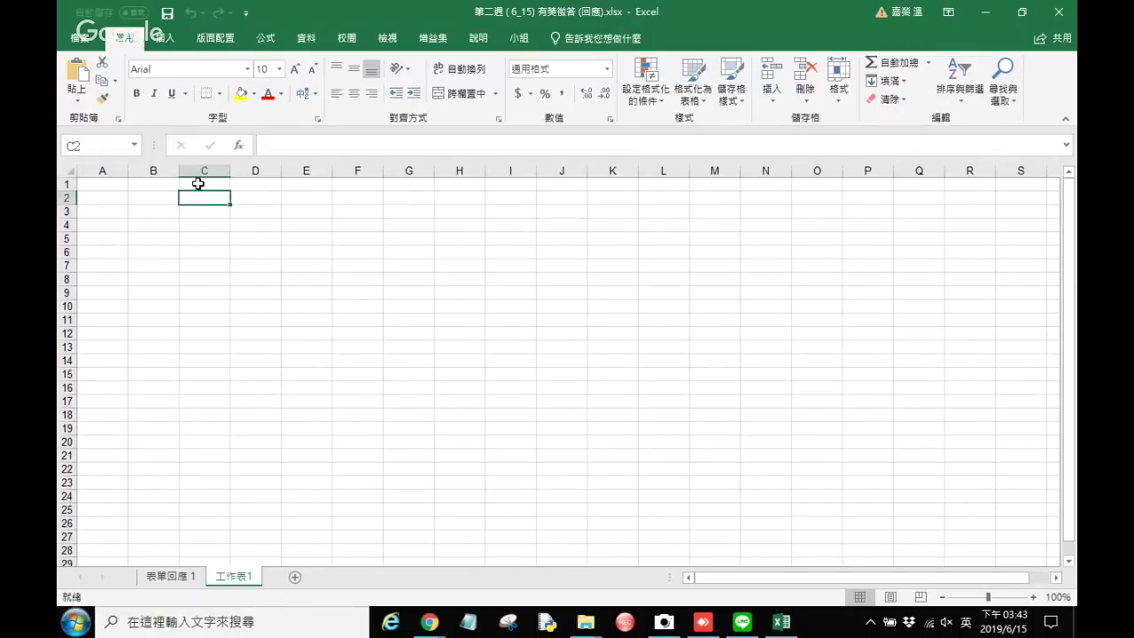
pyautogui.click(198, 181)
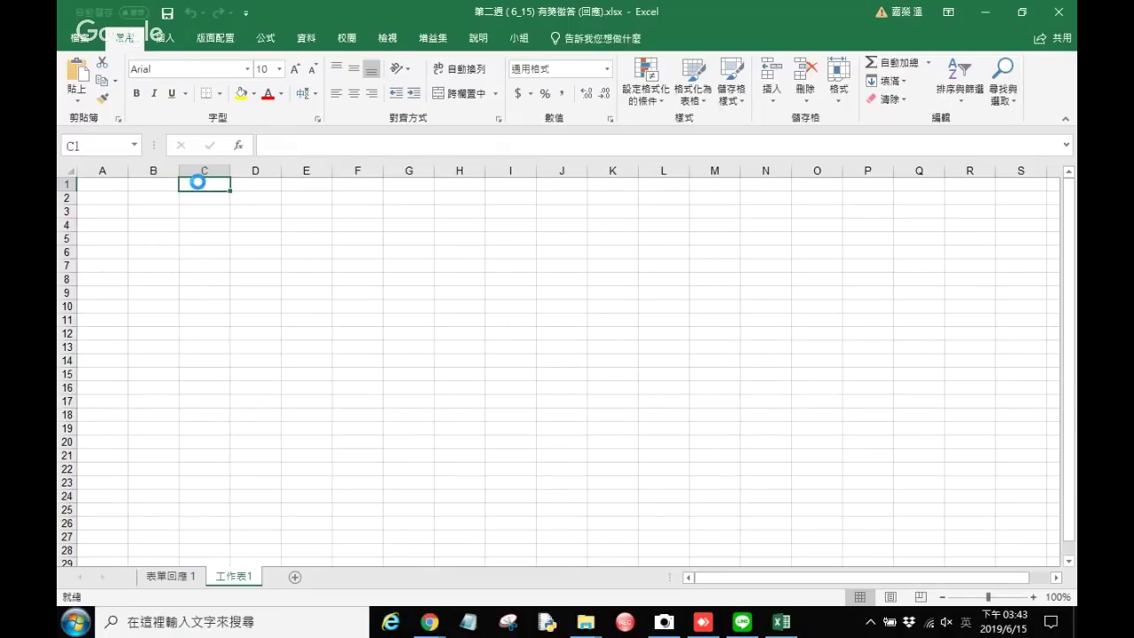
pyautogui.write('name')
pyautogui.click(207, 196)
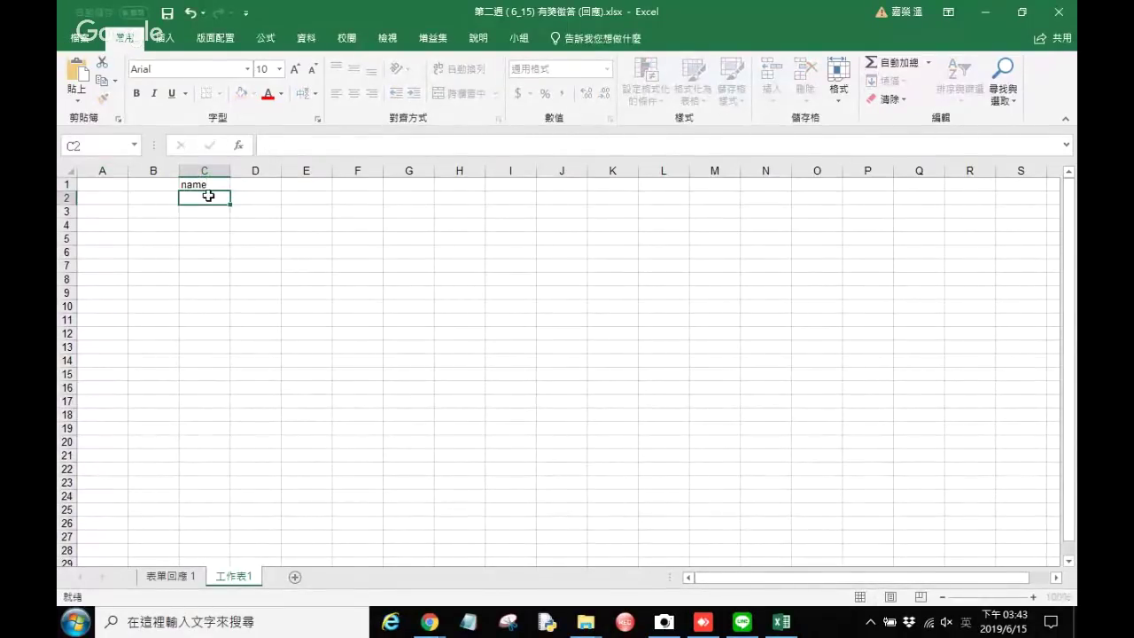
pyautogui.hotkey('ctrl', 'v')
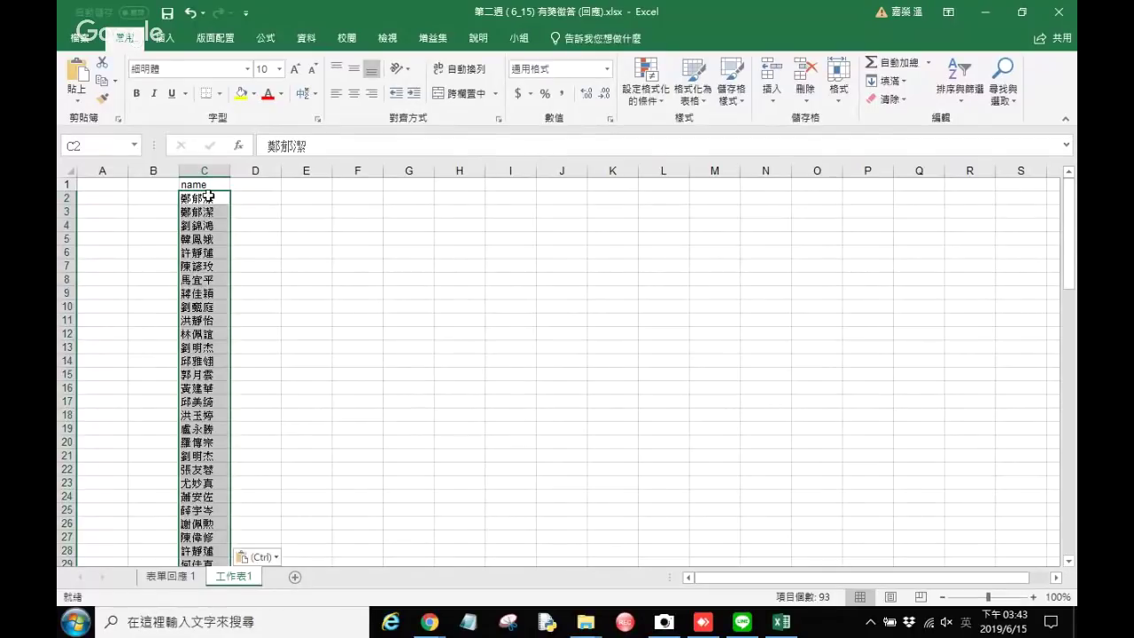
# Step: Add a "count" column in D1 and fill the value 1 from D2 down to D94 beside every name
pyautogui.click(262, 185)
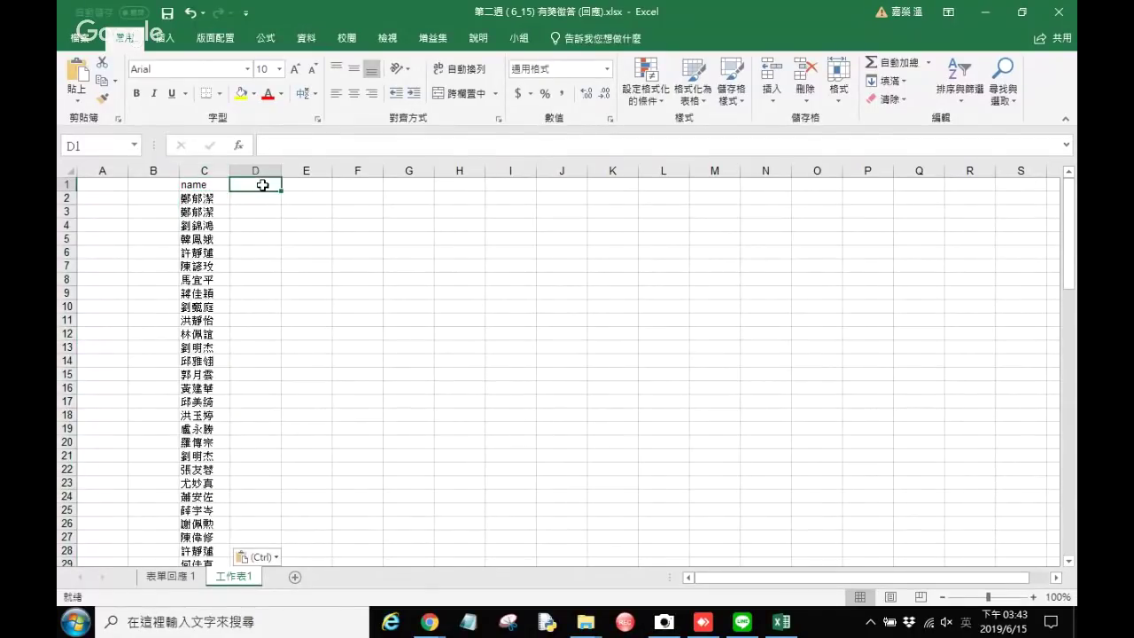
pyautogui.write('count')
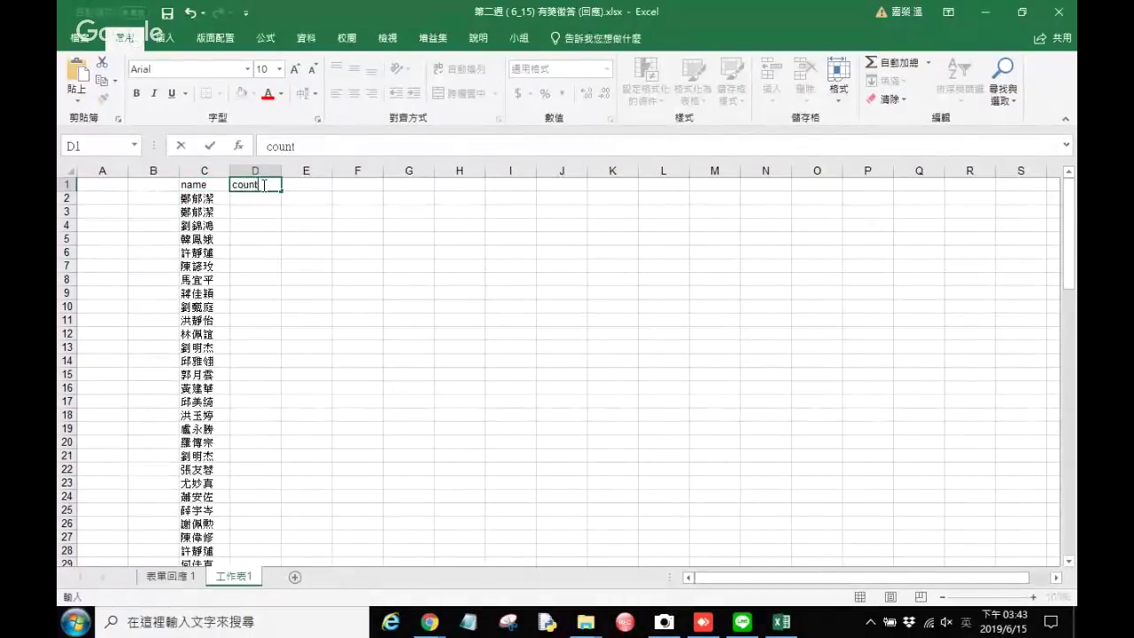
pyautogui.click(261, 197)
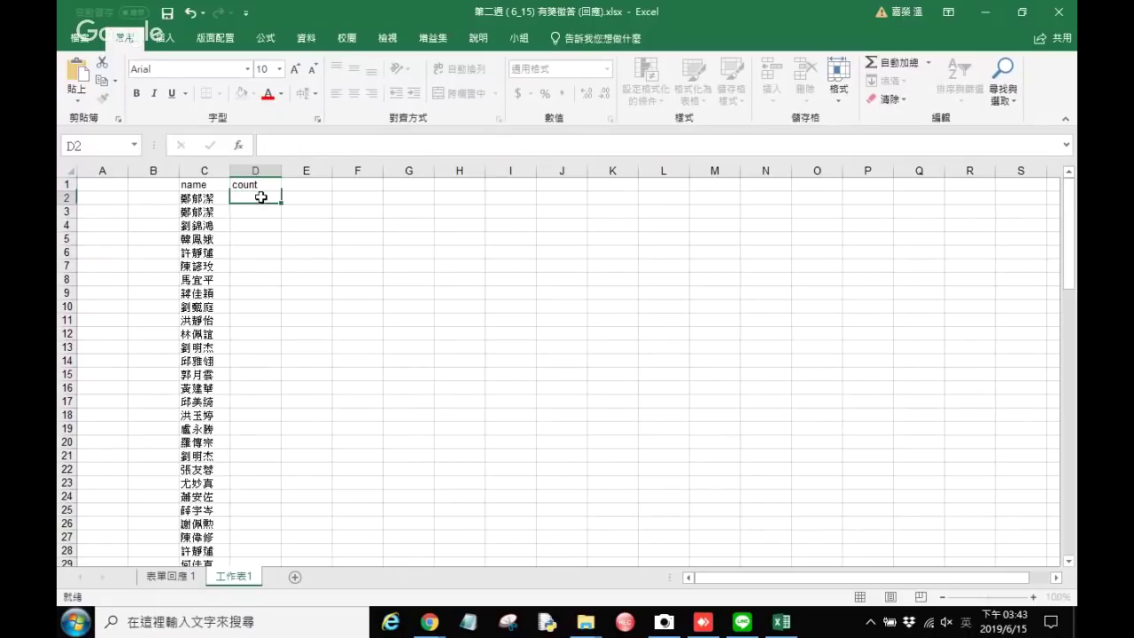
pyautogui.write('1')
pyautogui.press('Return')
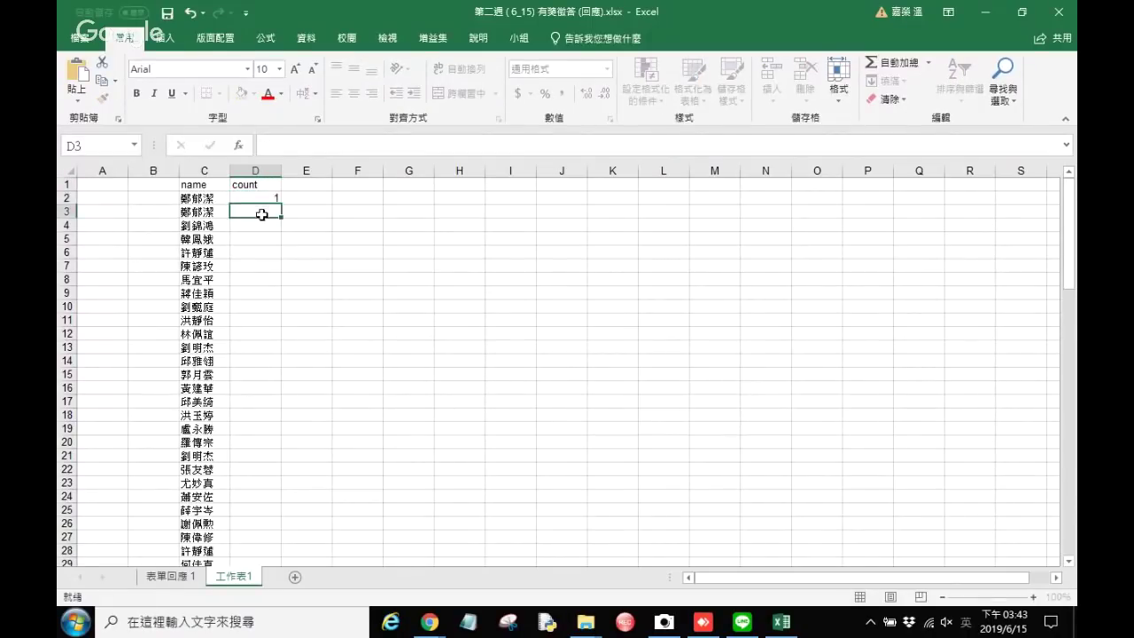
pyautogui.click(273, 195)
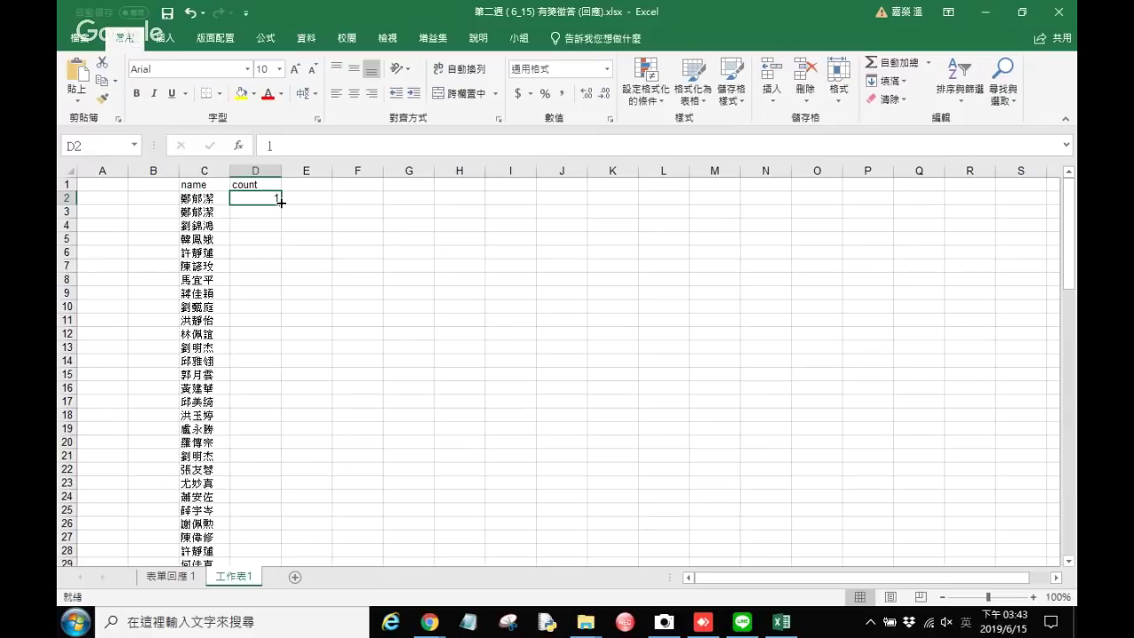
pyautogui.moveTo(280, 202); pyautogui.dragTo(250, 493)
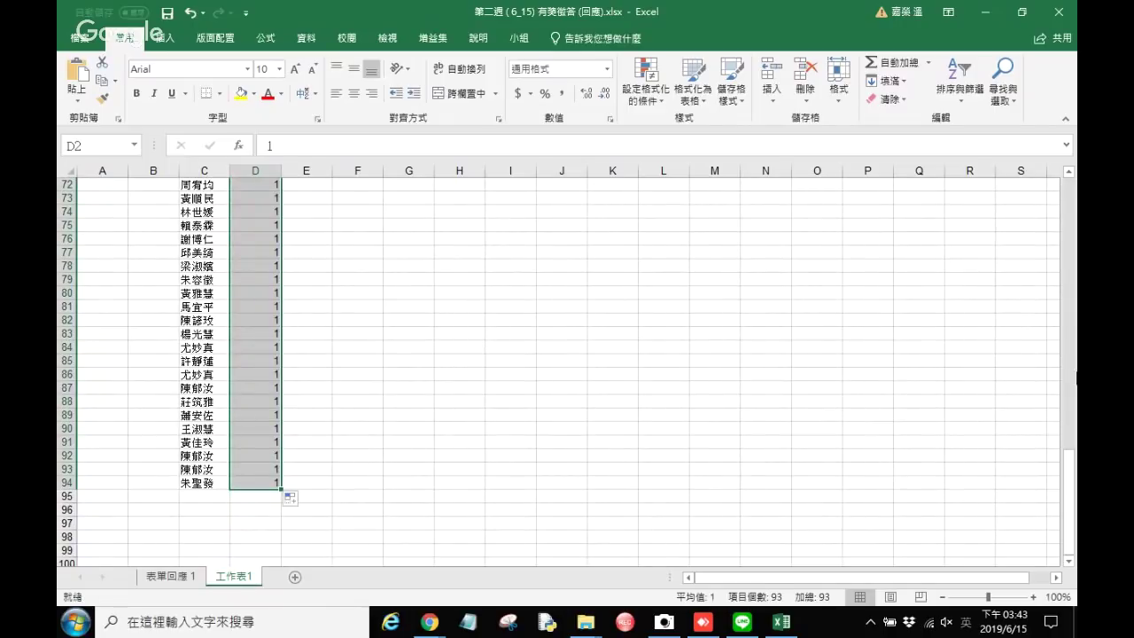
# Step: Create a pivot table from C1:D94 on a new worksheet, with name as rows and the sum of count as values
pyautogui.moveTo(1069, 441); pyautogui.dragTo(1068, 185)
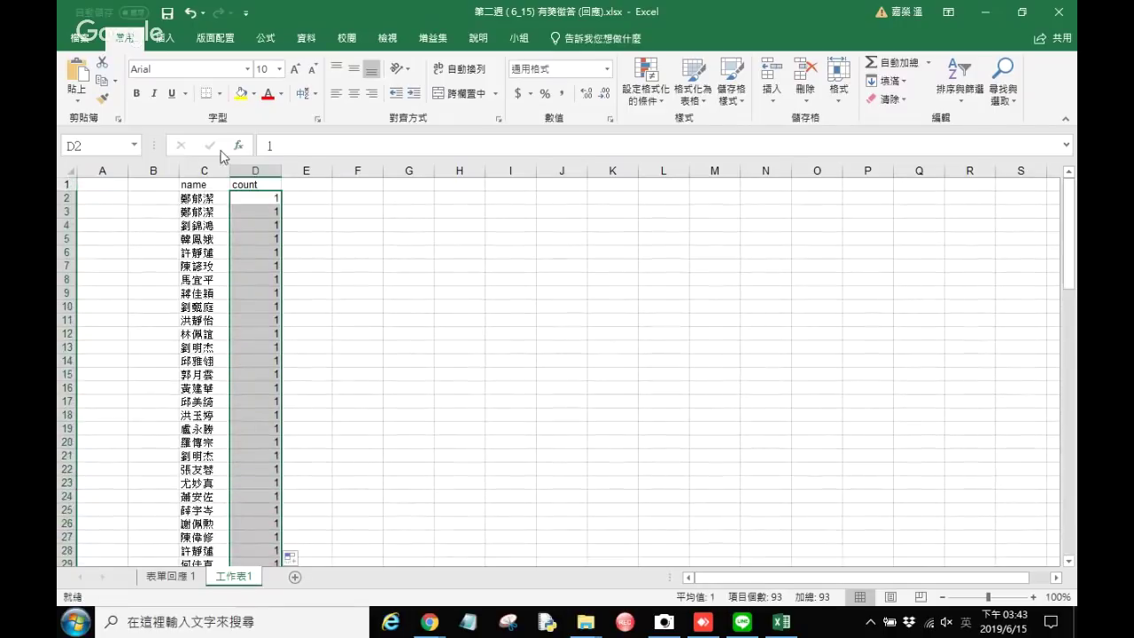
pyautogui.click(149, 39)
pyautogui.moveTo(194, 186); pyautogui.dragTo(193, 238)
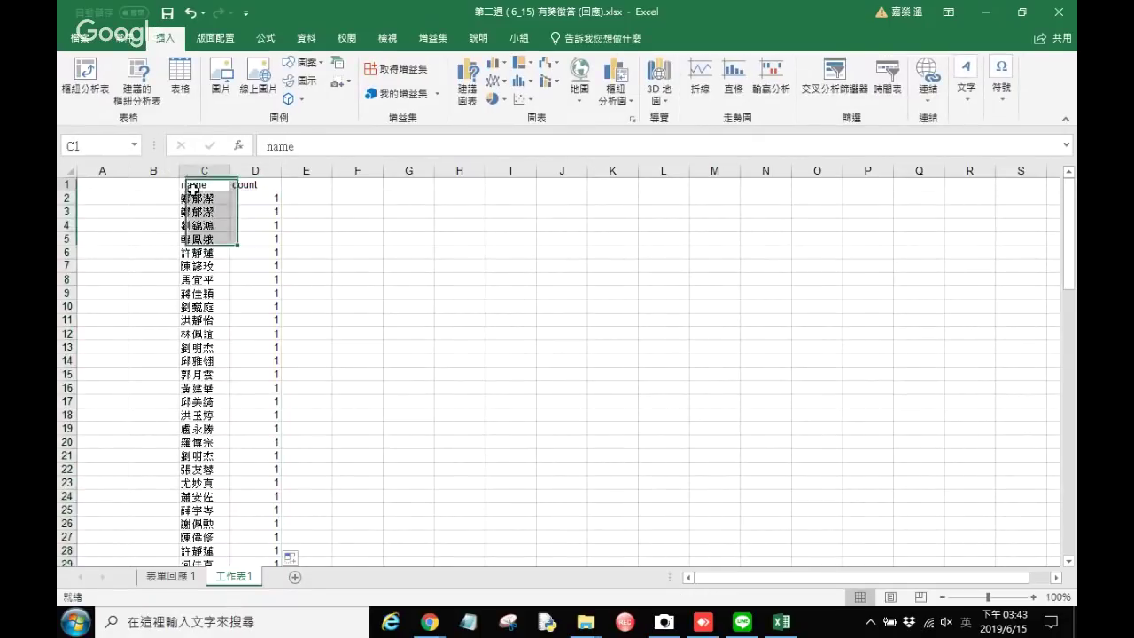
pyautogui.click(193, 187)
pyautogui.moveTo(1074, 233); pyautogui.dragTo(1067, 532)
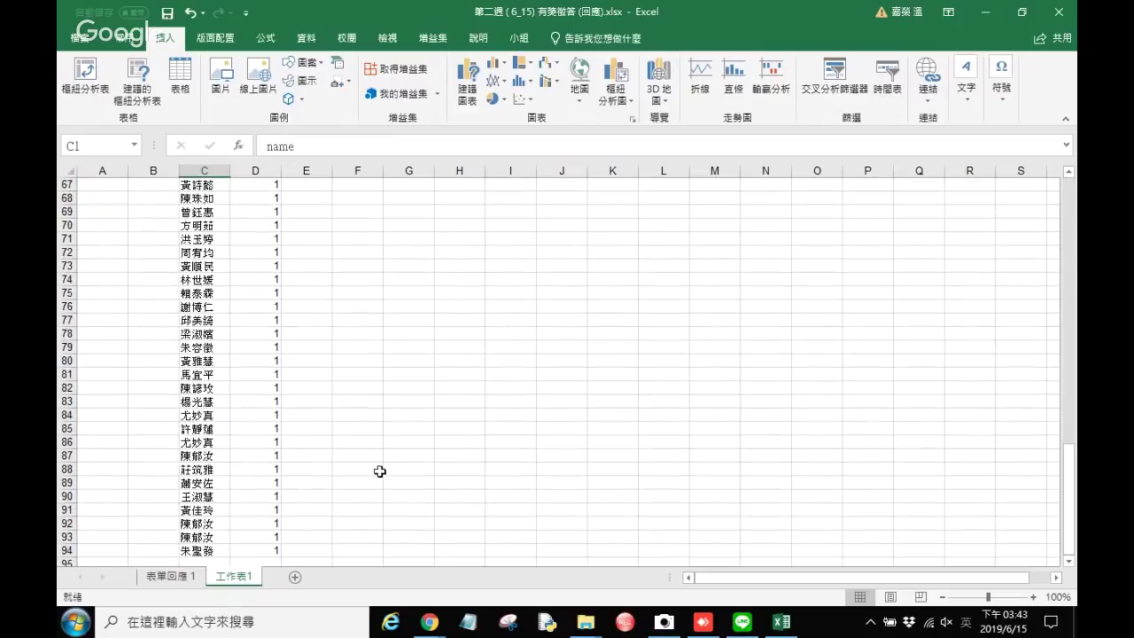
pyautogui.keyDown('shift'); pyautogui.click(265, 548); pyautogui.keyUp('shift')
pyautogui.moveTo(1069, 476); pyautogui.dragTo(1070, 234)
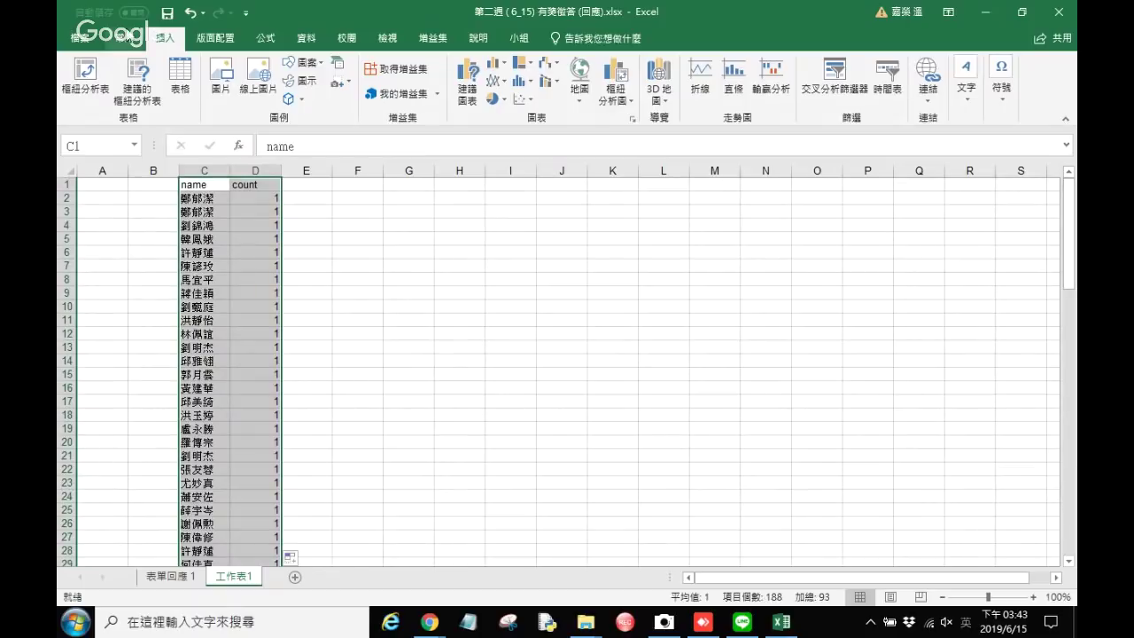
pyautogui.click(85, 78)
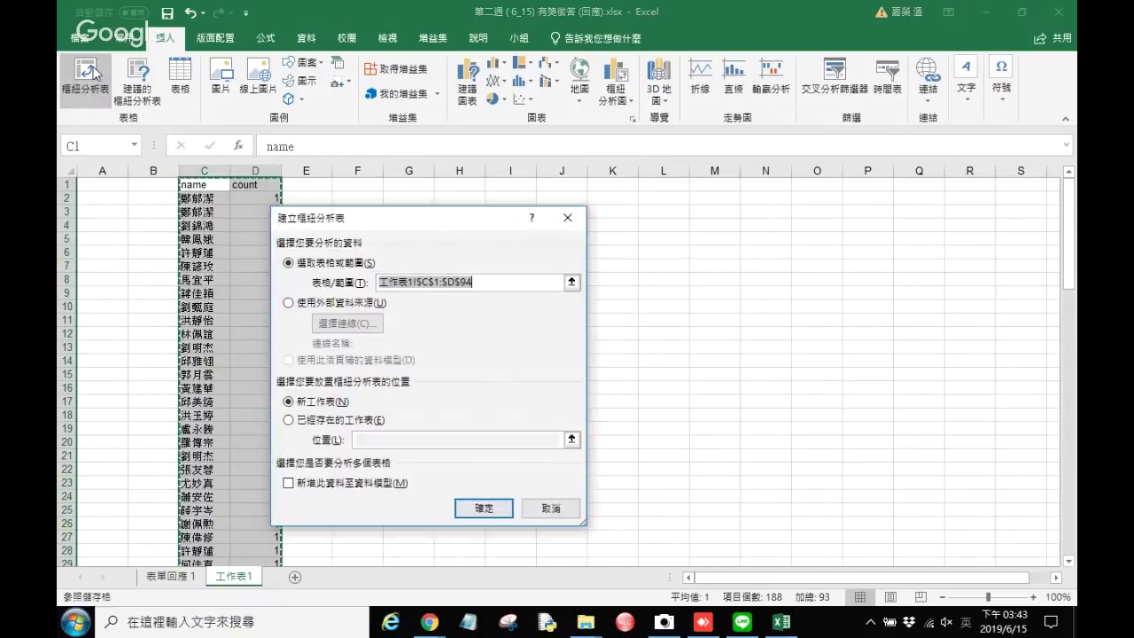
pyautogui.click(484, 508)
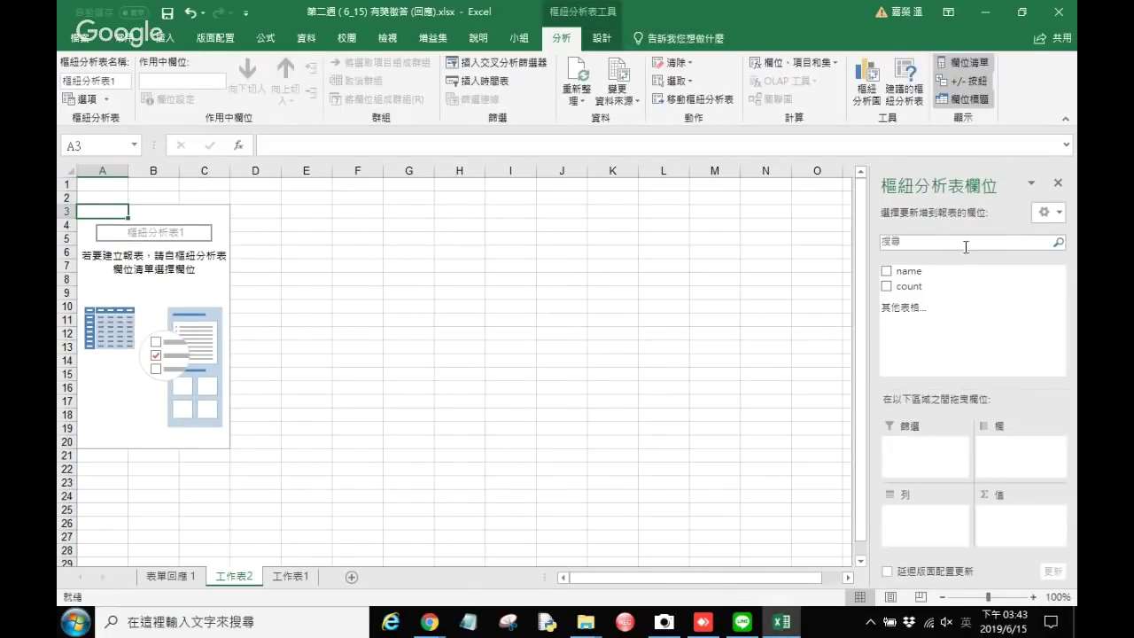
pyautogui.click(886, 270)
pyautogui.click(888, 287)
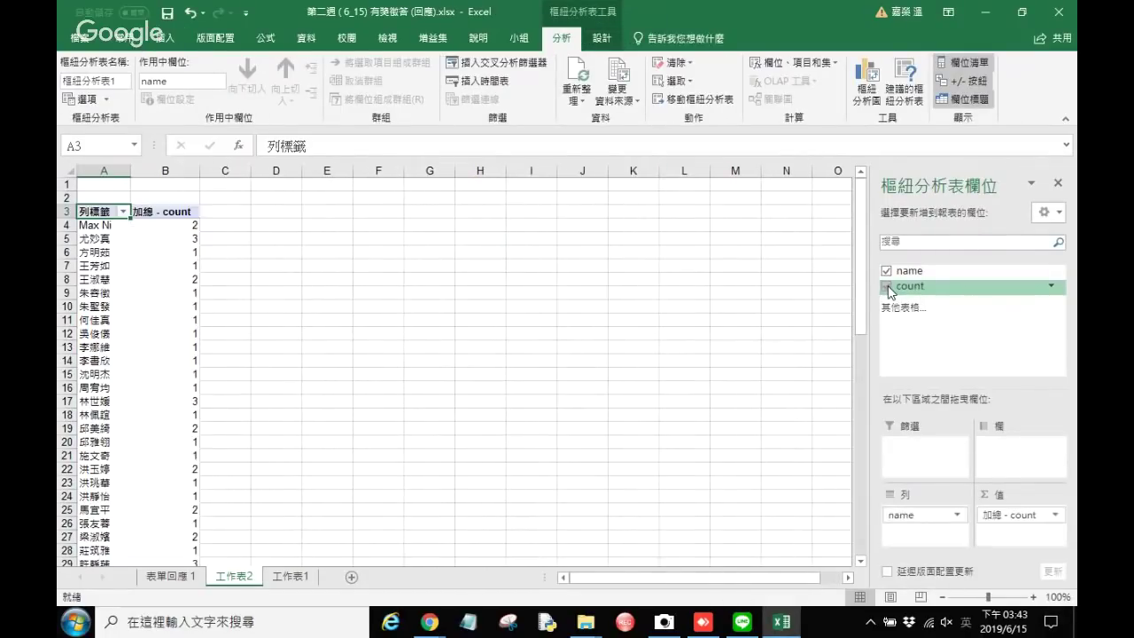
# Step: Insert a new column before column A on the pivot table's worksheet
pyautogui.click(106, 169)
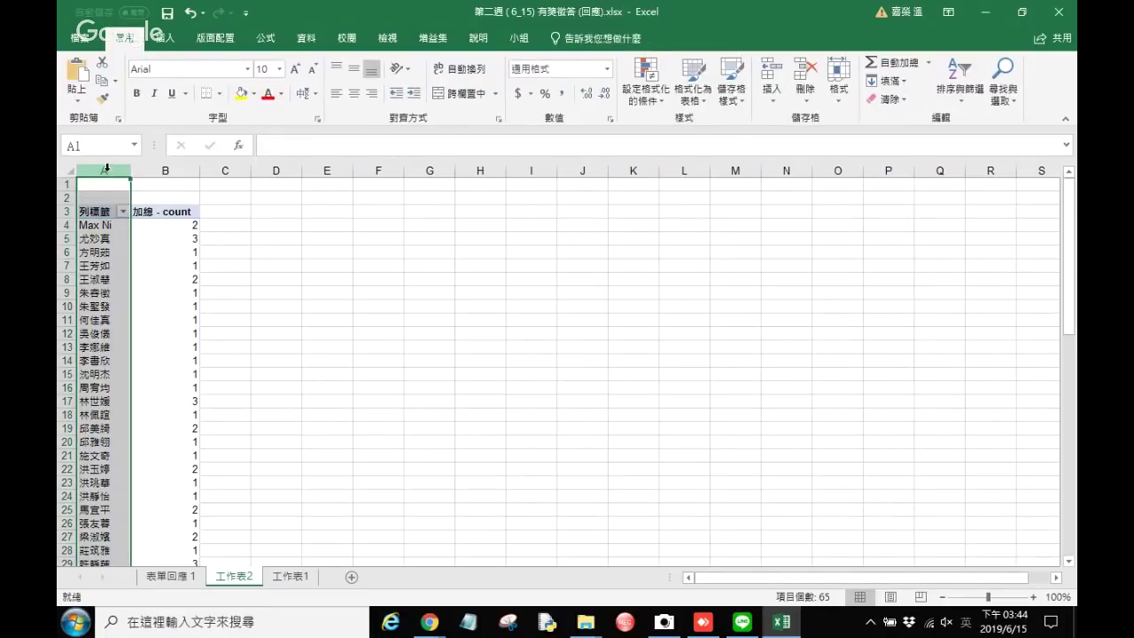
pyautogui.rightClick(107, 169)
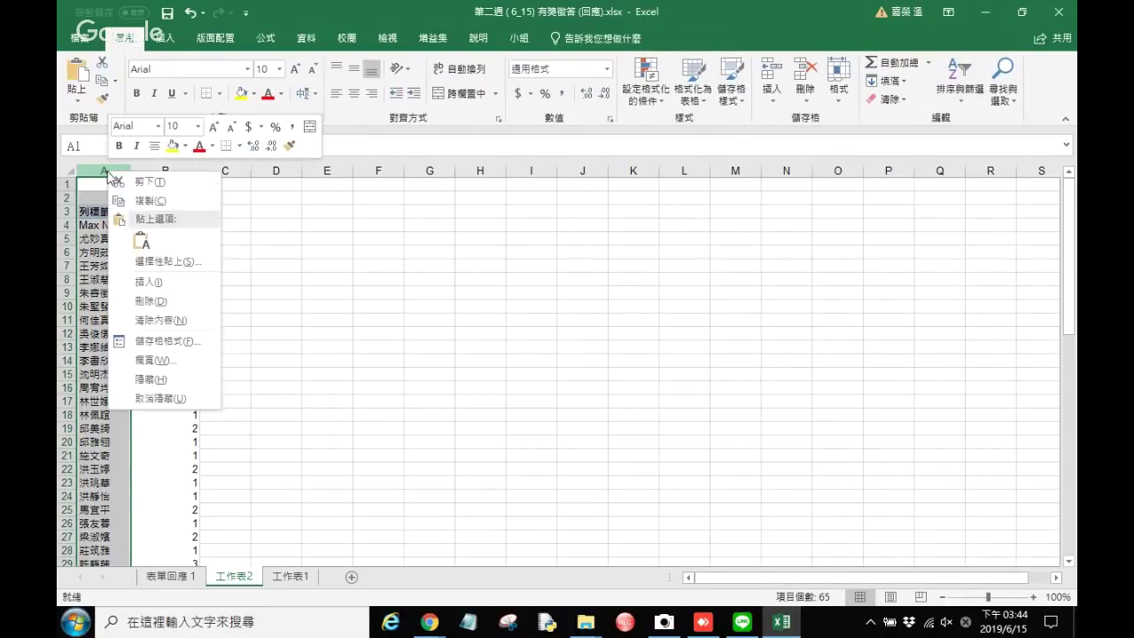
pyautogui.click(162, 282)
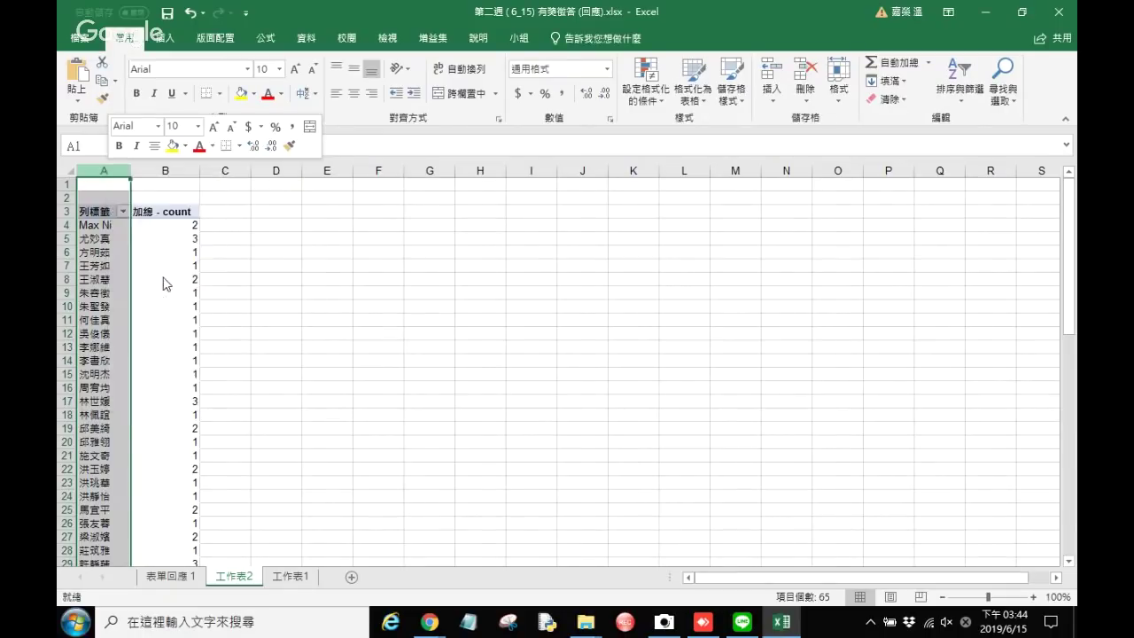
# Step: Number the pivot table's names in column A, entering 1 in A4 and 2 in A5 and filling the series down to A66
pyautogui.click(104, 223)
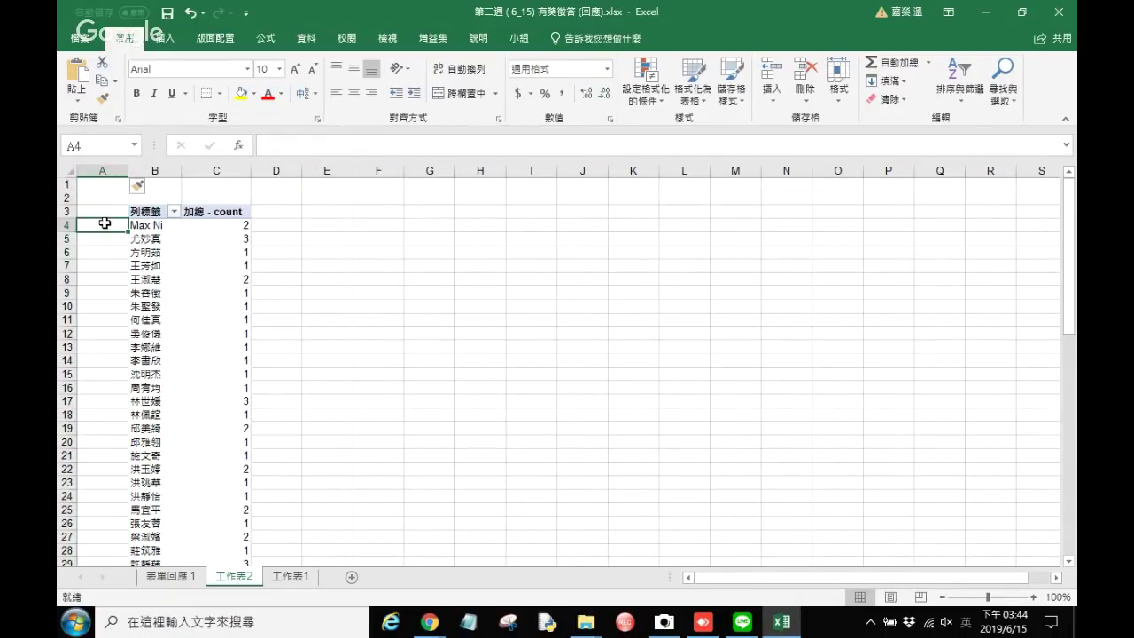
pyautogui.write('1')
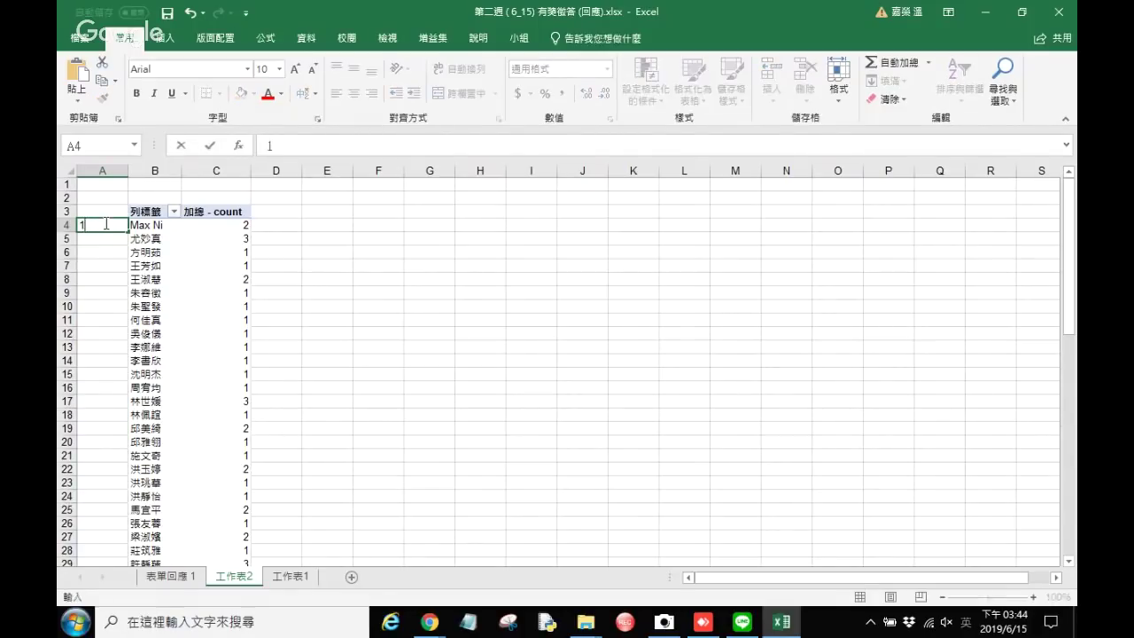
pyautogui.press('Return')
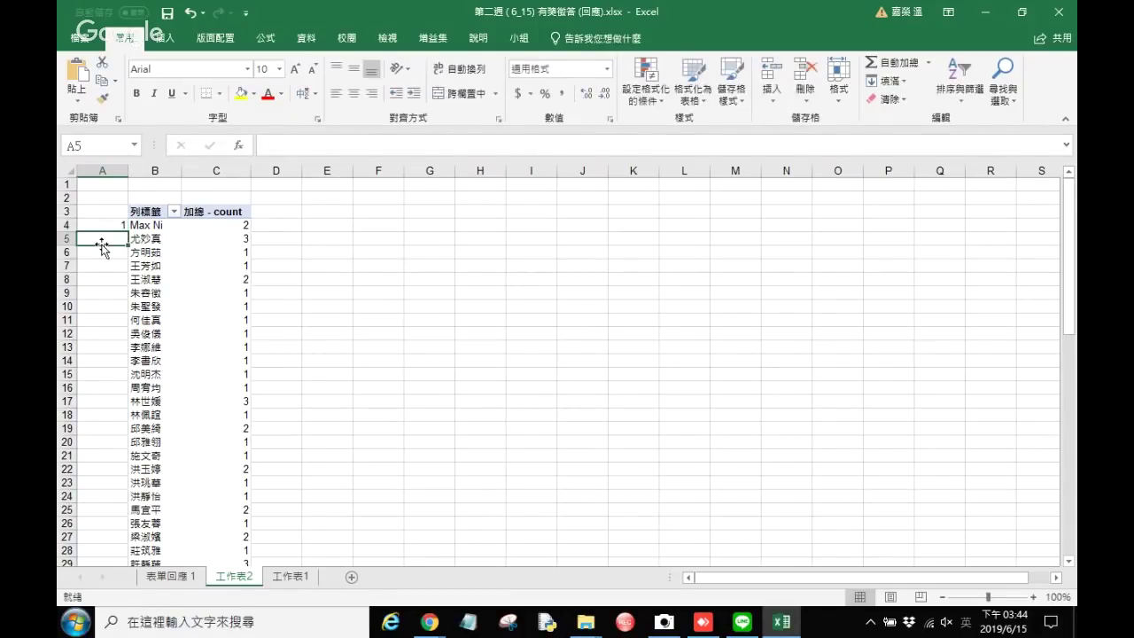
pyautogui.write('2')
pyautogui.click(104, 235)
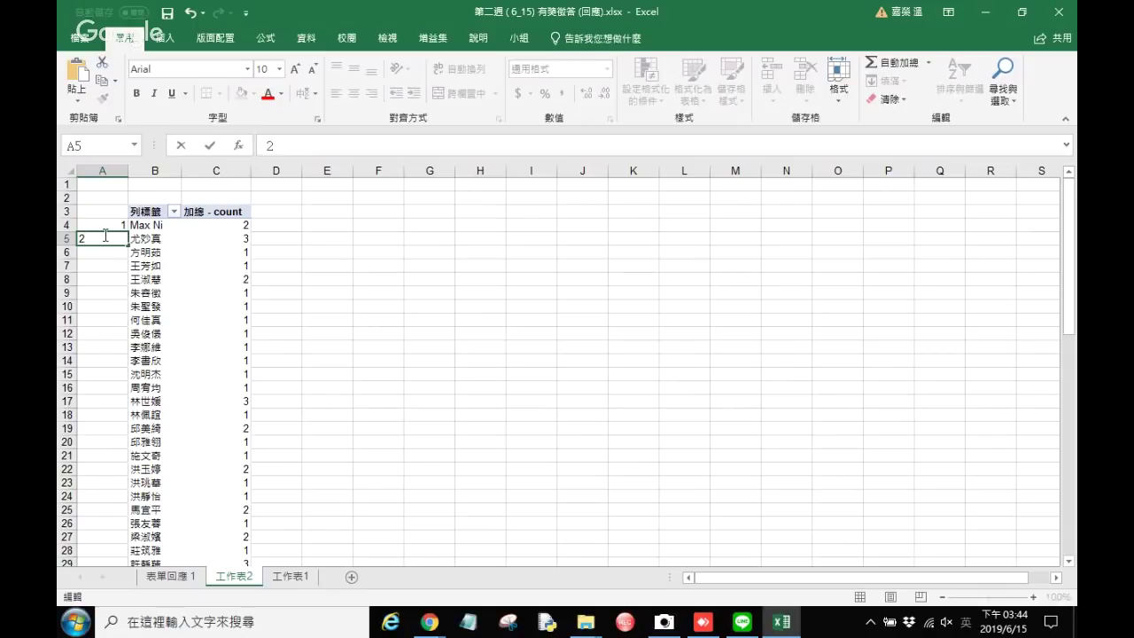
pyautogui.click(103, 223)
pyautogui.moveTo(109, 222); pyautogui.dragTo(120, 432)
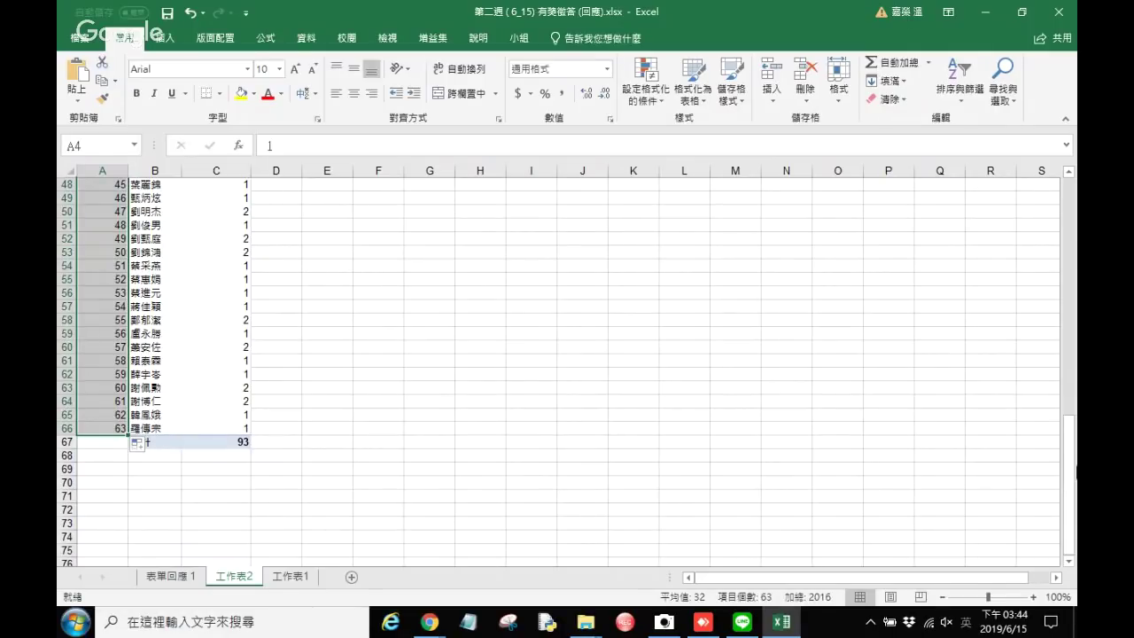
pyautogui.moveTo(1069, 483); pyautogui.dragTo(1069, 248)
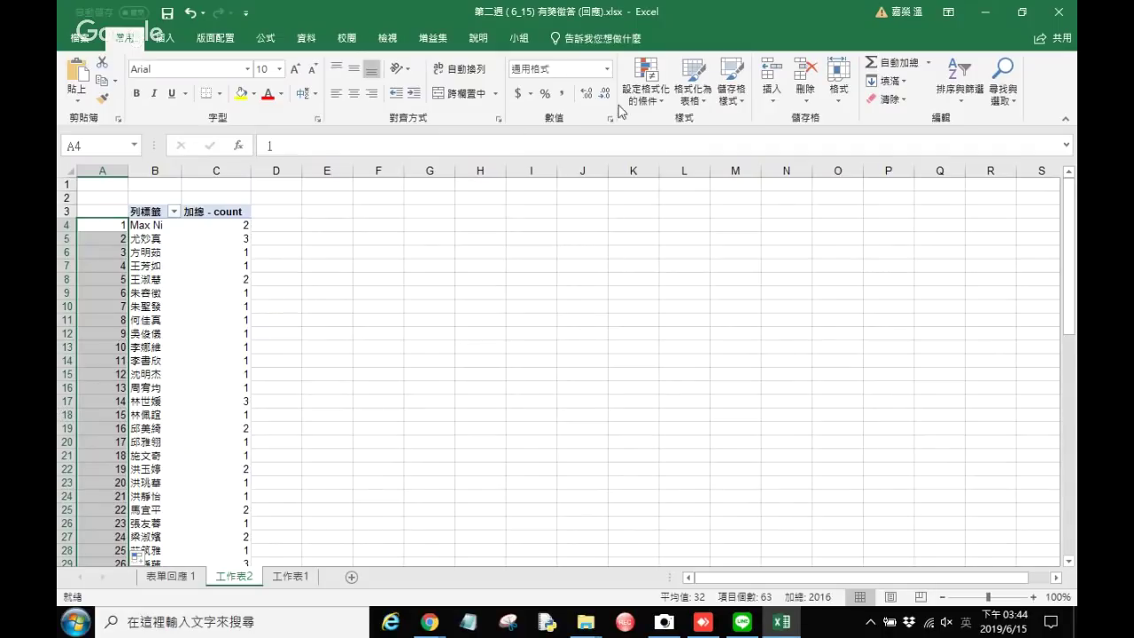
pyautogui.click(354, 323)
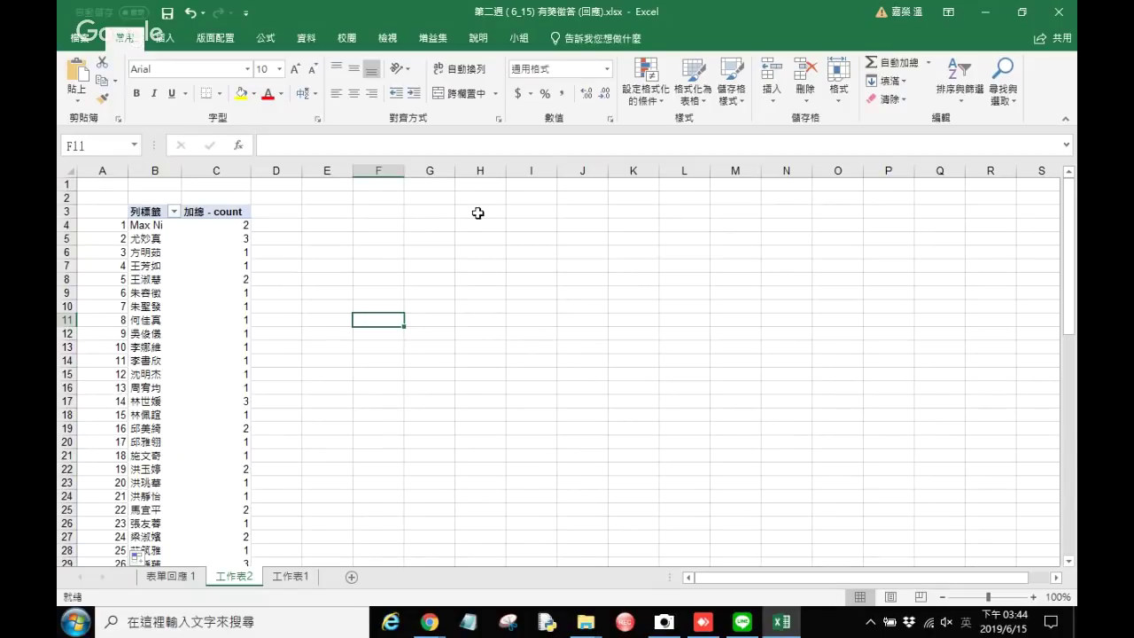
# Step: Switch to the Week 2 prize quiz response spreadsheet in Chrome and look through the responses down to the last entry
pyautogui.click(986, 12)
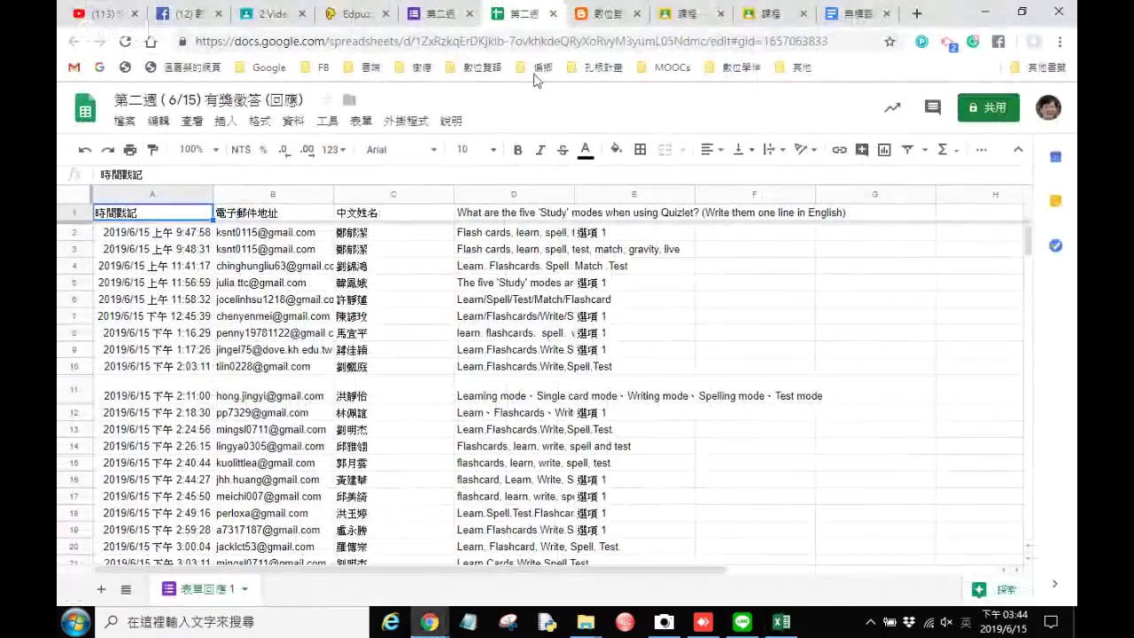
pyautogui.click(479, 68)
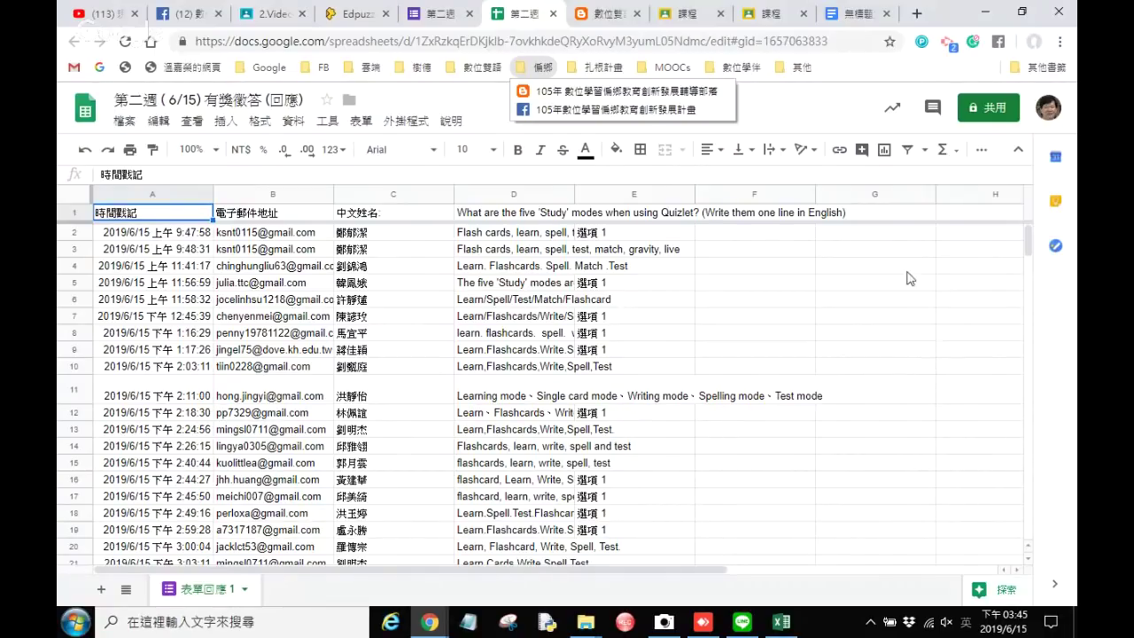
pyautogui.click(1028, 232)
pyautogui.moveTo(1028, 232); pyautogui.dragTo(1028, 365)
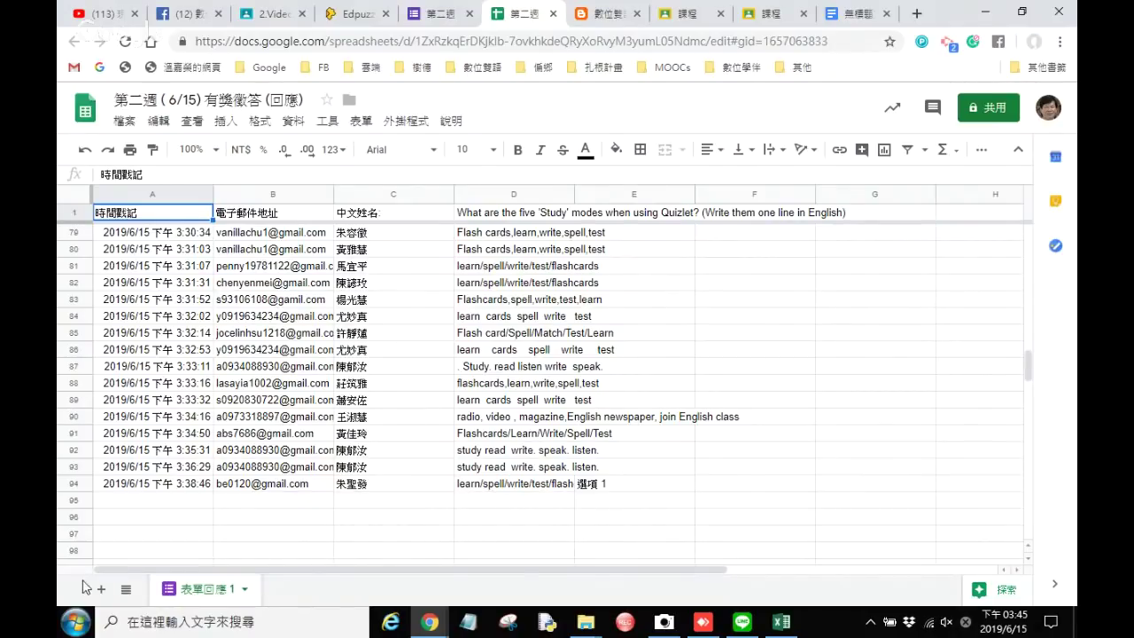
pyautogui.click(246, 591)
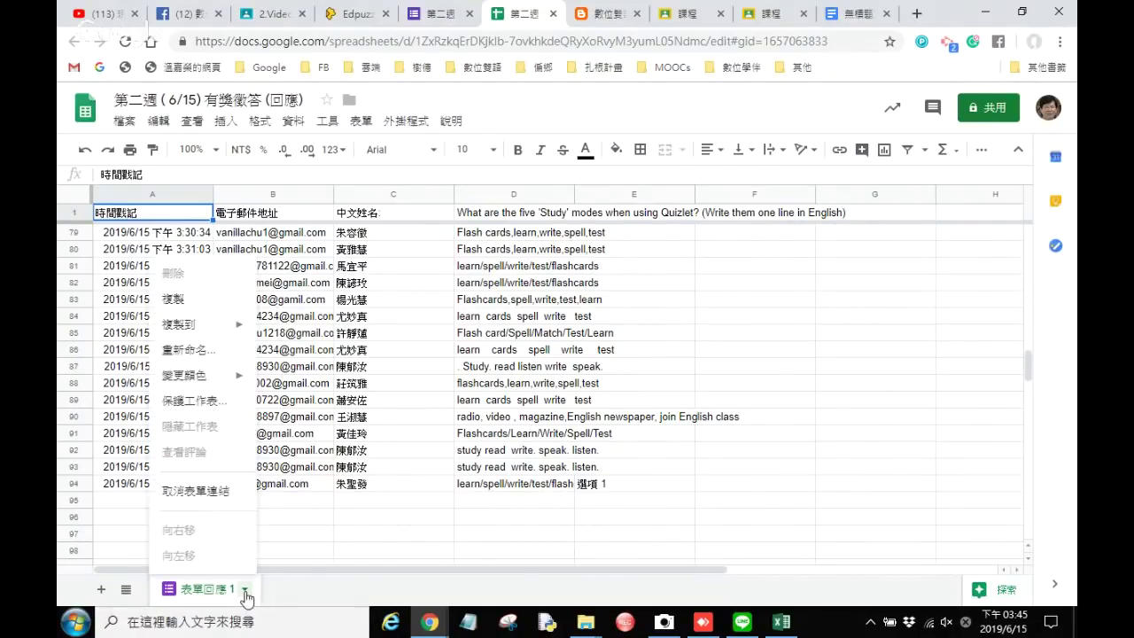
pyautogui.click(335, 589)
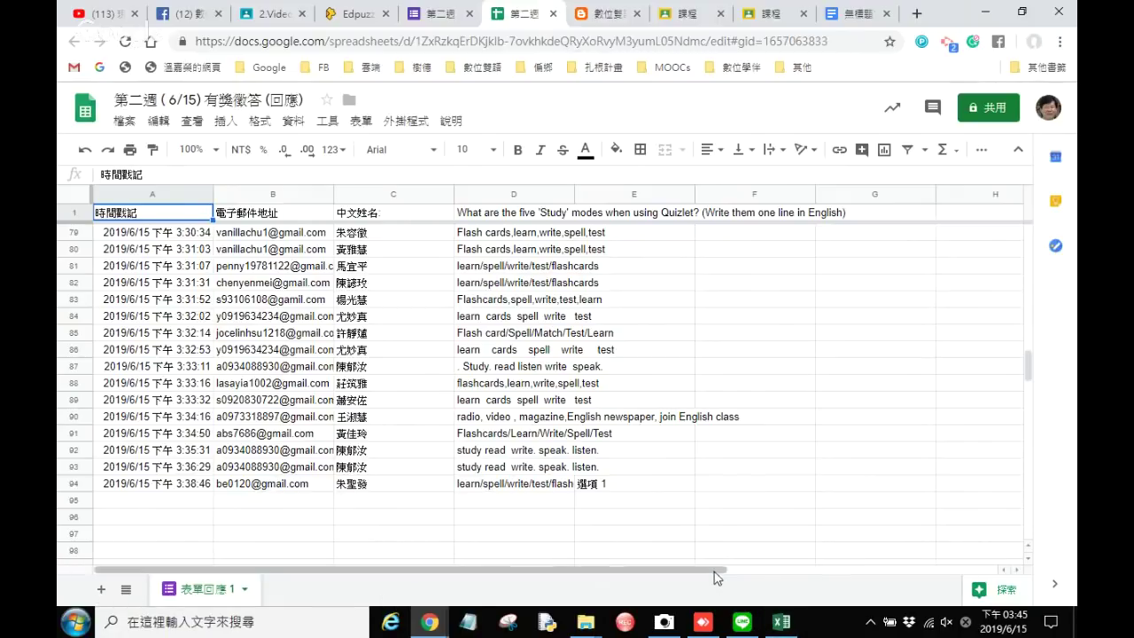
pyautogui.moveTo(720, 569); pyautogui.dragTo(859, 580)
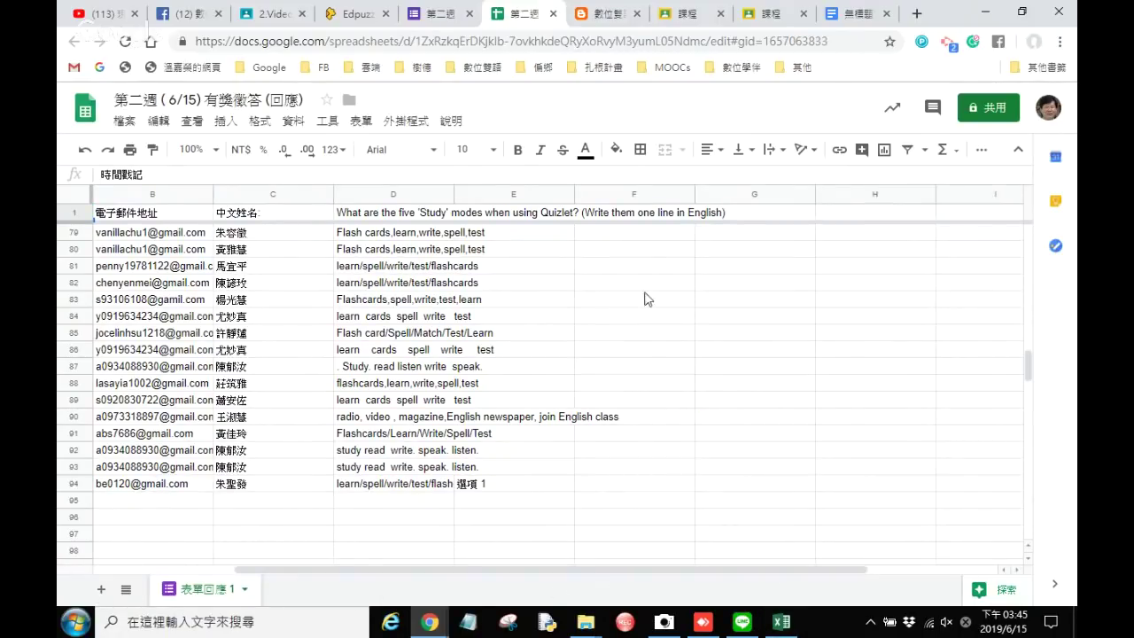
# Step: Shrink the browser window and add a blank sheet to the prize quiz response spreadsheet
pyautogui.click(1023, 12)
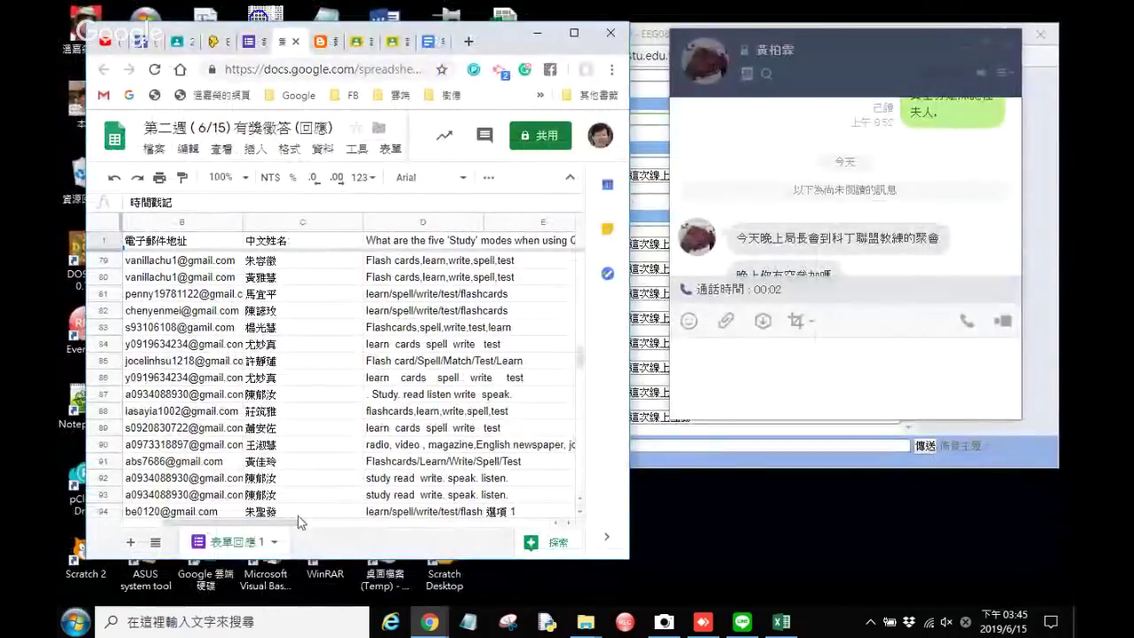
pyautogui.click(155, 543)
pyautogui.click(130, 542)
pyautogui.click(130, 542)
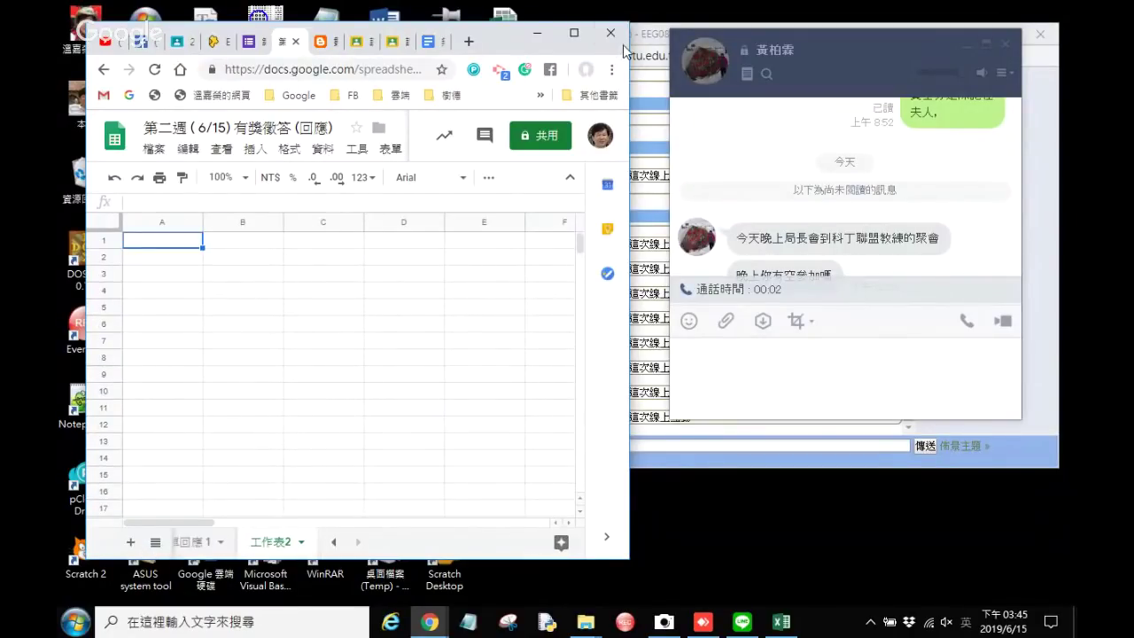
# Step: Minimize the browser, return to the Excel workbook and check the numbered name list down to its last entry
pyautogui.click(536, 32)
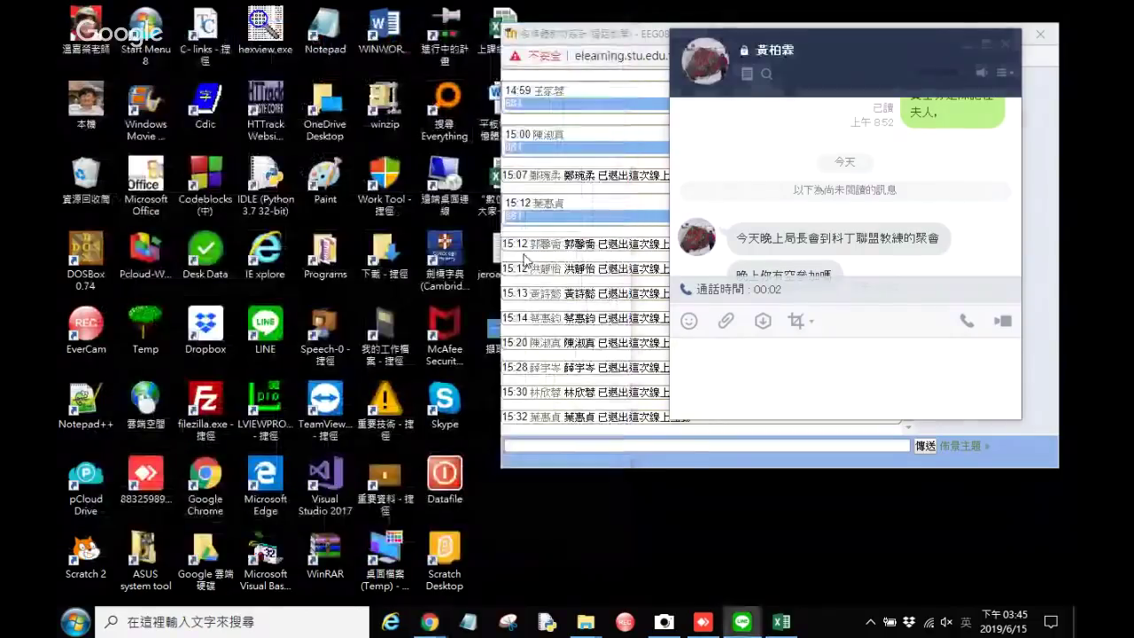
pyautogui.click(781, 621)
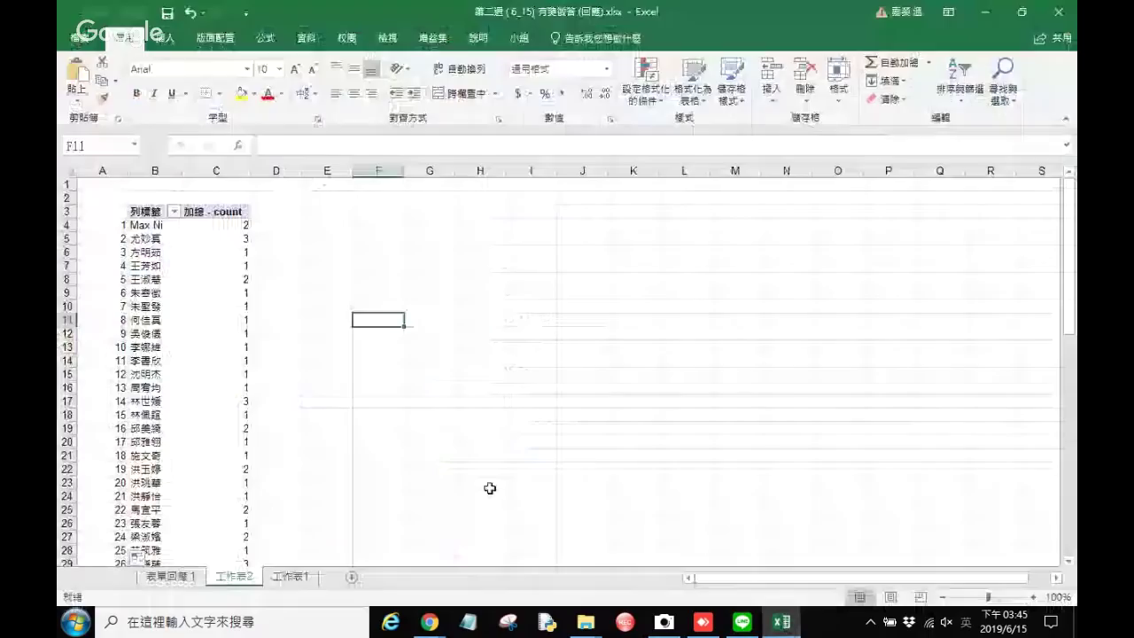
pyautogui.scroll(-3, 350, 463)
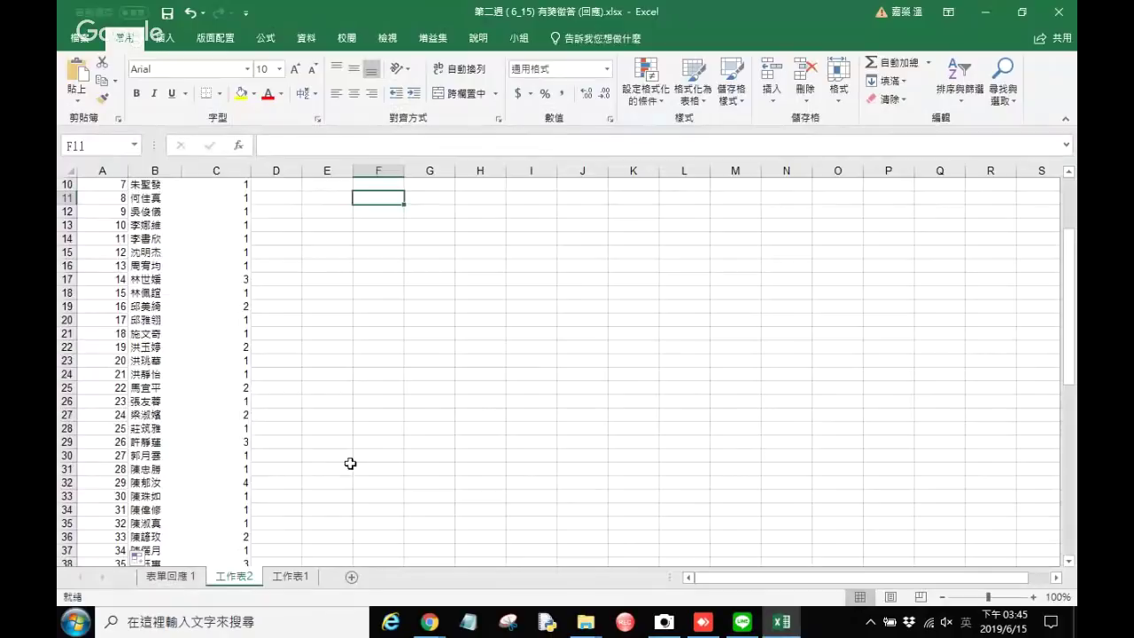
pyautogui.scroll(-9, 350, 463)
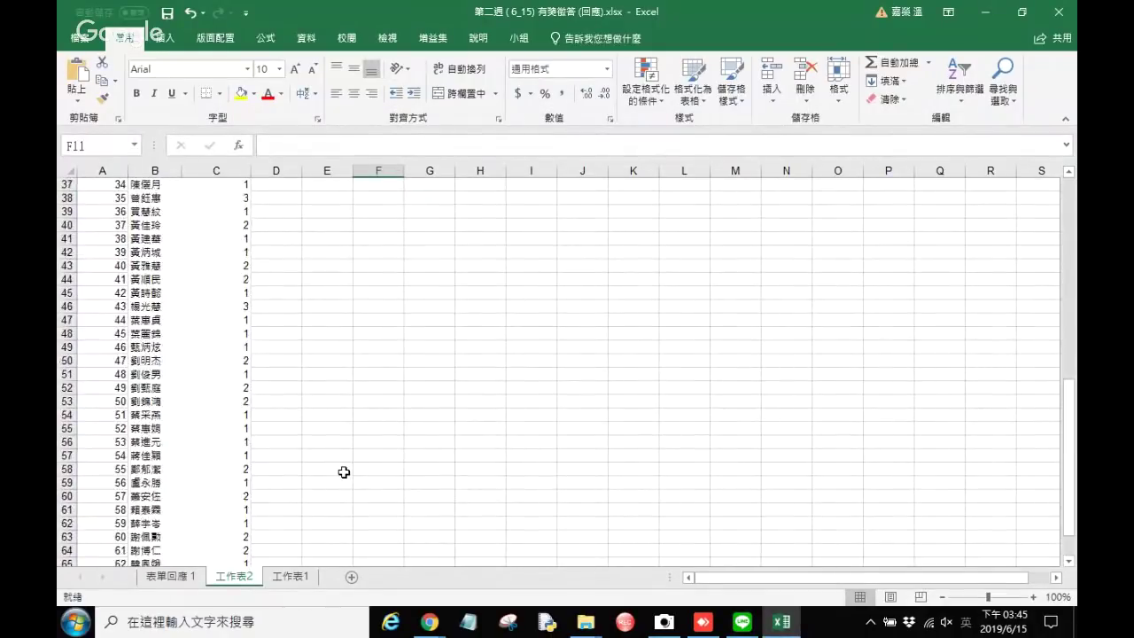
pyautogui.scroll(-4, 343, 473)
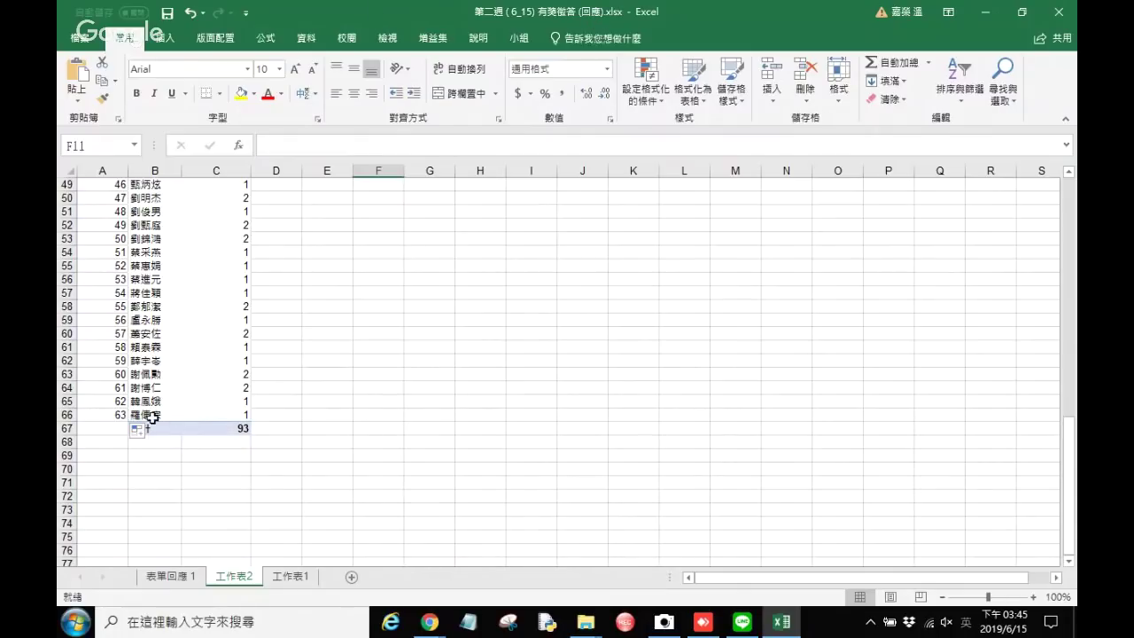
# Step: Minimize Excel and the chat window, then open the bookmarked lucky-number random generator in a new Chrome tab
pyautogui.click(986, 20)
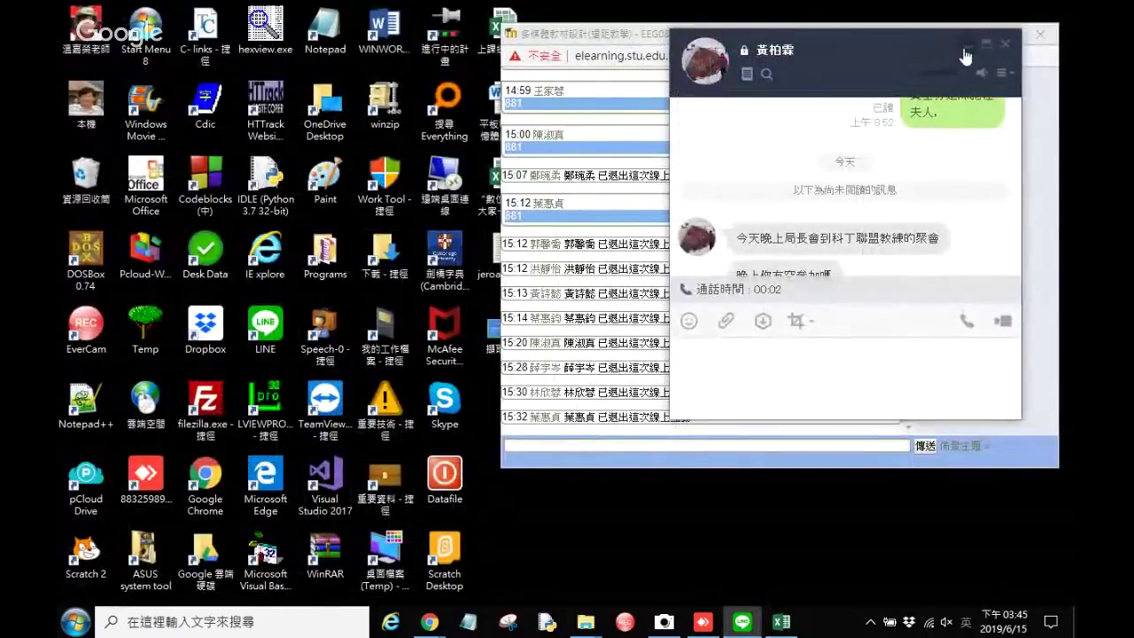
pyautogui.click(966, 46)
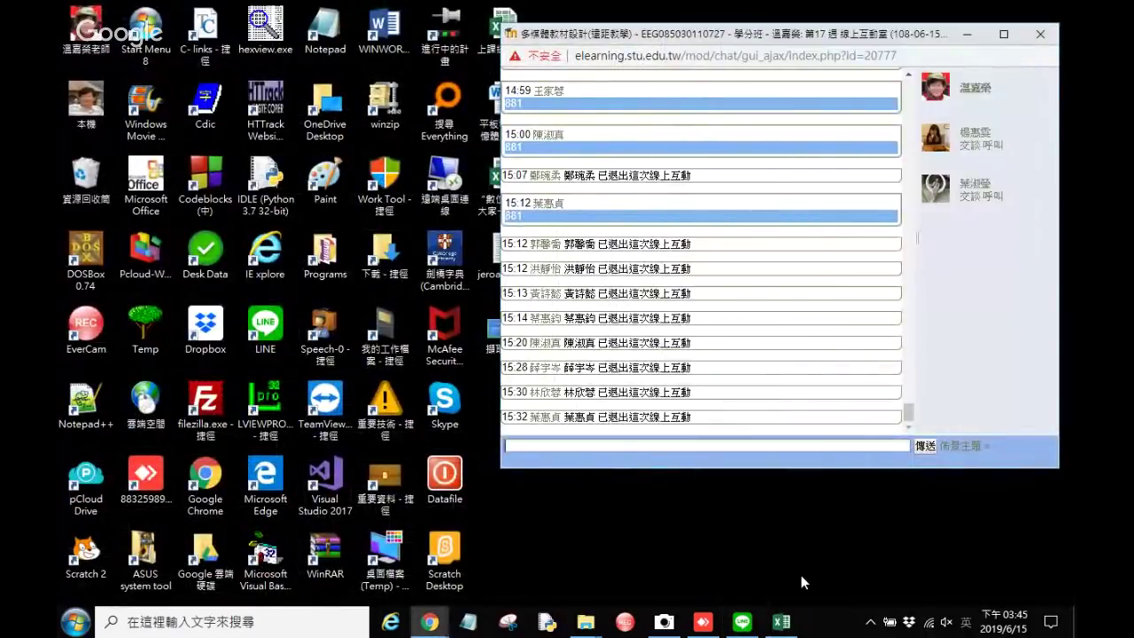
pyautogui.click(429, 621)
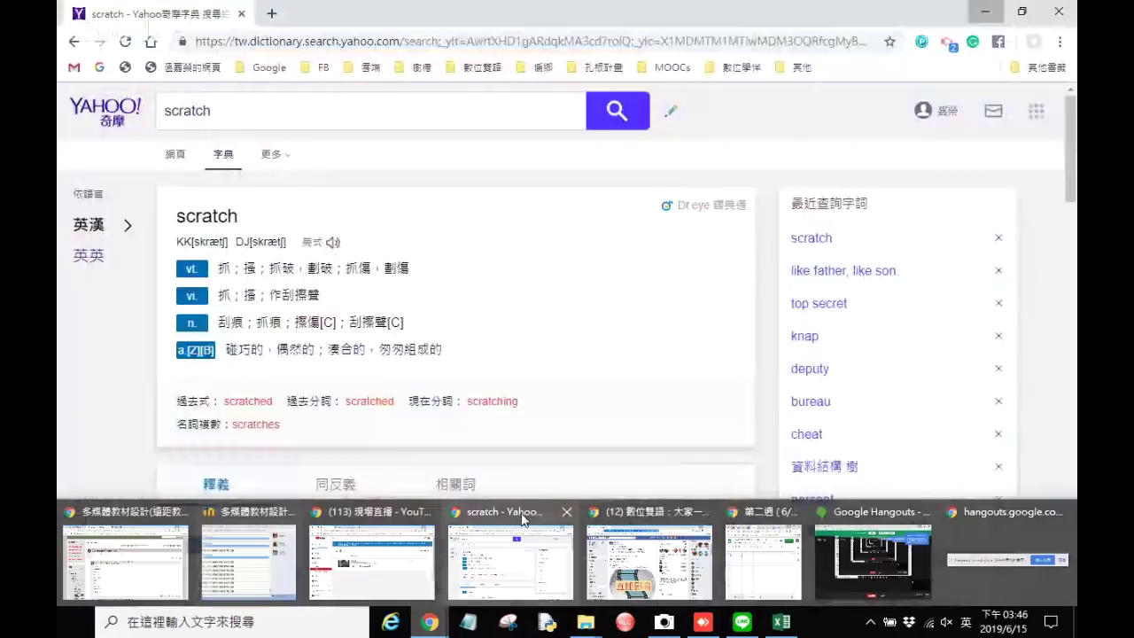
pyautogui.click(501, 540)
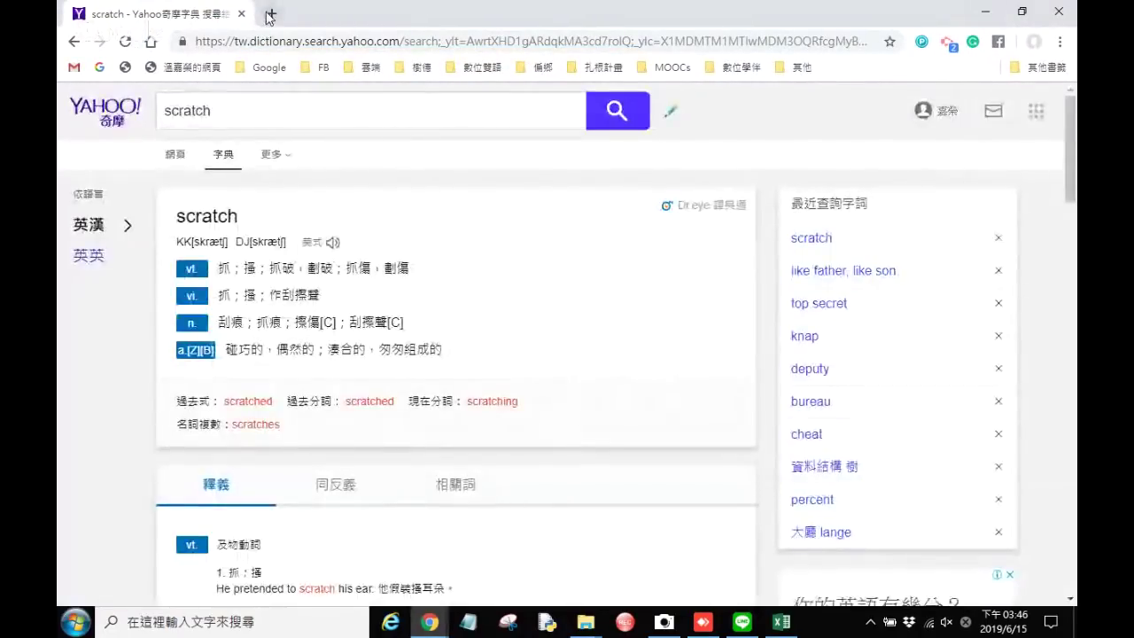
pyautogui.click(270, 14)
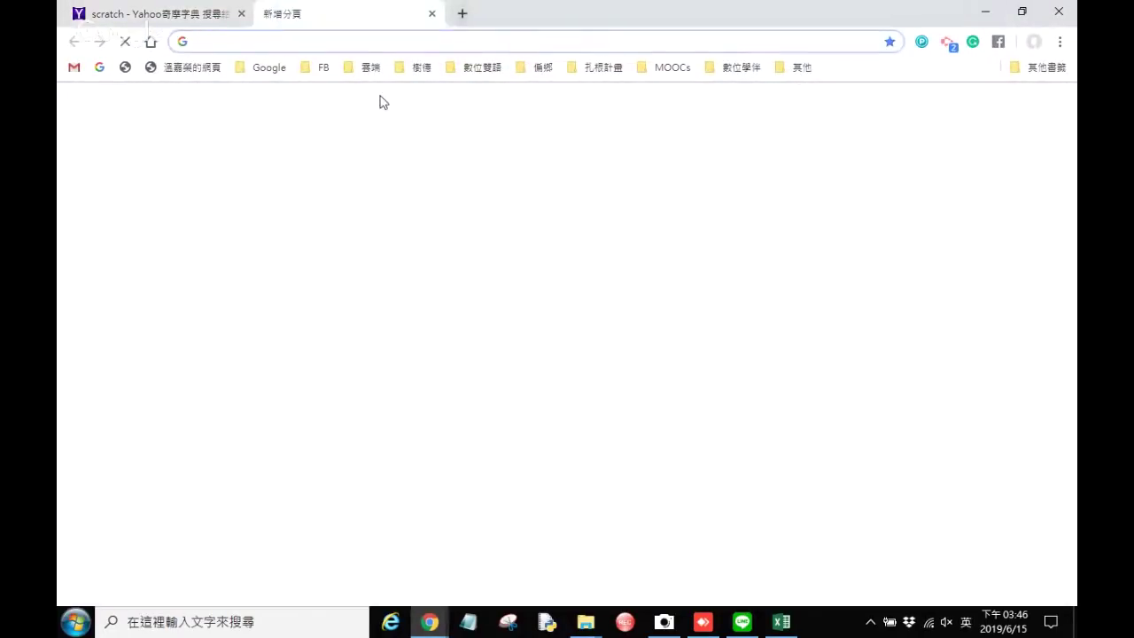
pyautogui.click(484, 68)
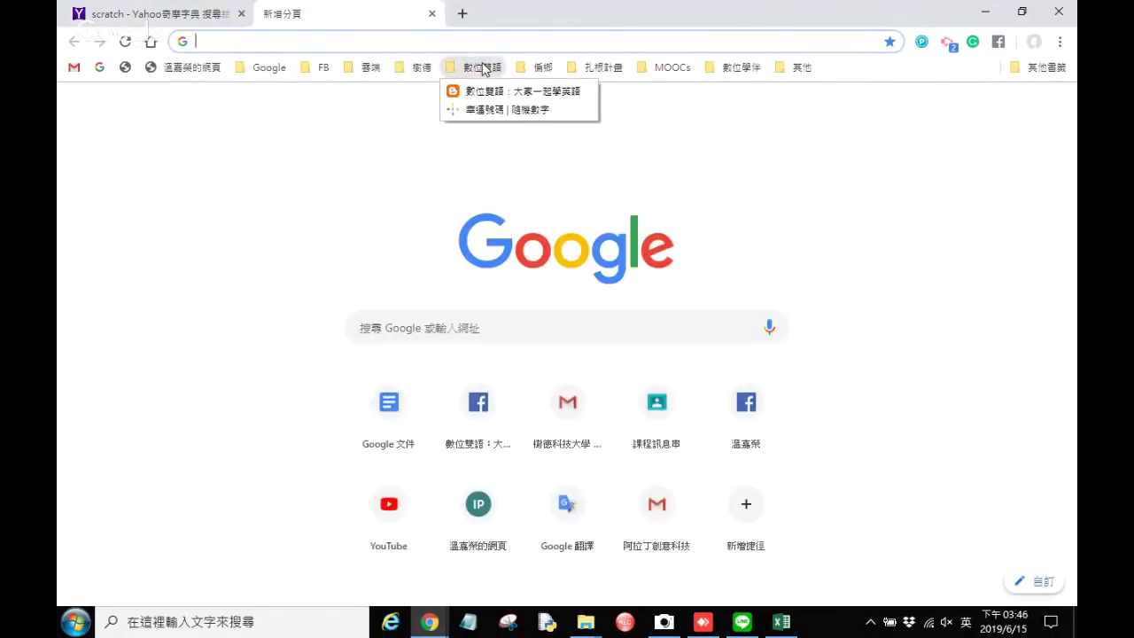
pyautogui.click(487, 110)
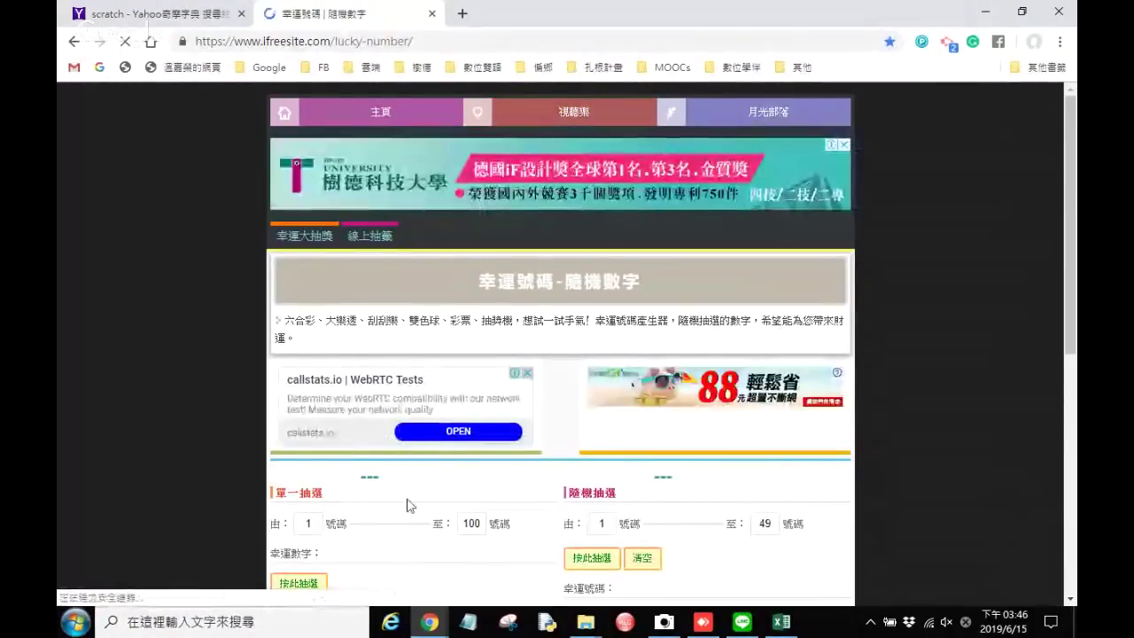
# Step: Set the upper limit of the single draw's number range to 63
pyautogui.click(482, 523)
pyautogui.doubleClick(482, 523)
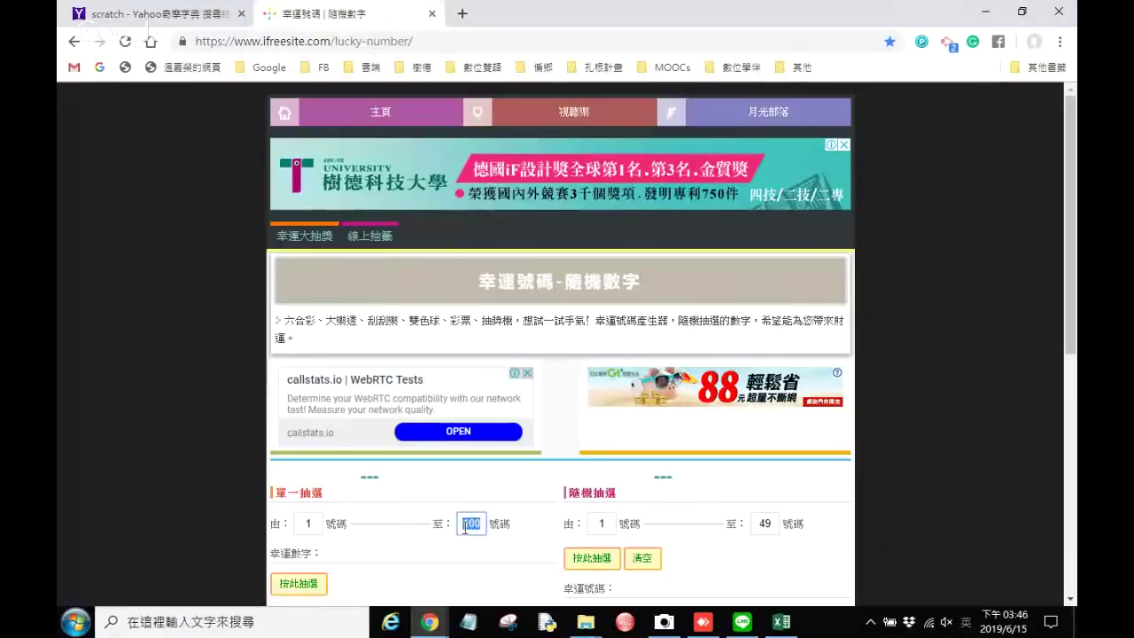
pyautogui.click(482, 524)
pyautogui.doubleClick(478, 523)
pyautogui.write('63')
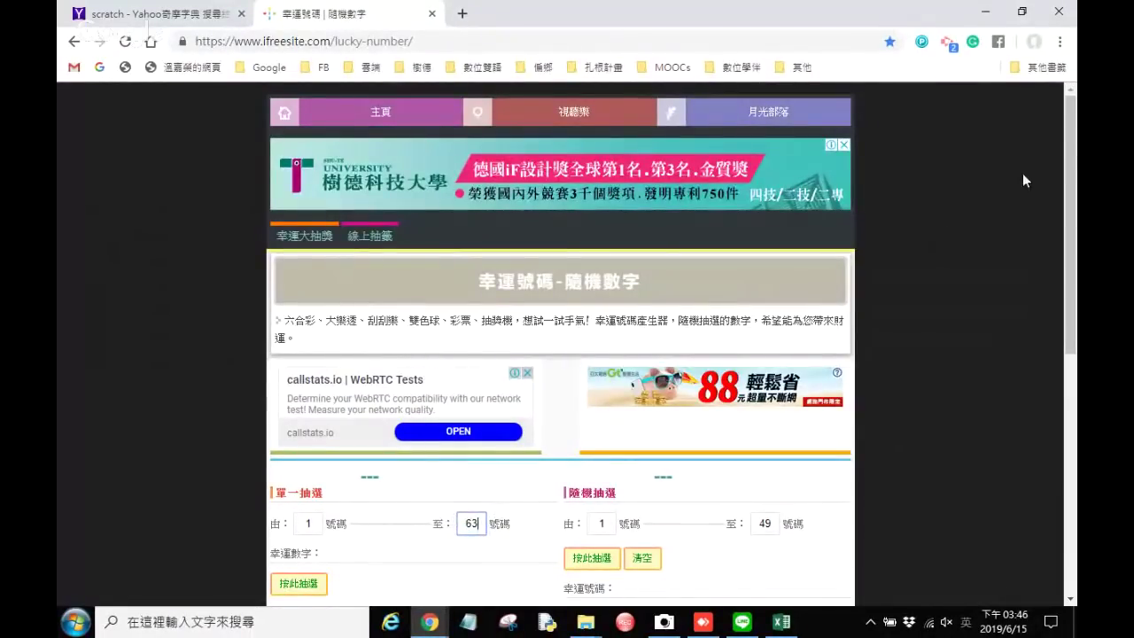
# Step: Run the single draw three times to pick a random number between 1 and 63
pyautogui.moveTo(1070, 187); pyautogui.dragTo(1072, 266)
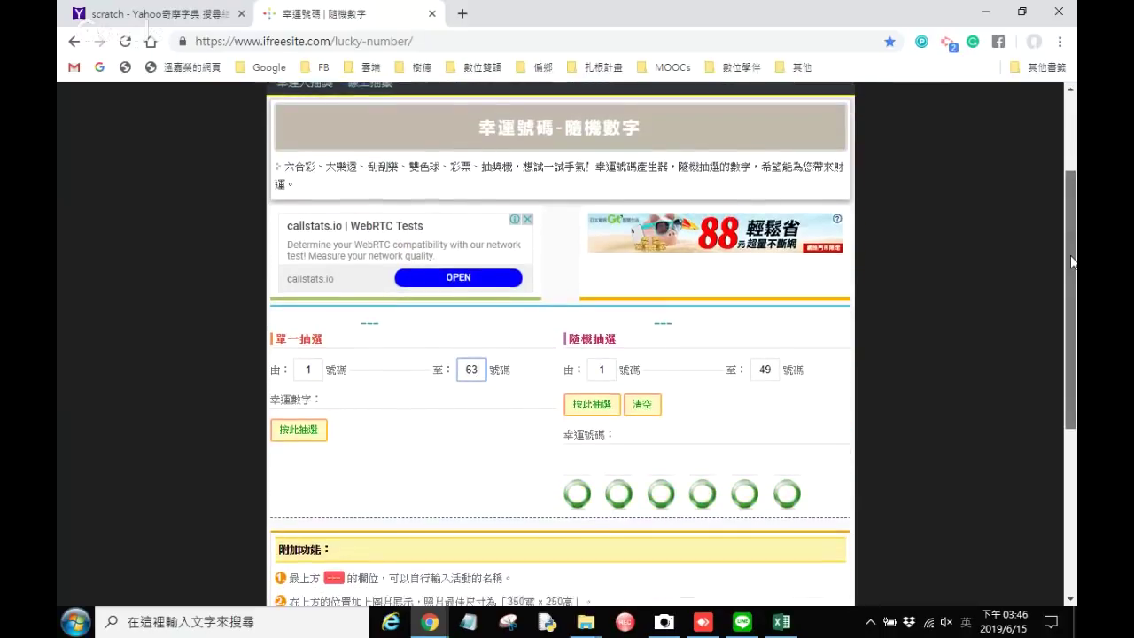
pyautogui.scroll(-1, 714, 349)
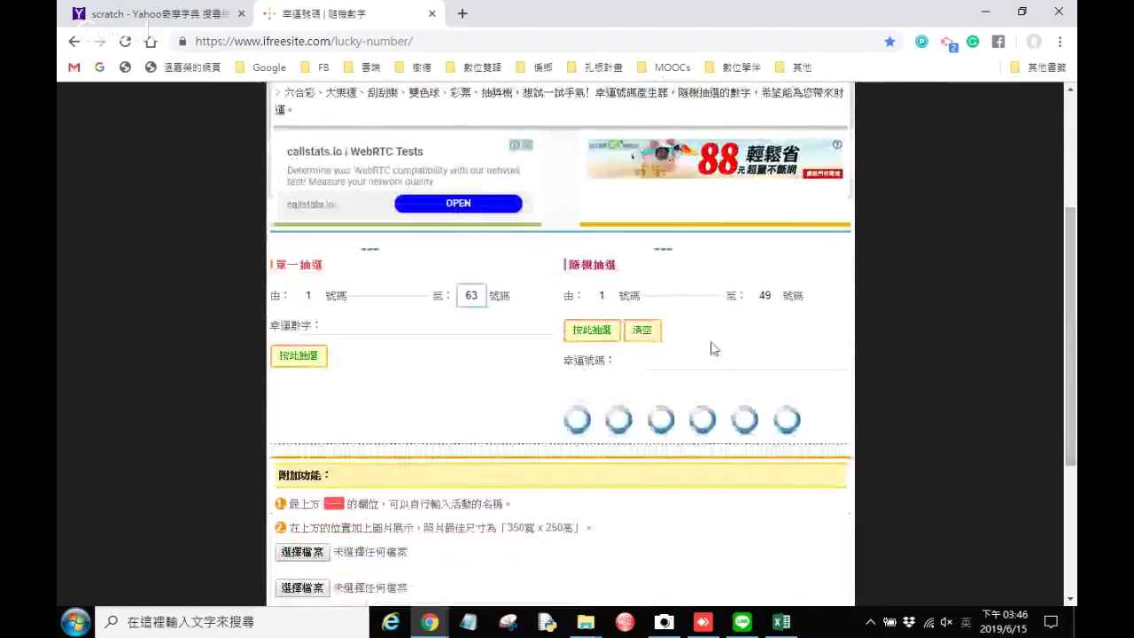
pyautogui.click(290, 360)
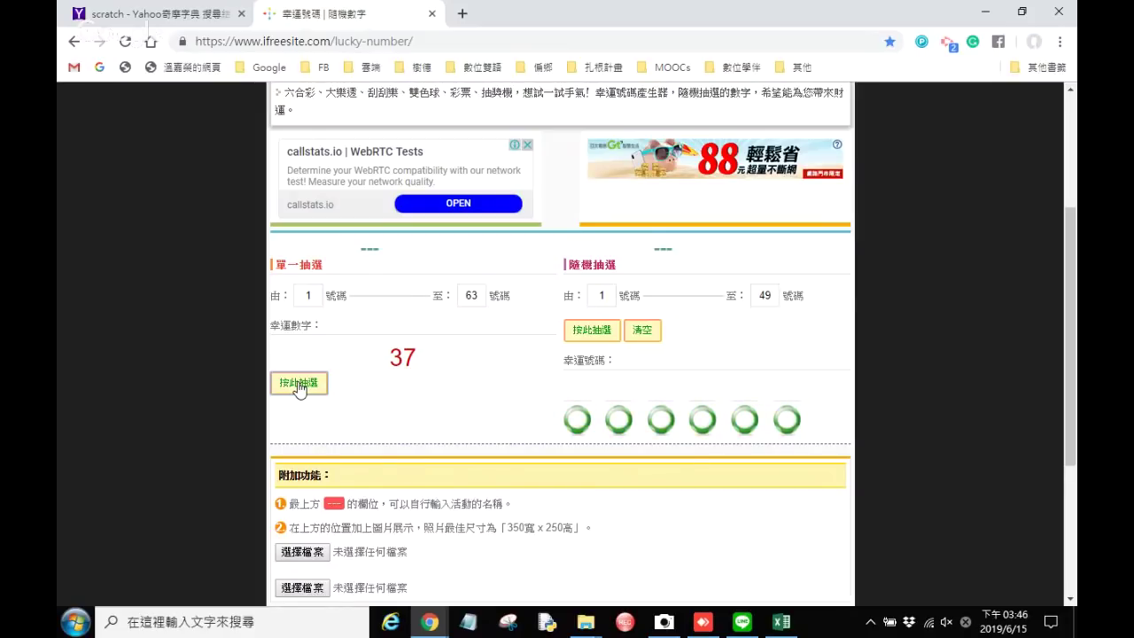
pyautogui.click(299, 384)
pyautogui.click(312, 387)
# Step: Switch to the Excel workbook and select the whole row of the respondent numbered 3 in the pivot list
pyautogui.click(779, 621)
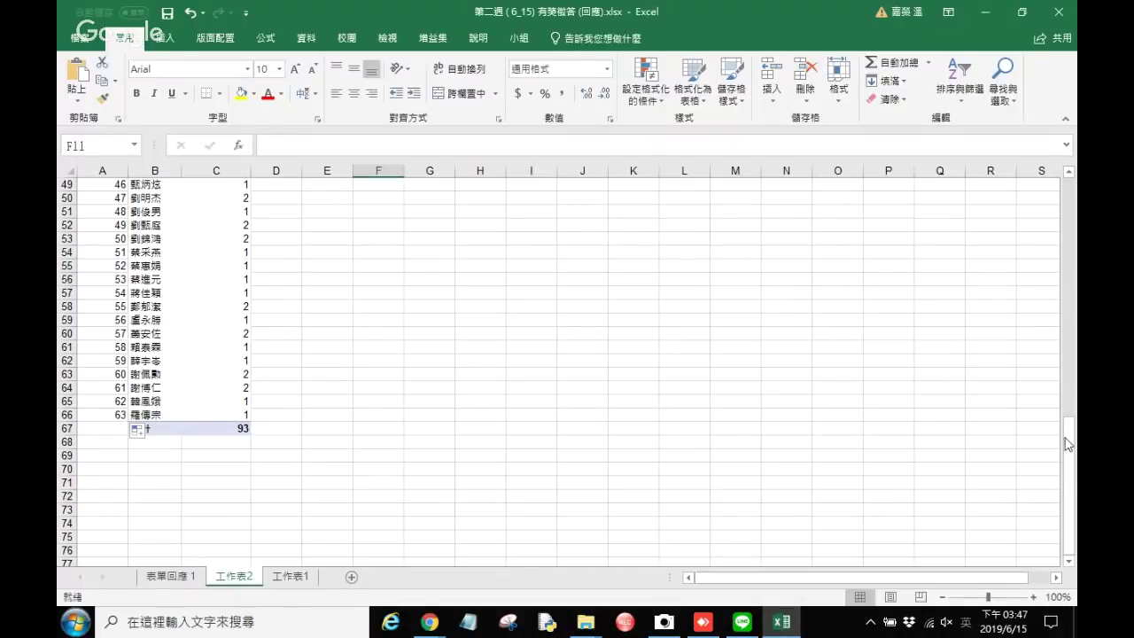
pyautogui.moveTo(1069, 470); pyautogui.dragTo(1070, 182)
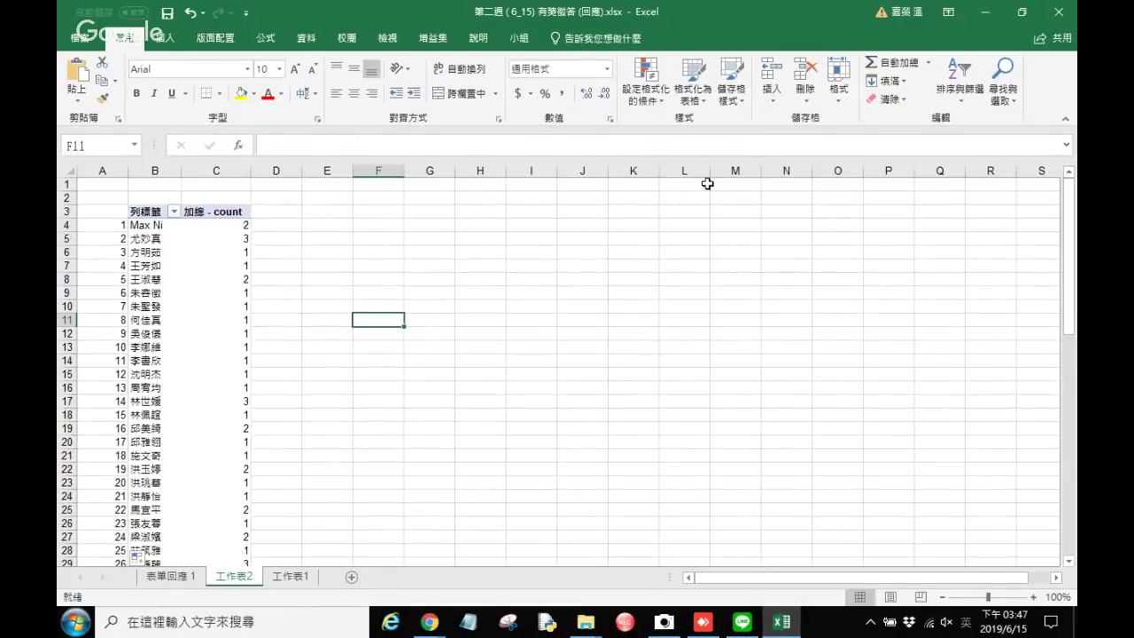
pyautogui.click(136, 254)
pyautogui.click(66, 253)
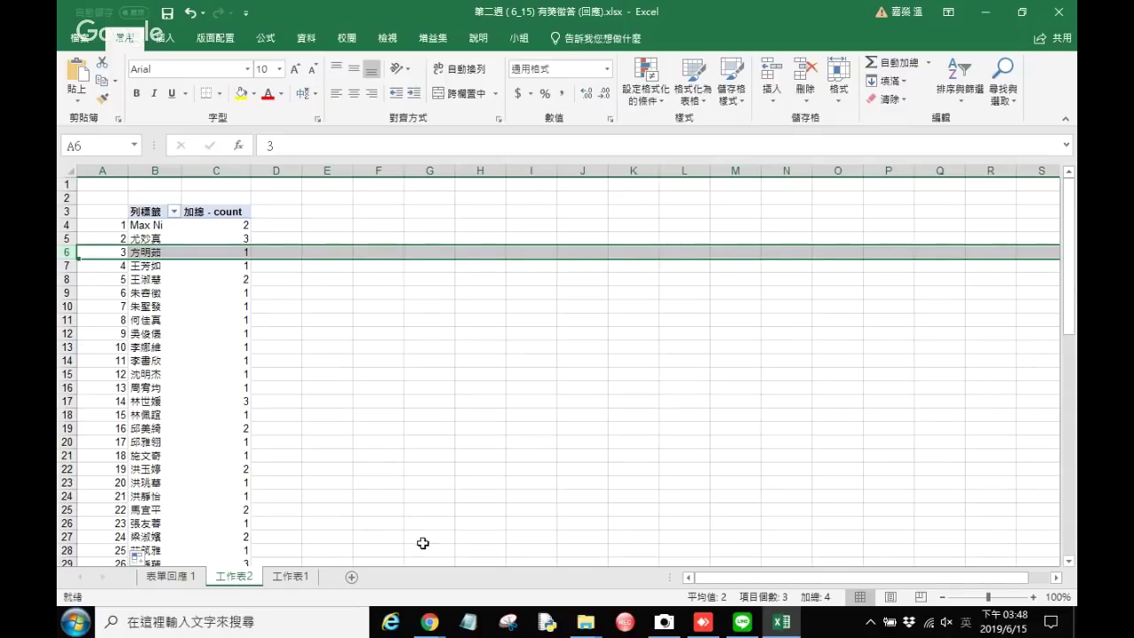
# Step: Switch to the Camera window showing the live webcam view and minimize the Excel workbook behind it
pyautogui.moveTo(743, 622)
pyautogui.click(661, 625)
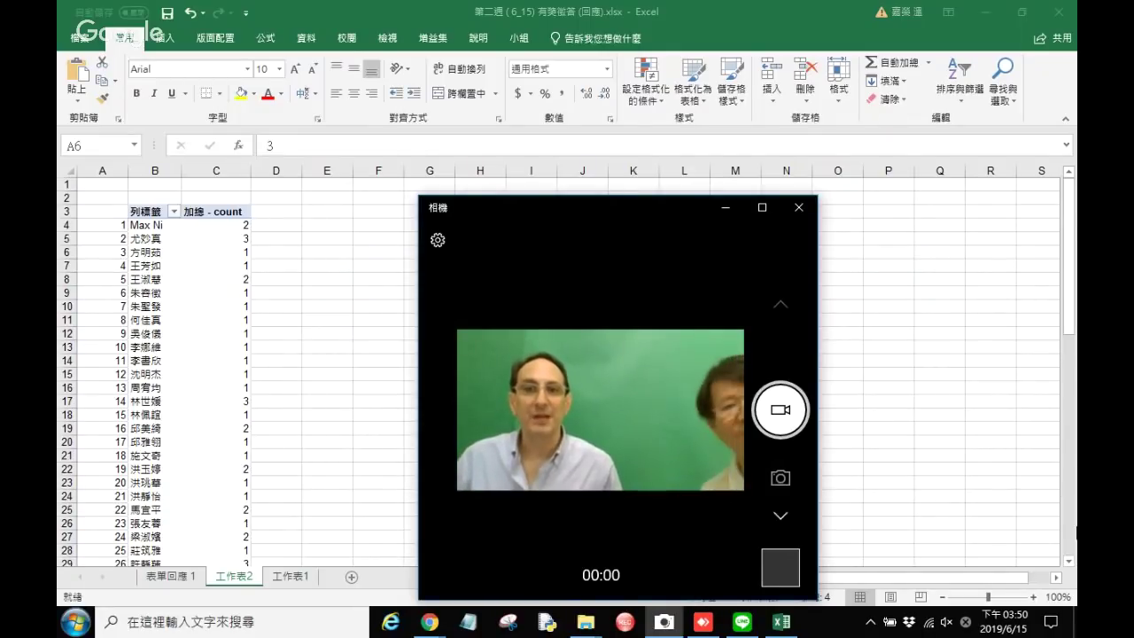
pyautogui.click(985, 13)
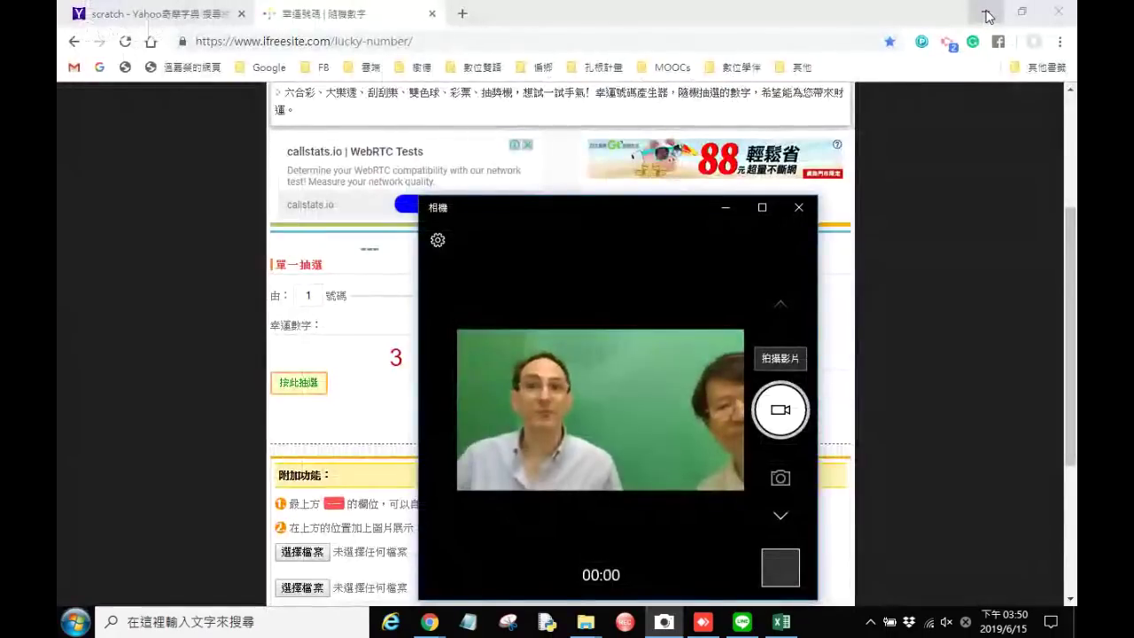
# Step: Open the bookmarked "數位雙語: 大家一起學英語" 線上研習 Classroom course in a new Chrome tab
pyautogui.click(457, 15)
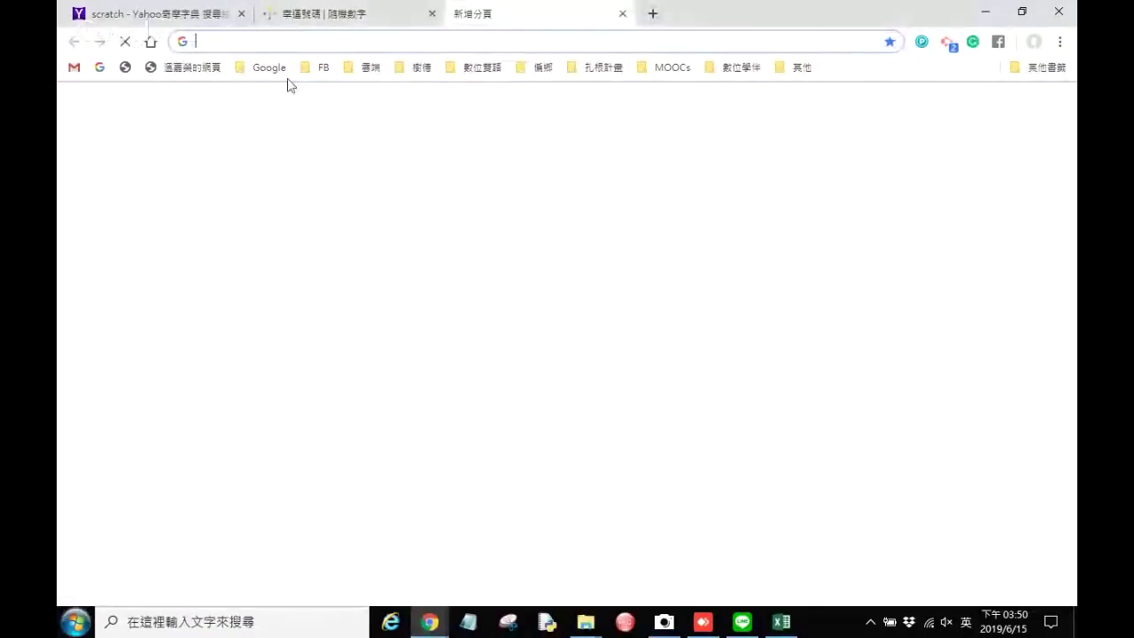
pyautogui.click(274, 77)
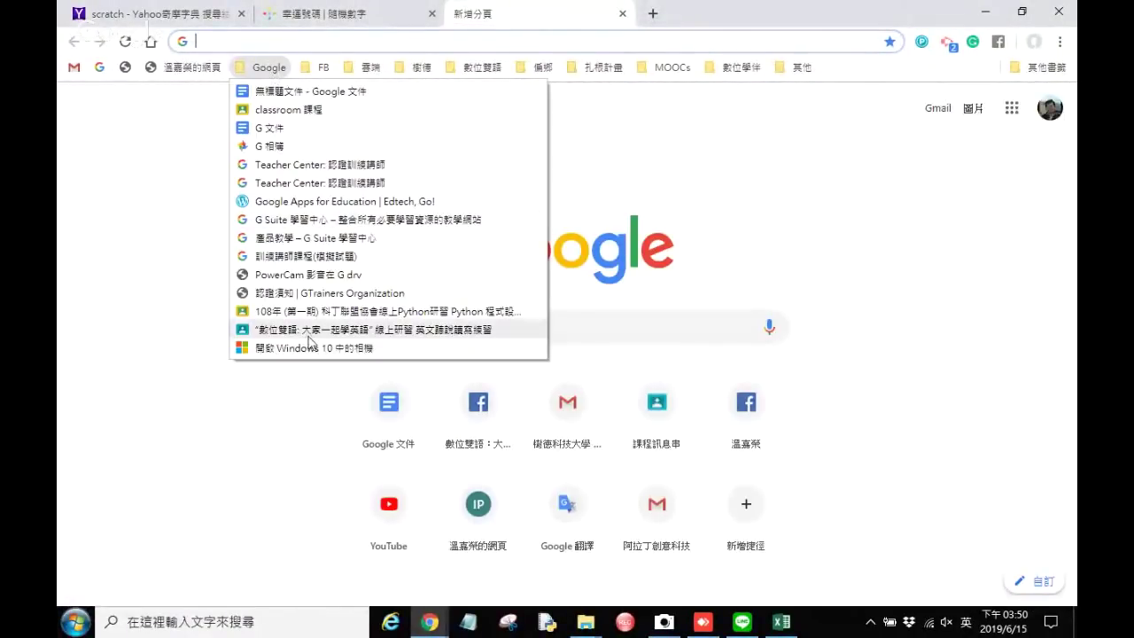
pyautogui.press('Escape')
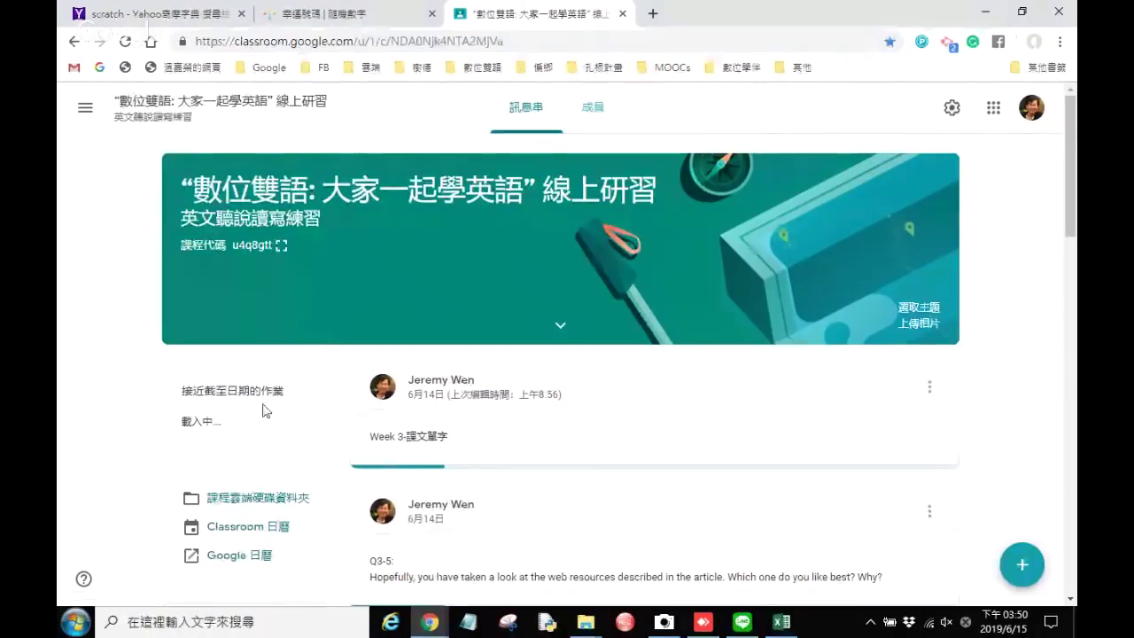
# Step: Filter the course posts by the topic 3.Assignment(課程作業) and switch the filter to 2.Video (Youtube影音)
pyautogui.scroll(-4, 262, 410)
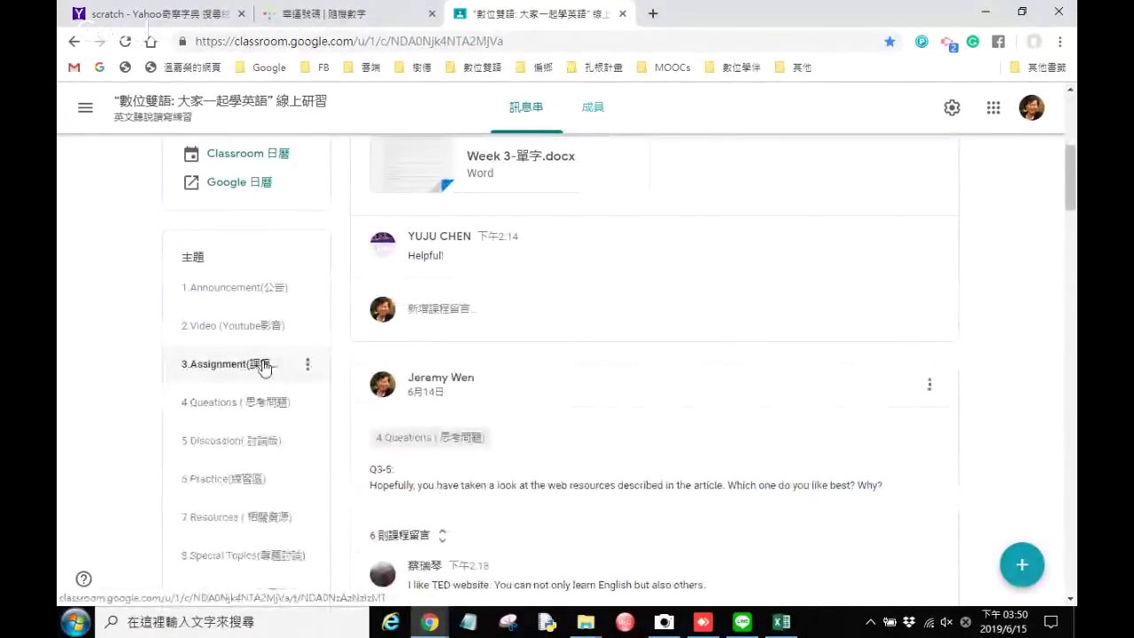
pyautogui.click(264, 366)
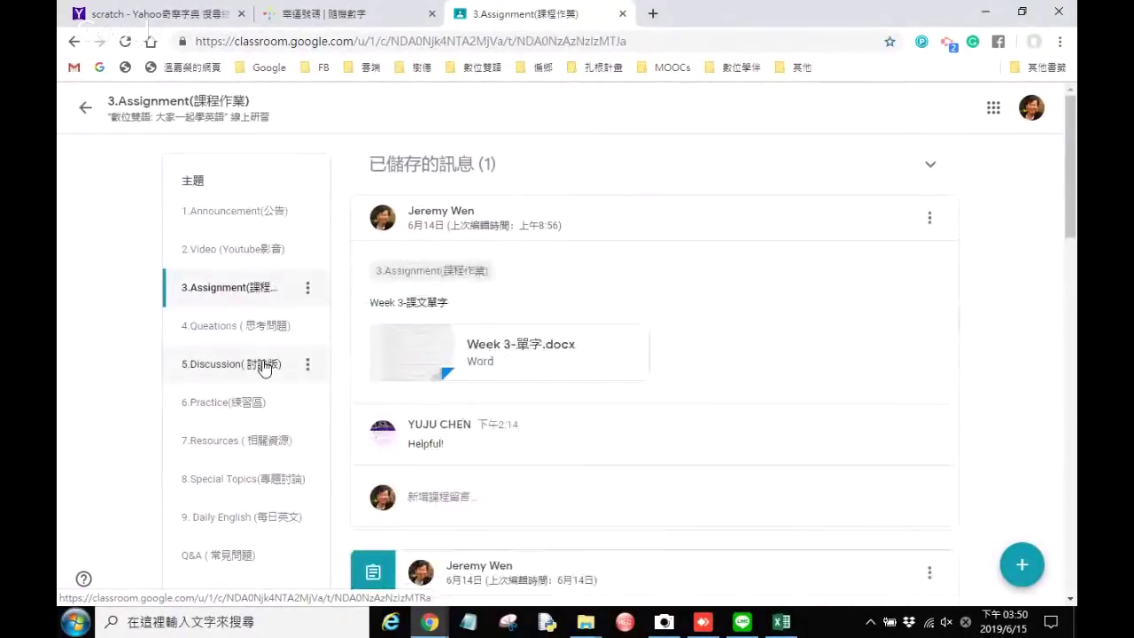
pyautogui.click(251, 254)
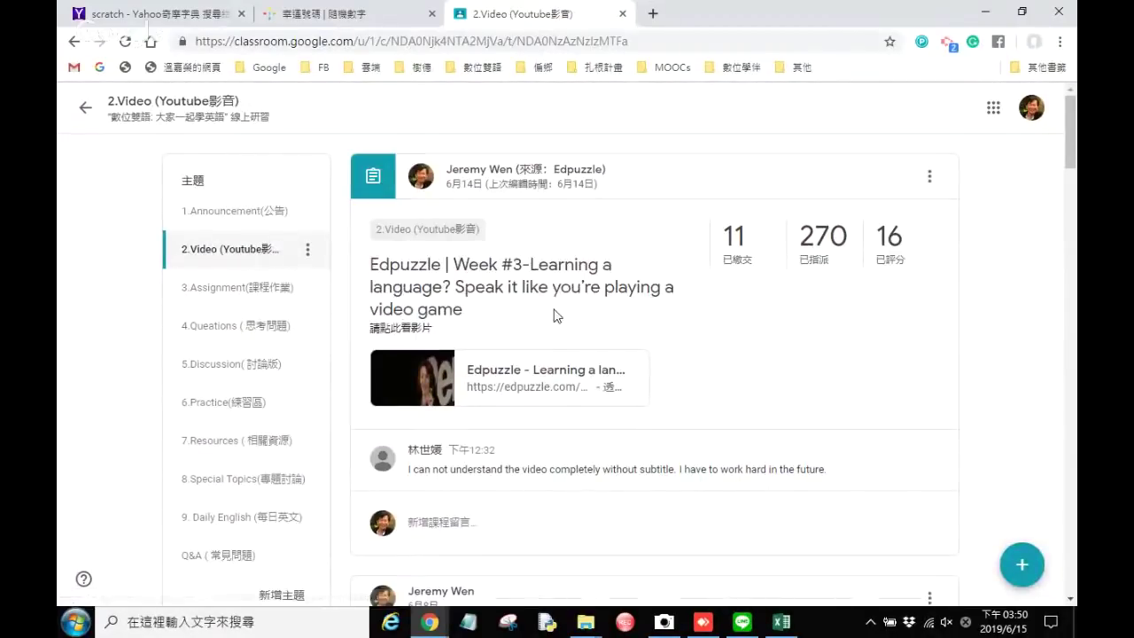